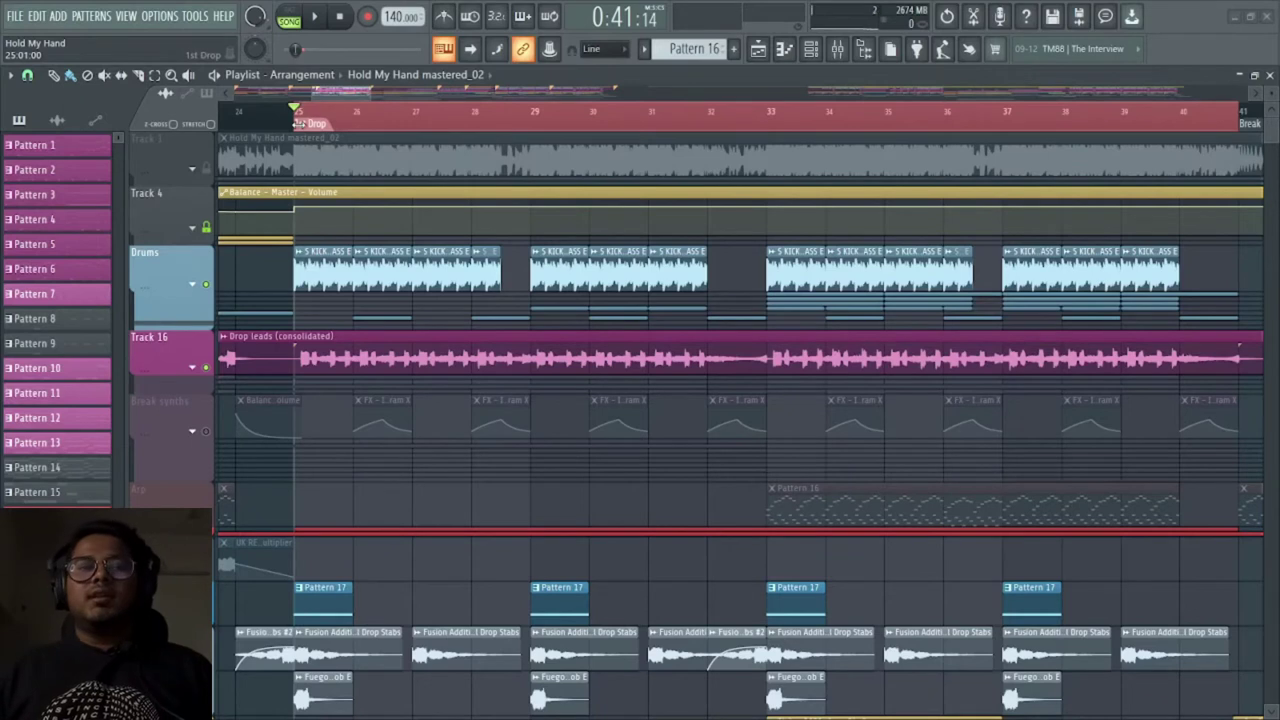
# Expand the Drums group, solo its kick and bass track, and play the 1st Drop from bar 25
pyautogui.scroll(-4, 292, 280)
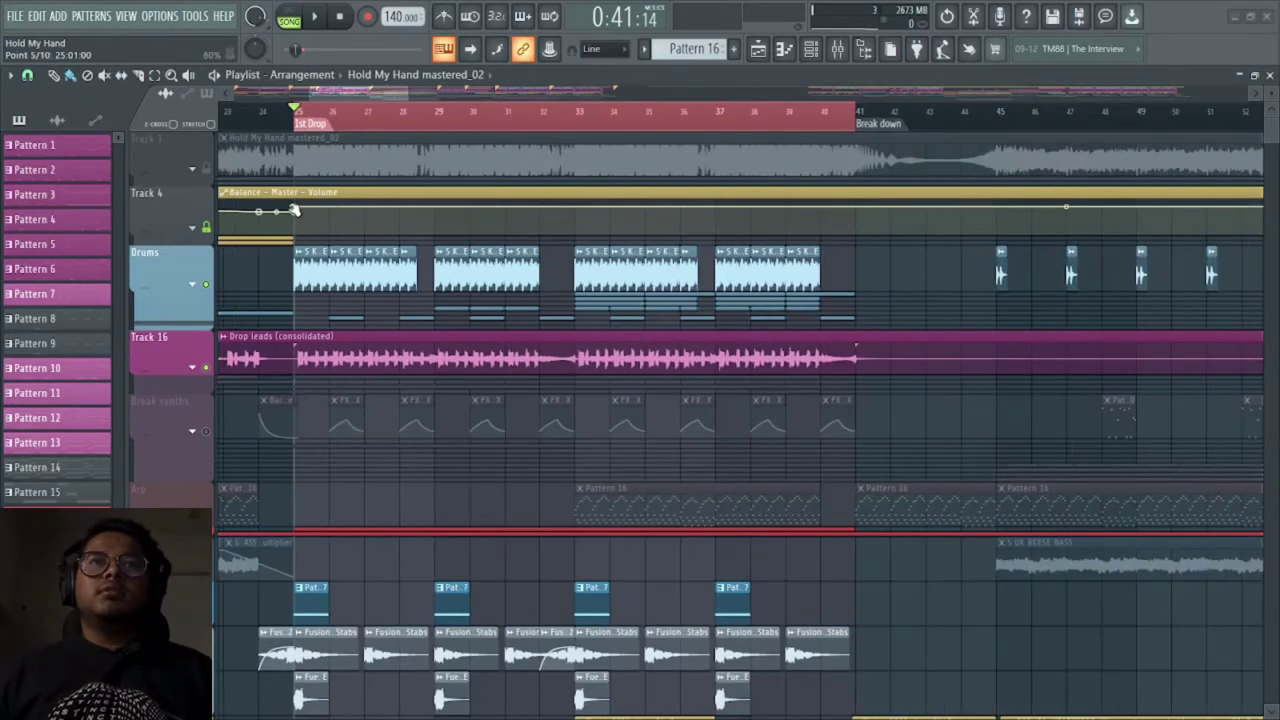
pyautogui.scroll(3, 291, 280)
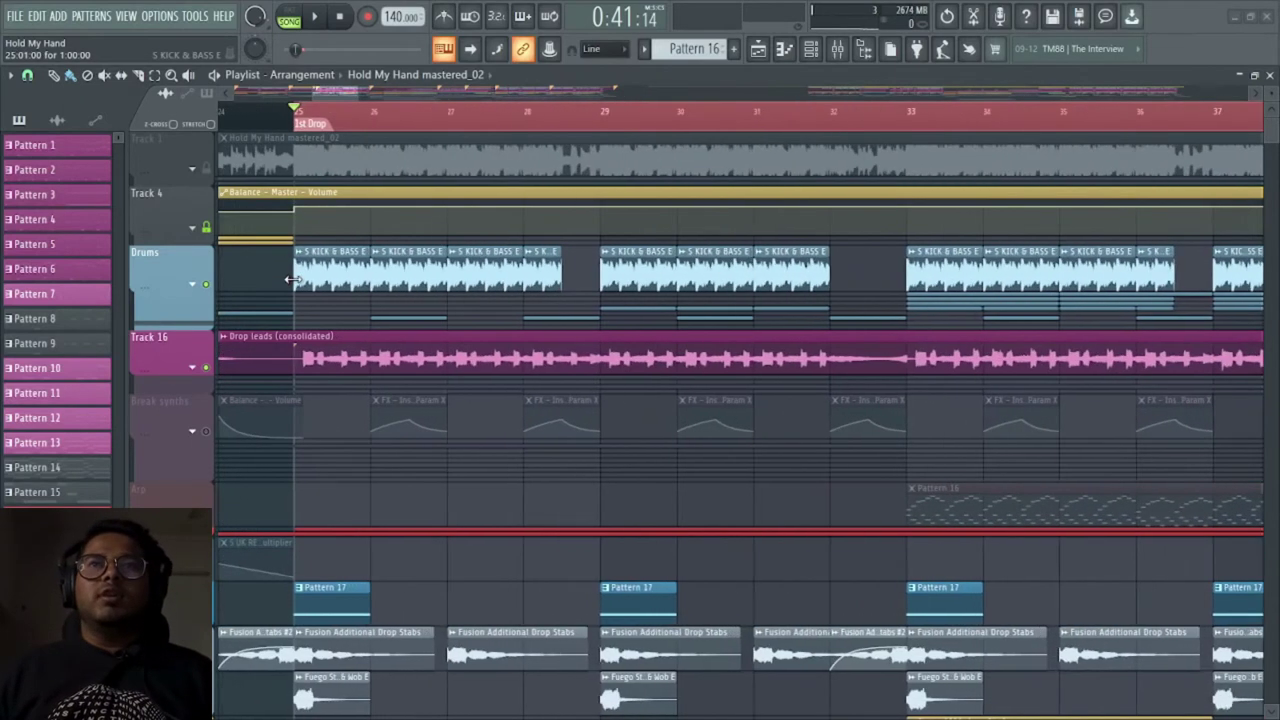
pyautogui.click(196, 287)
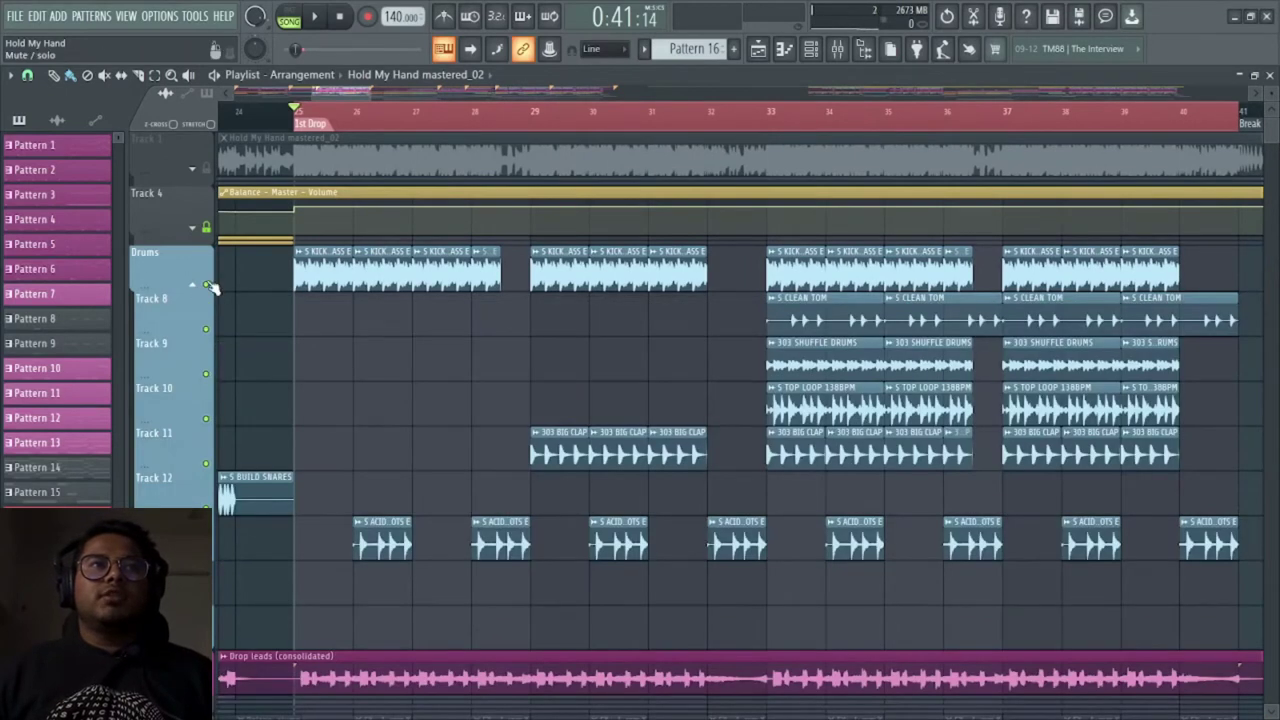
pyautogui.rightClick(207, 285)
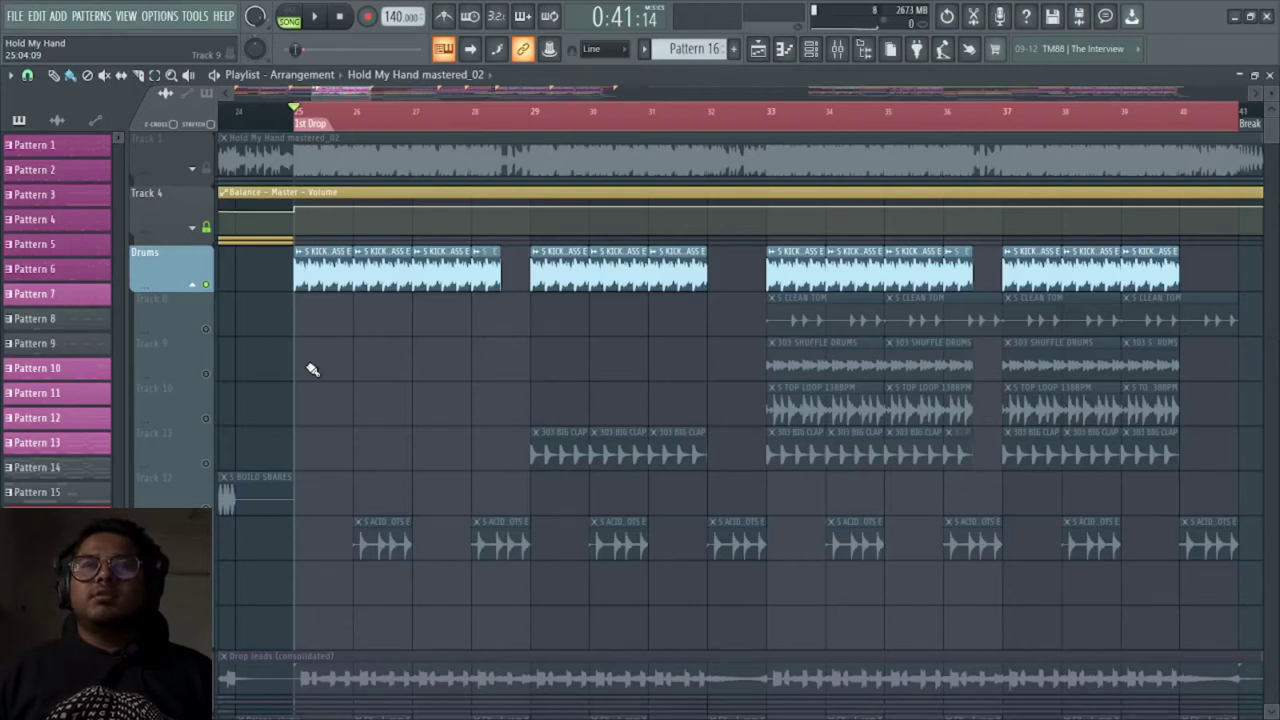
pyautogui.press('space')
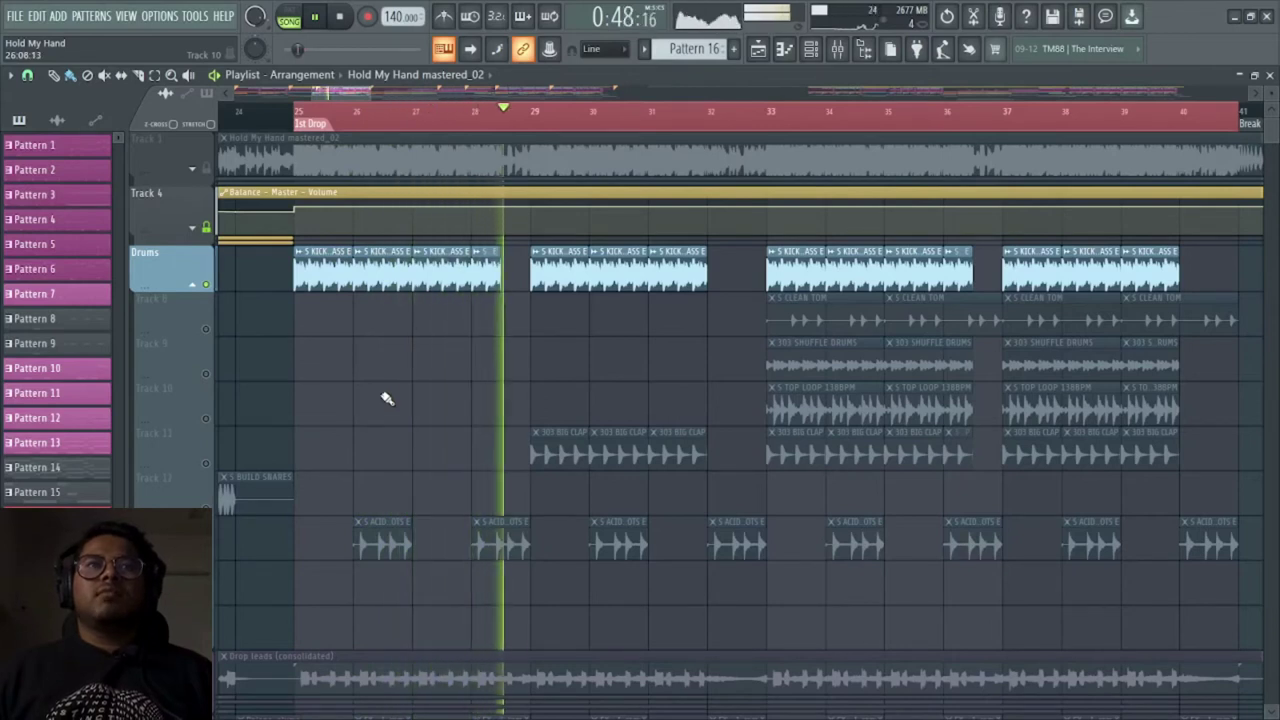
pyautogui.press('space')
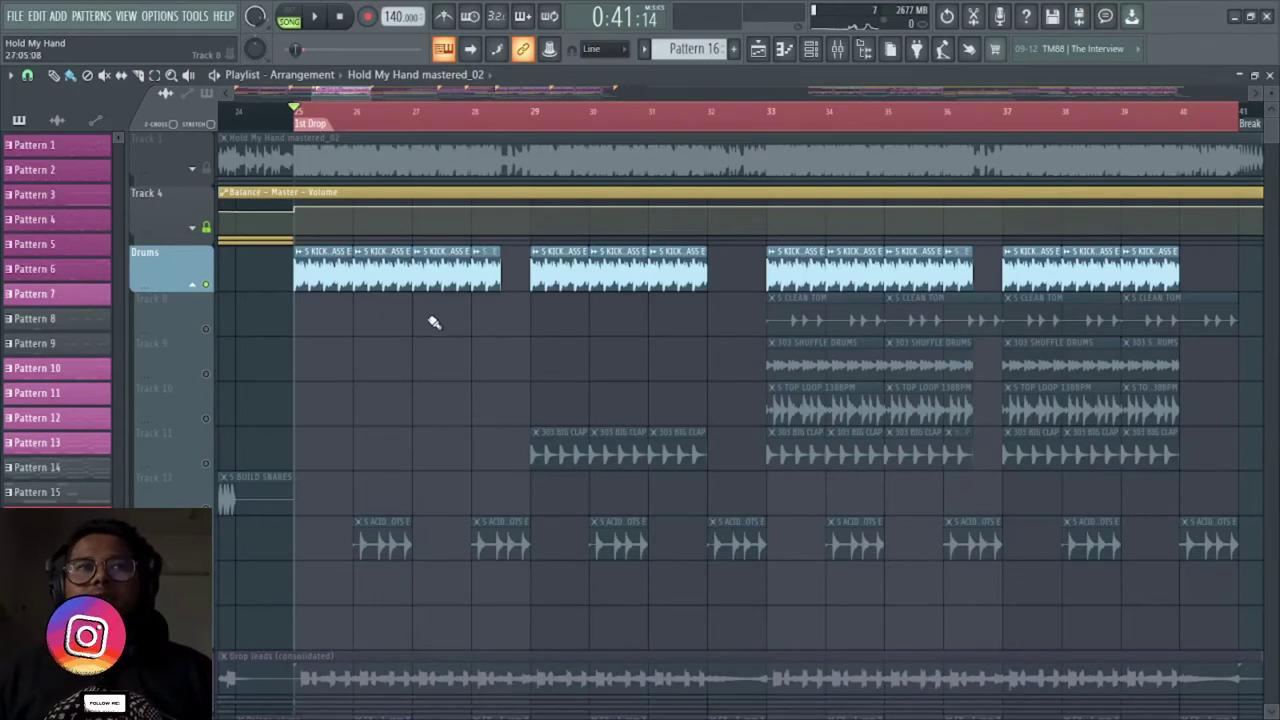
# Solo the acid shots on Track 13 and play them from bar 26
pyautogui.scroll(-2, 434, 322)
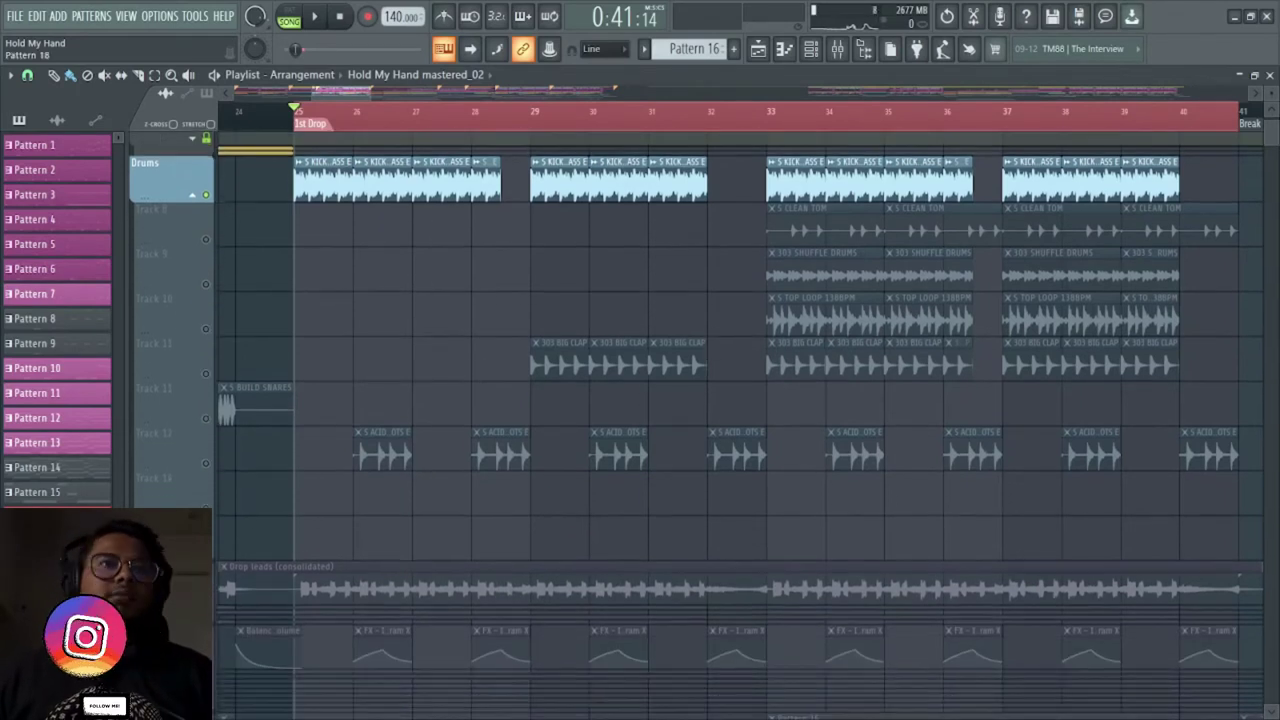
pyautogui.rightClick(207, 465)
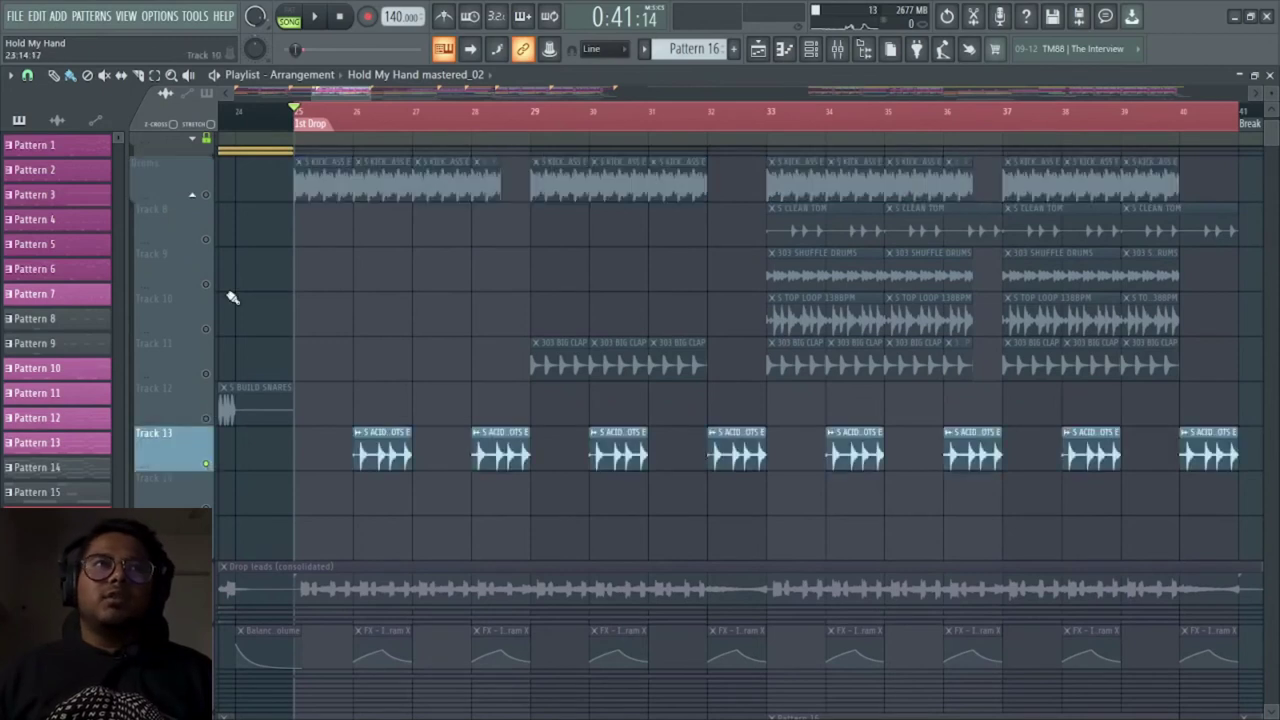
pyautogui.click(378, 103)
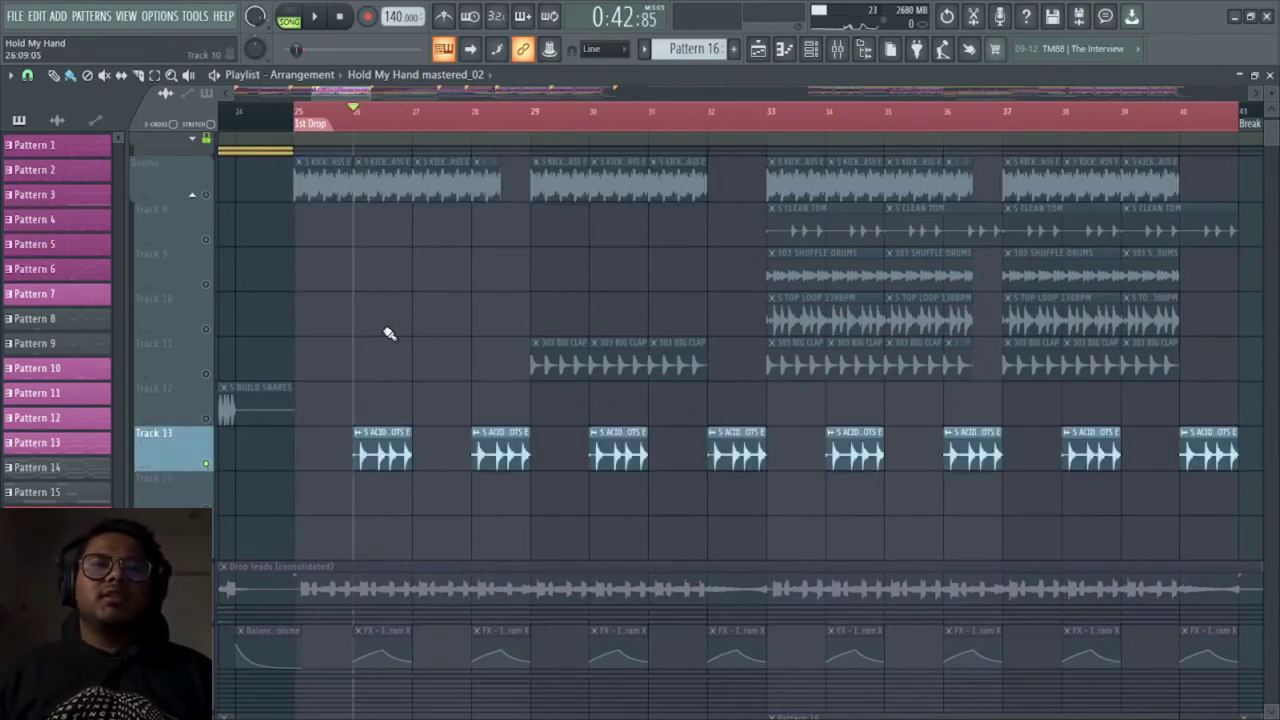
pyautogui.press('space')
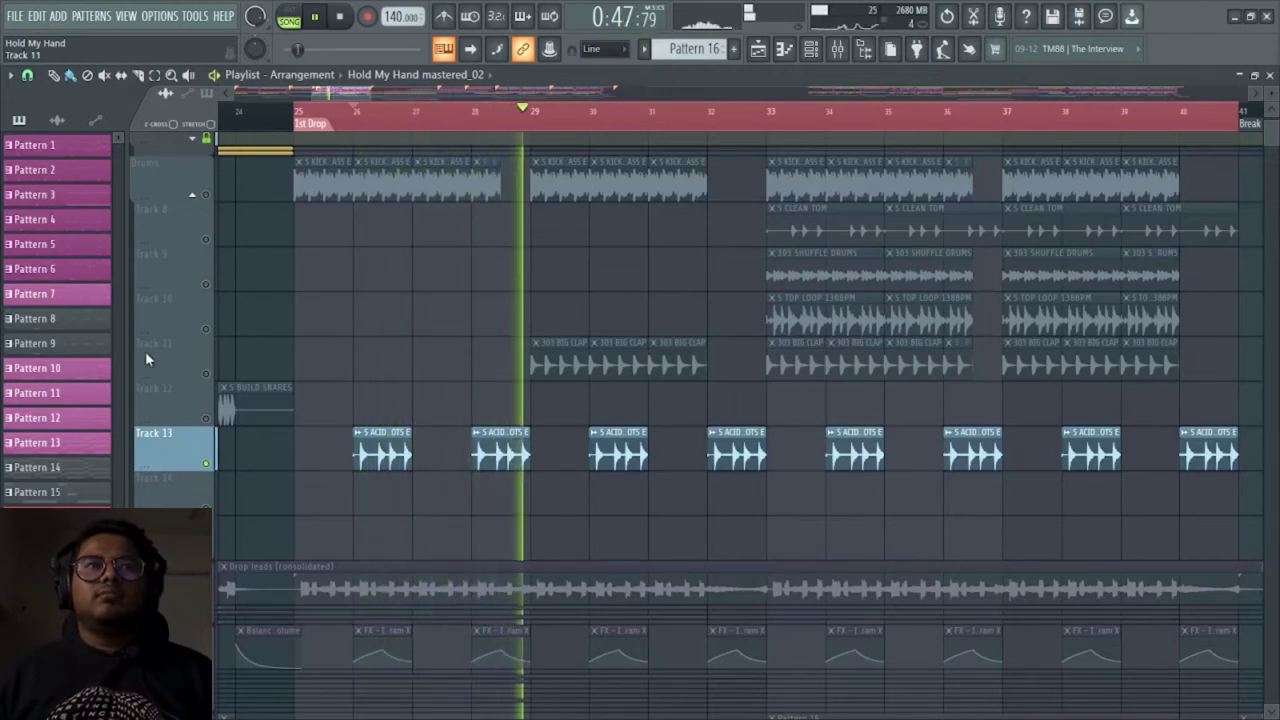
pyautogui.press('space')
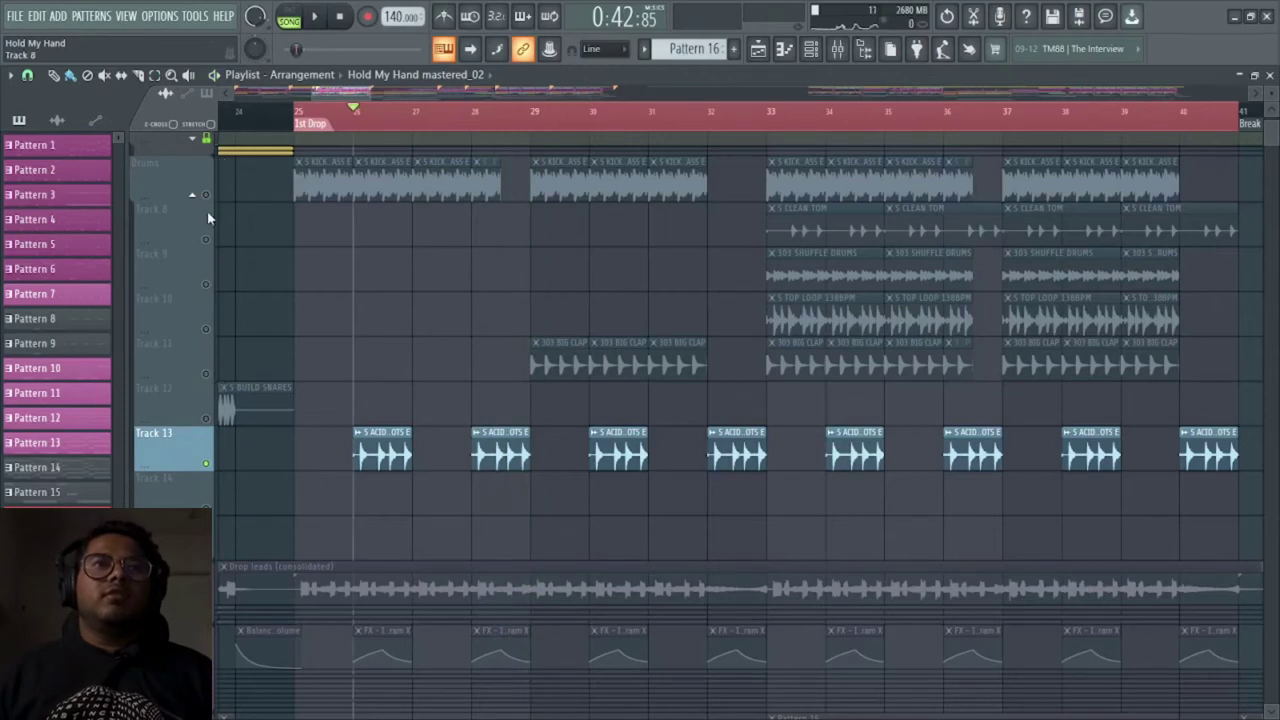
# Unmute the 303 big clap on Track 11 and play it with the acid shots from bar 29
pyautogui.click(203, 373)
pyautogui.click(534, 131)
pyautogui.press('space')
pyautogui.press('space')
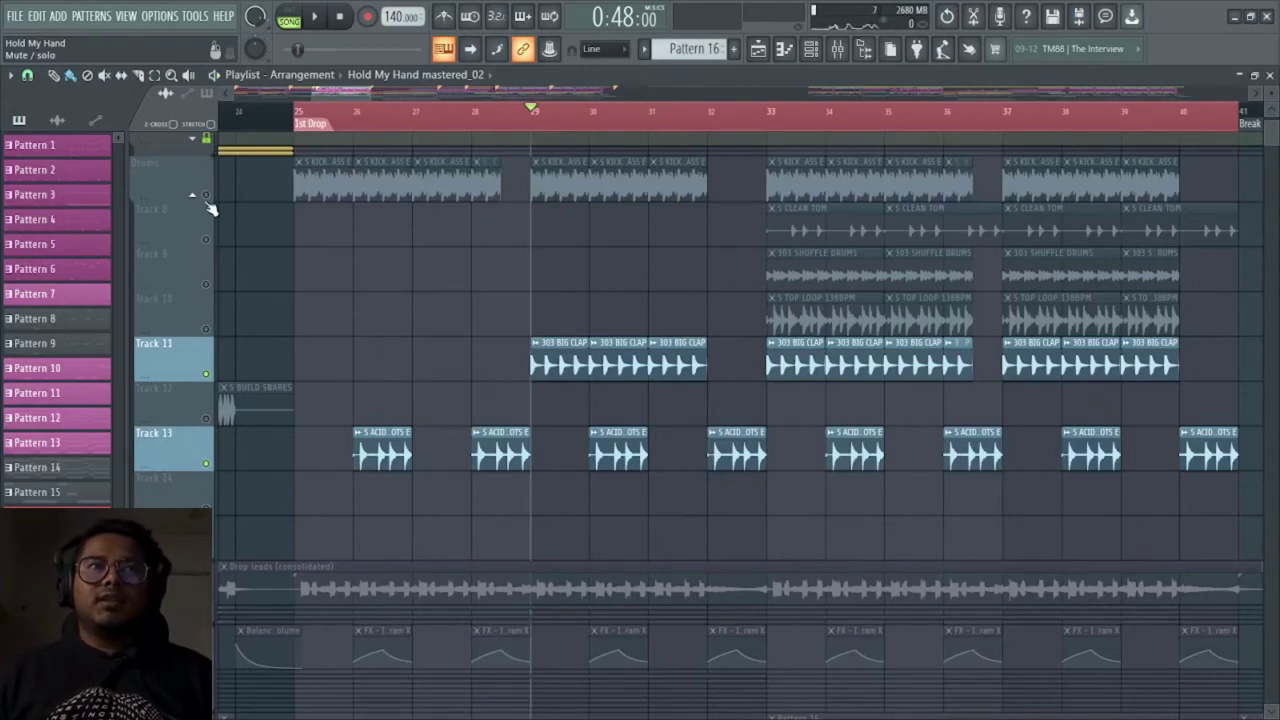
# Unmute the kick and bass on the Drums track and play the combined layers from bar 29
pyautogui.click(206, 196)
pyautogui.press('space')
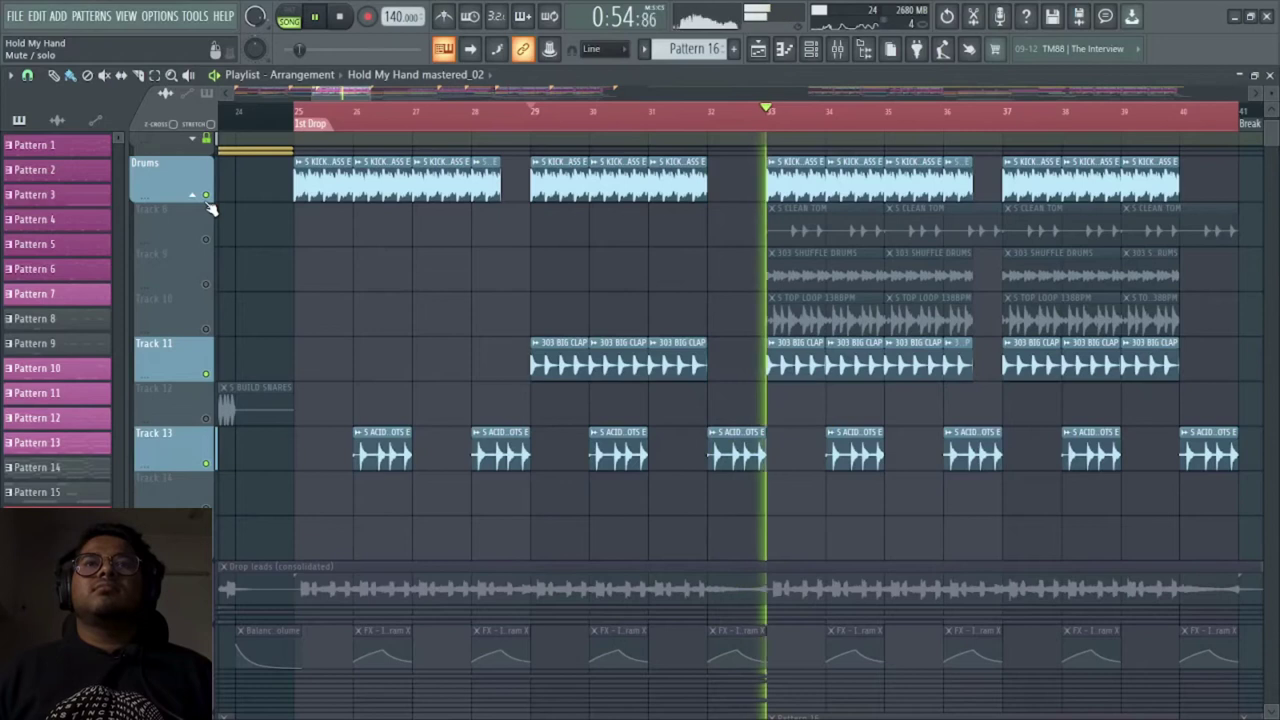
pyautogui.press('space')
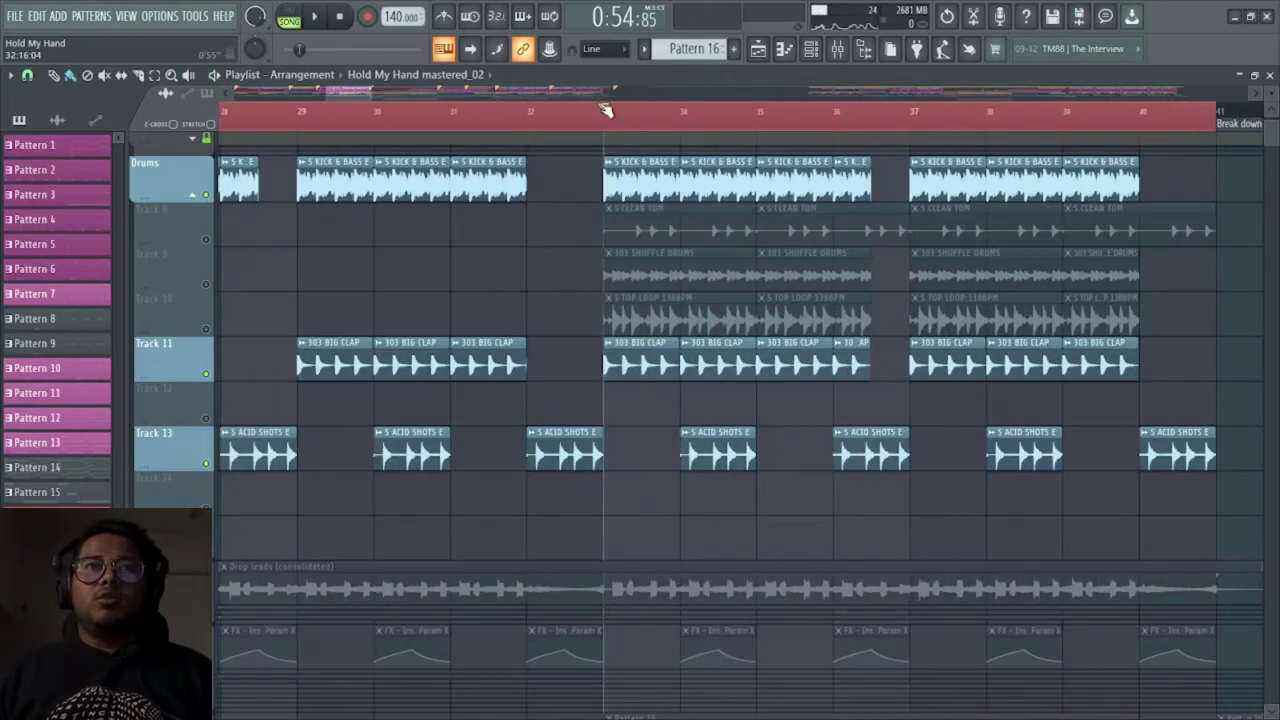
# Unmute the clean tom on Track 8 and play the drum layers from bar 33
pyautogui.click(207, 240)
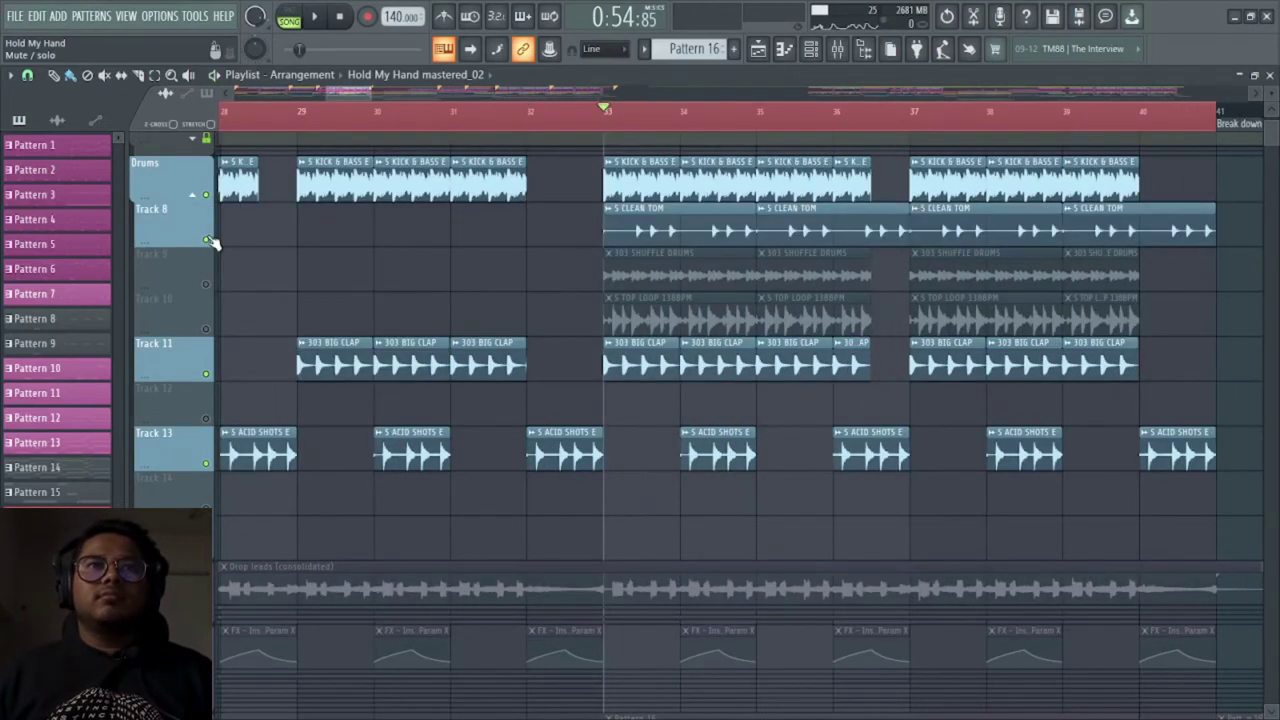
pyautogui.press('space')
pyautogui.press('space')
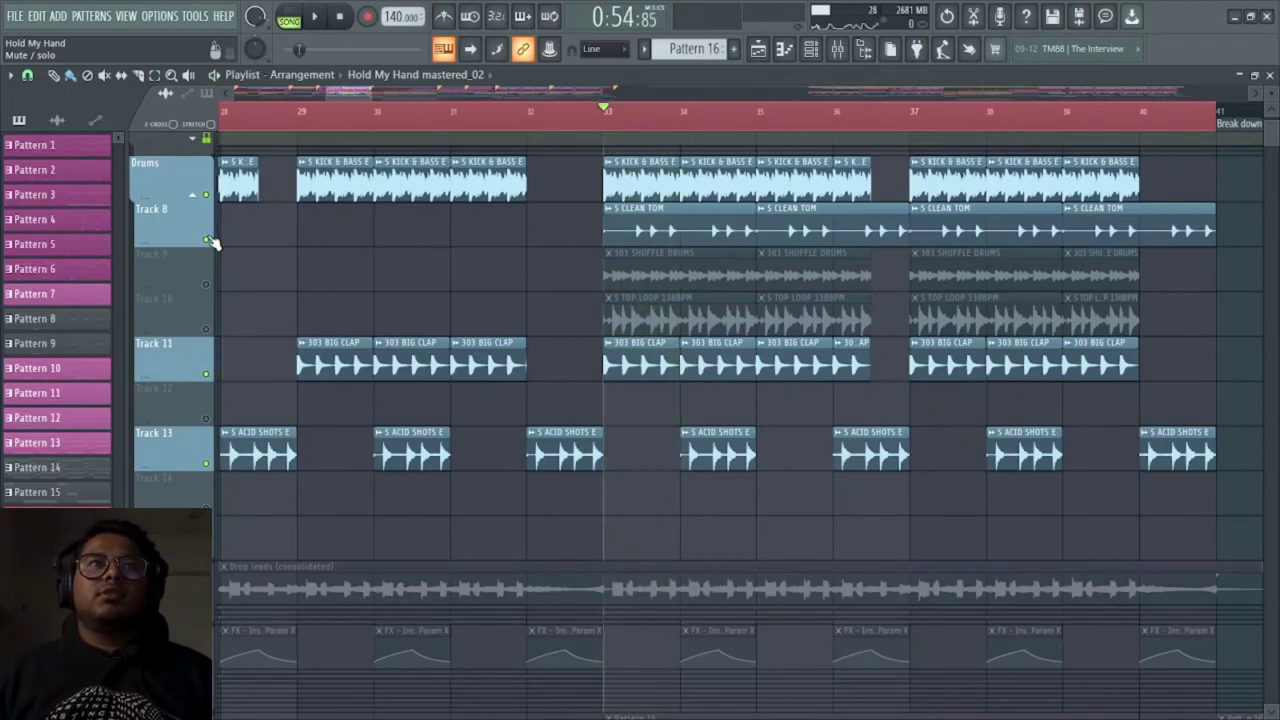
# Compare the drum layers from bar 33 with the kick and bass track muted and with it unmuted
pyautogui.click(207, 196)
pyautogui.press('space')
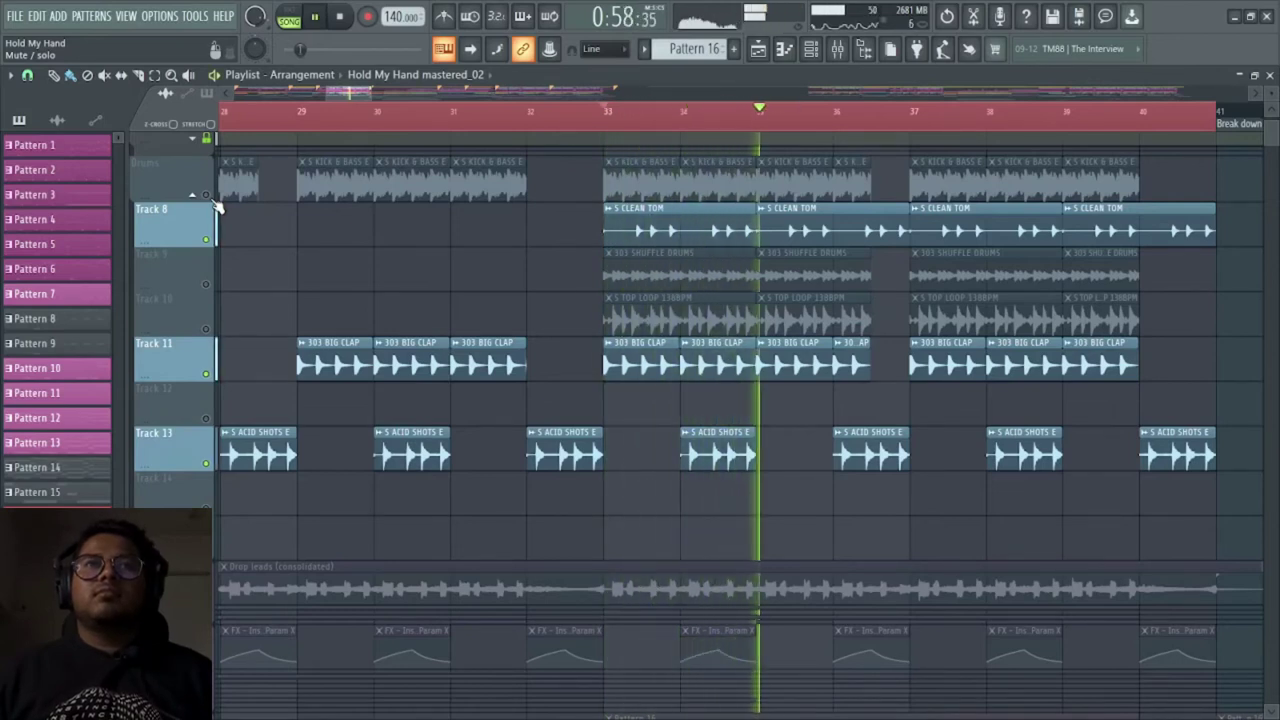
pyautogui.press('space')
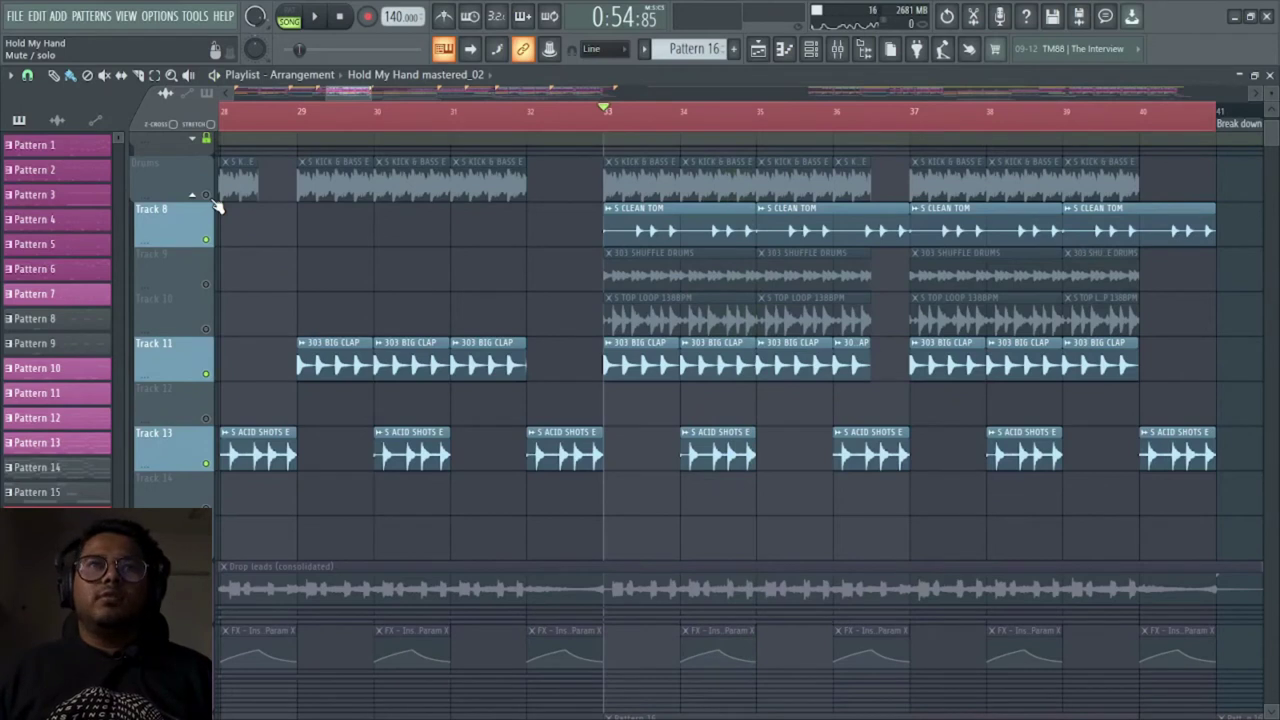
pyautogui.click(213, 199)
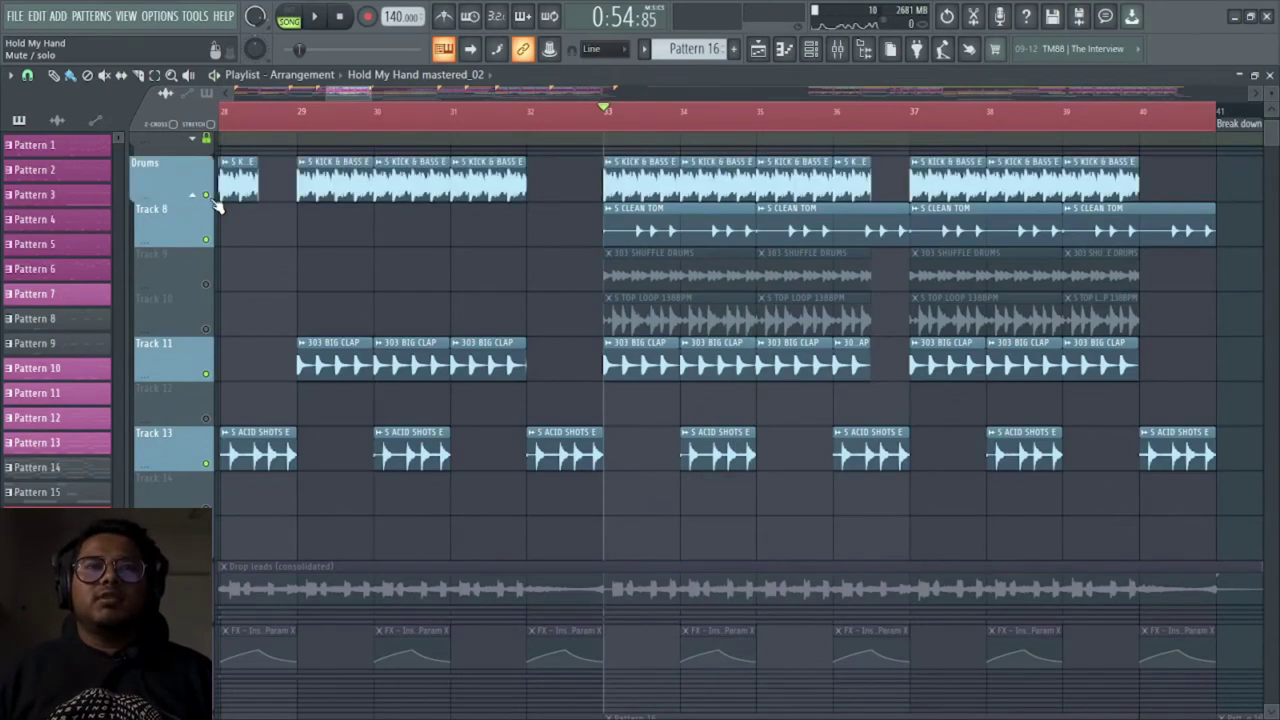
pyautogui.press('space')
pyautogui.press('space')
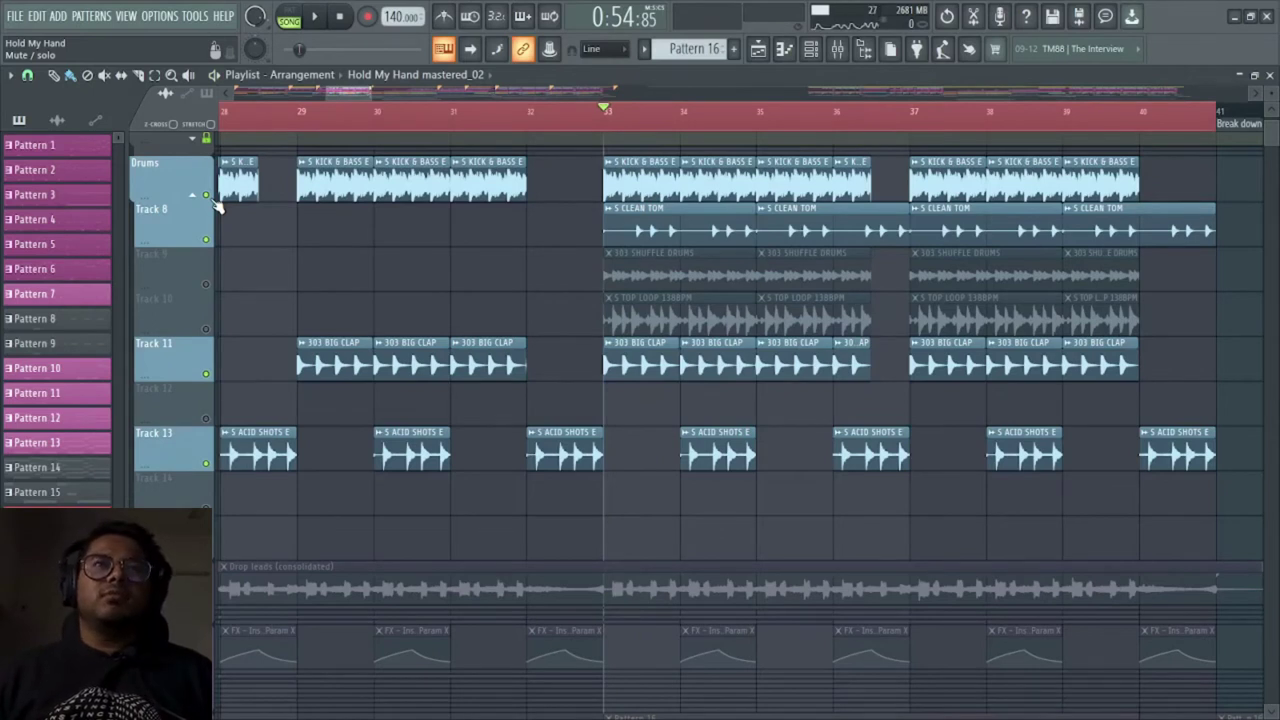
# Unmute the shuffle drums on Track 9 and the top loop on Track 10 while playing from bar 33
pyautogui.click(208, 283)
pyautogui.press('space')
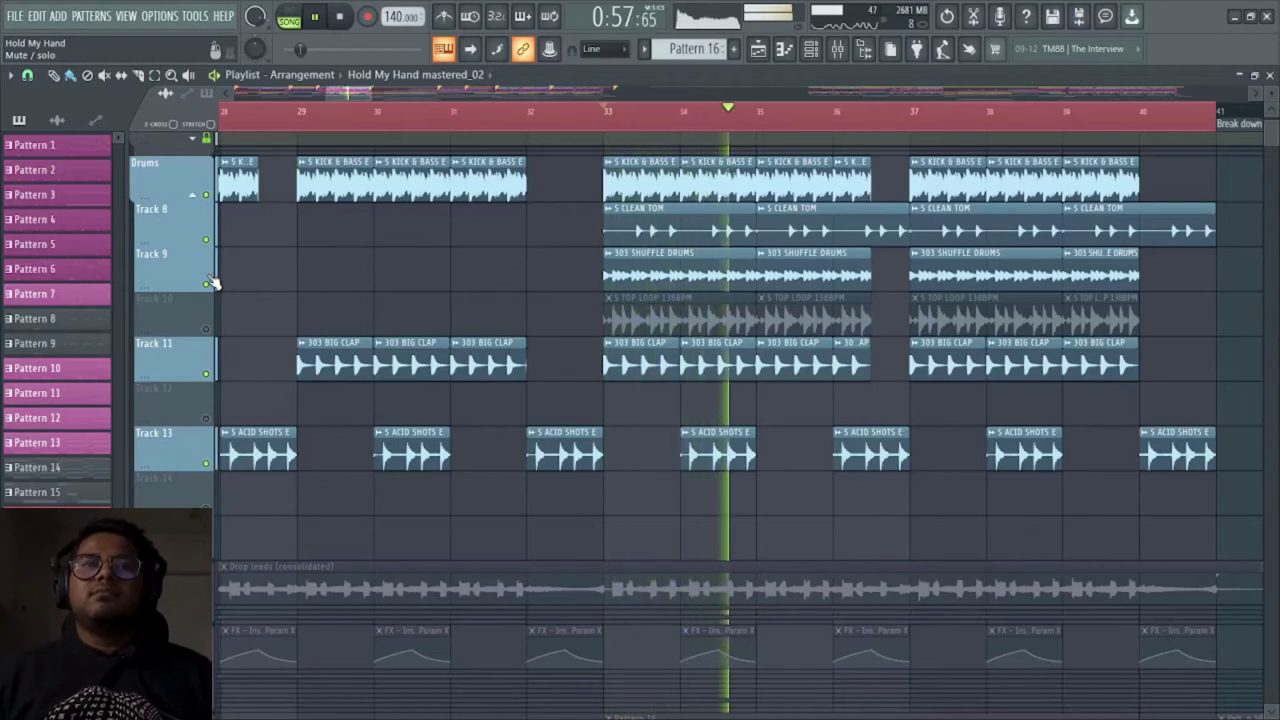
pyautogui.click(208, 328)
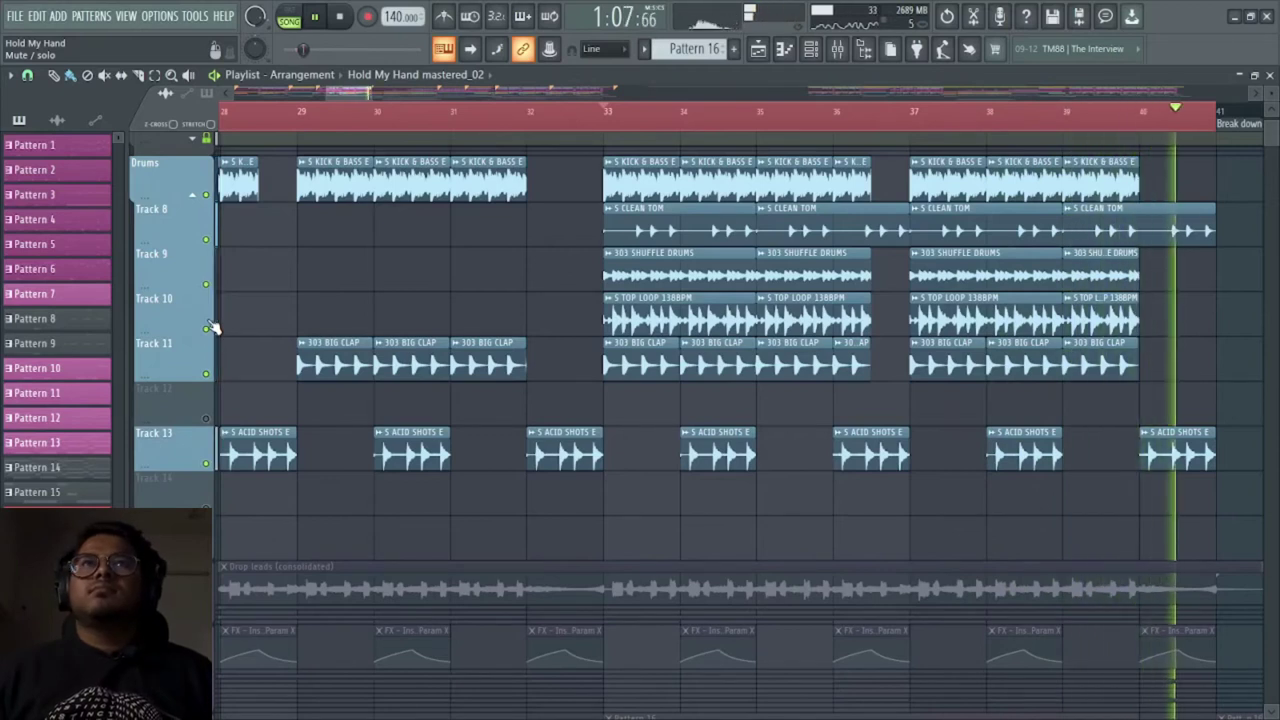
pyautogui.press('space')
# Open the mixer and inspect the second Fruity parametric EQ 2 on the S KICK & BASS E channel
pyautogui.click(820, 46)
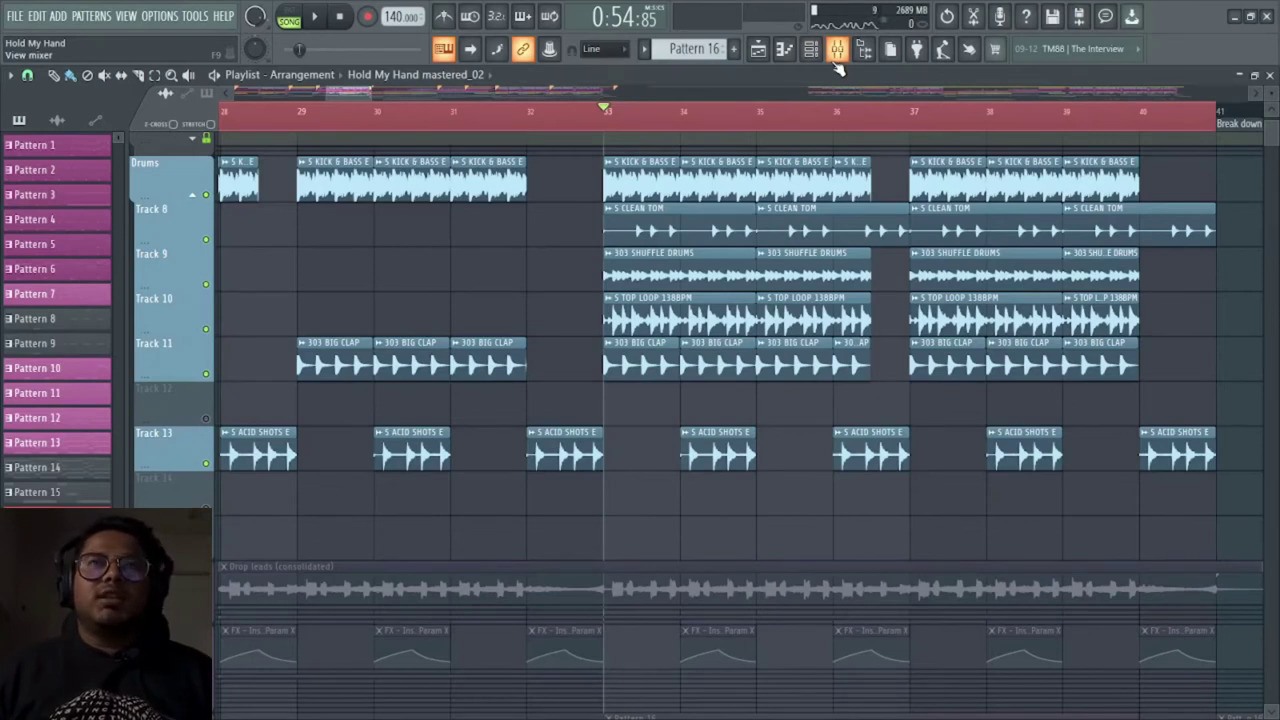
pyautogui.click(836, 55)
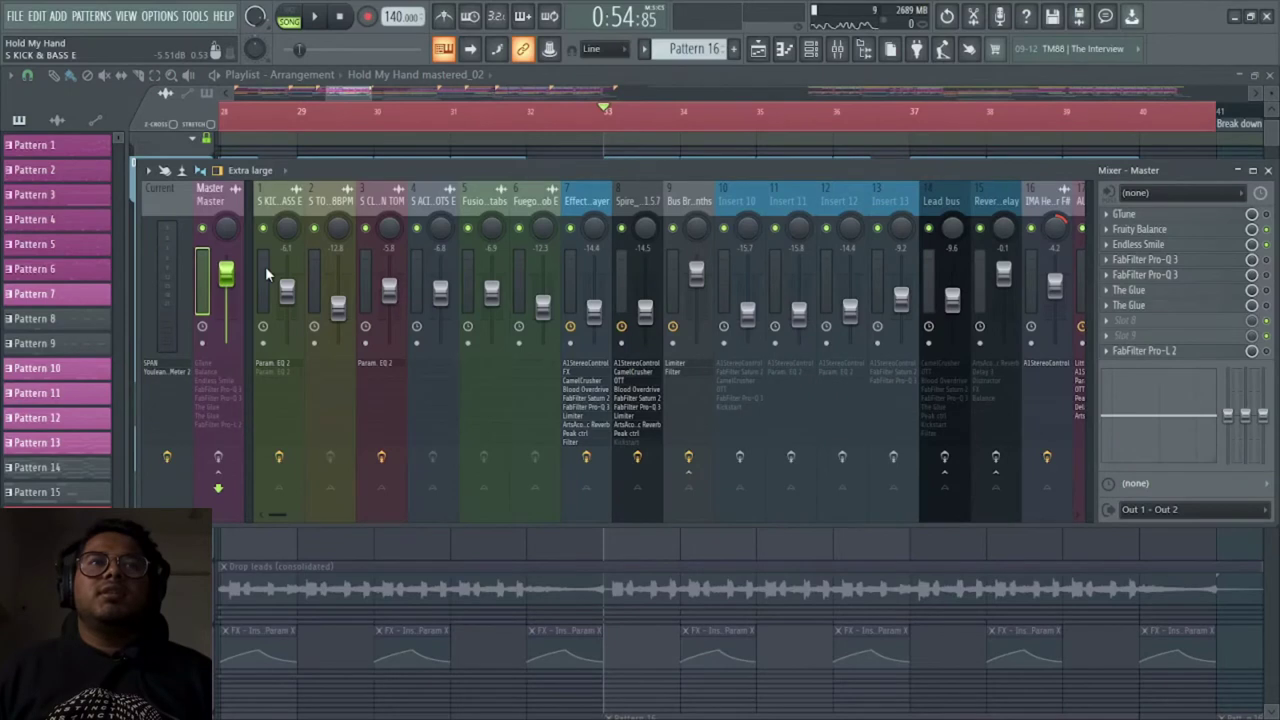
pyautogui.click(256, 260)
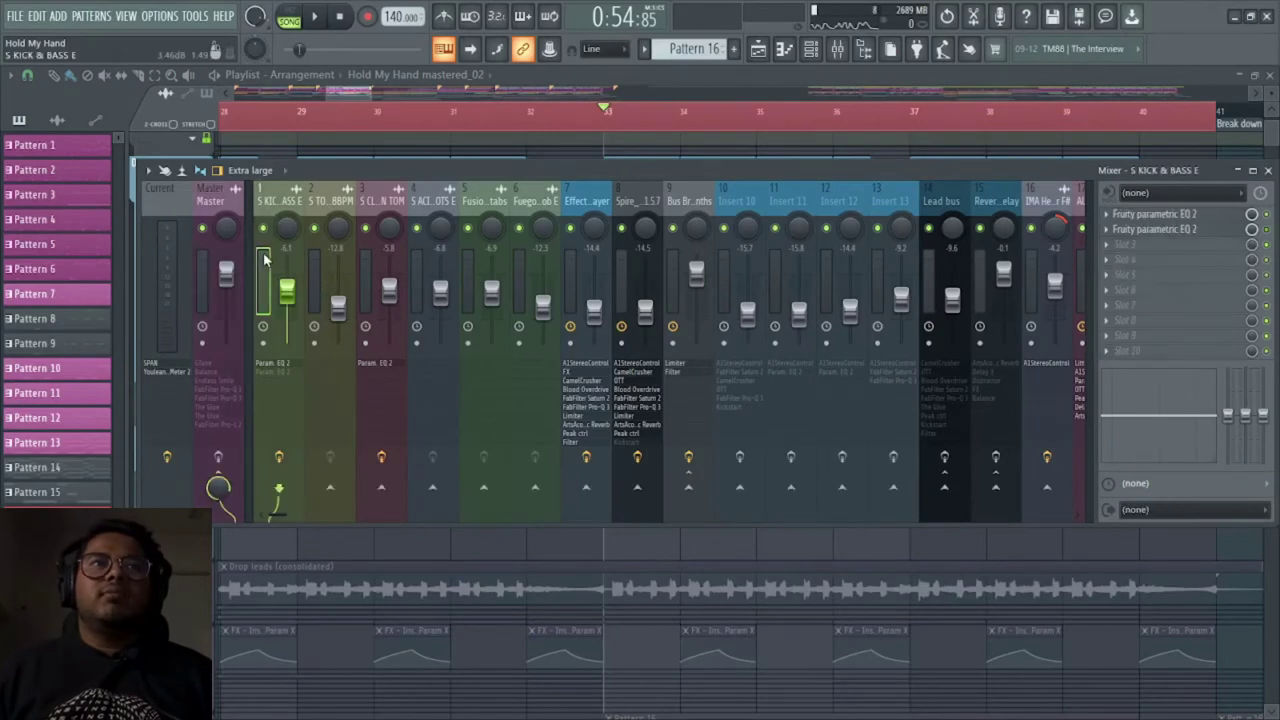
pyautogui.click(1211, 229)
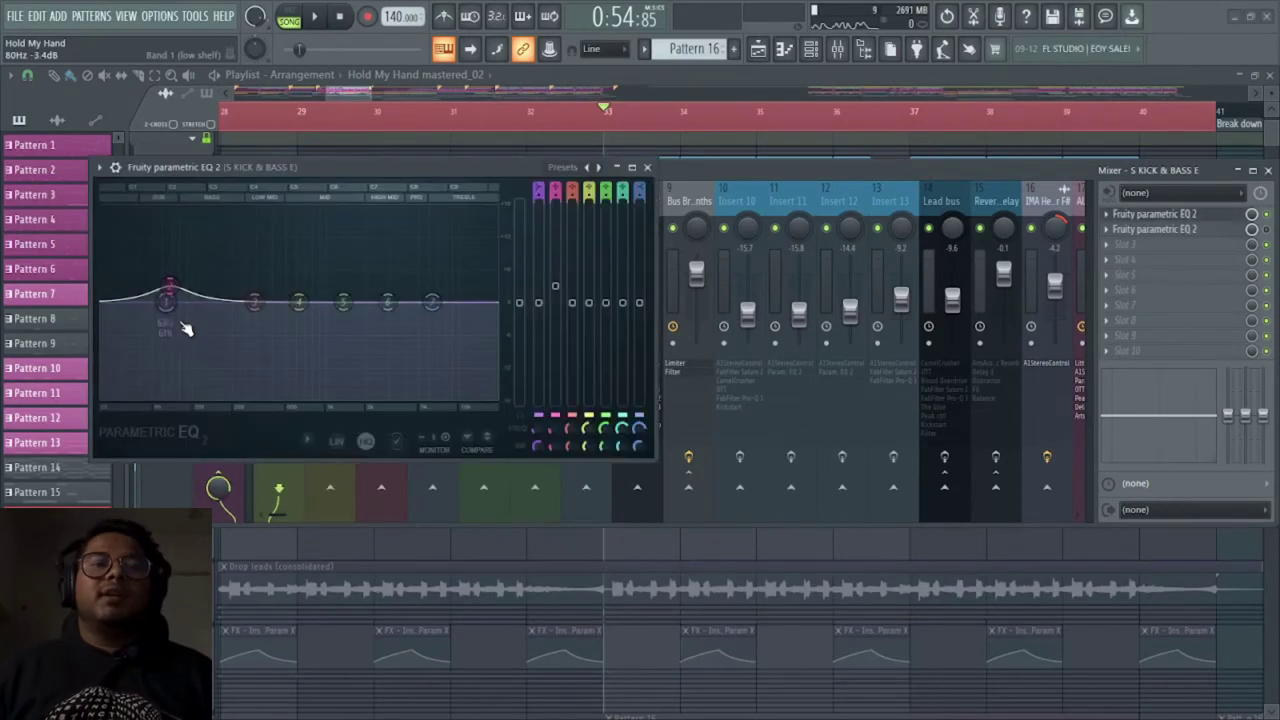
pyautogui.click(647, 167)
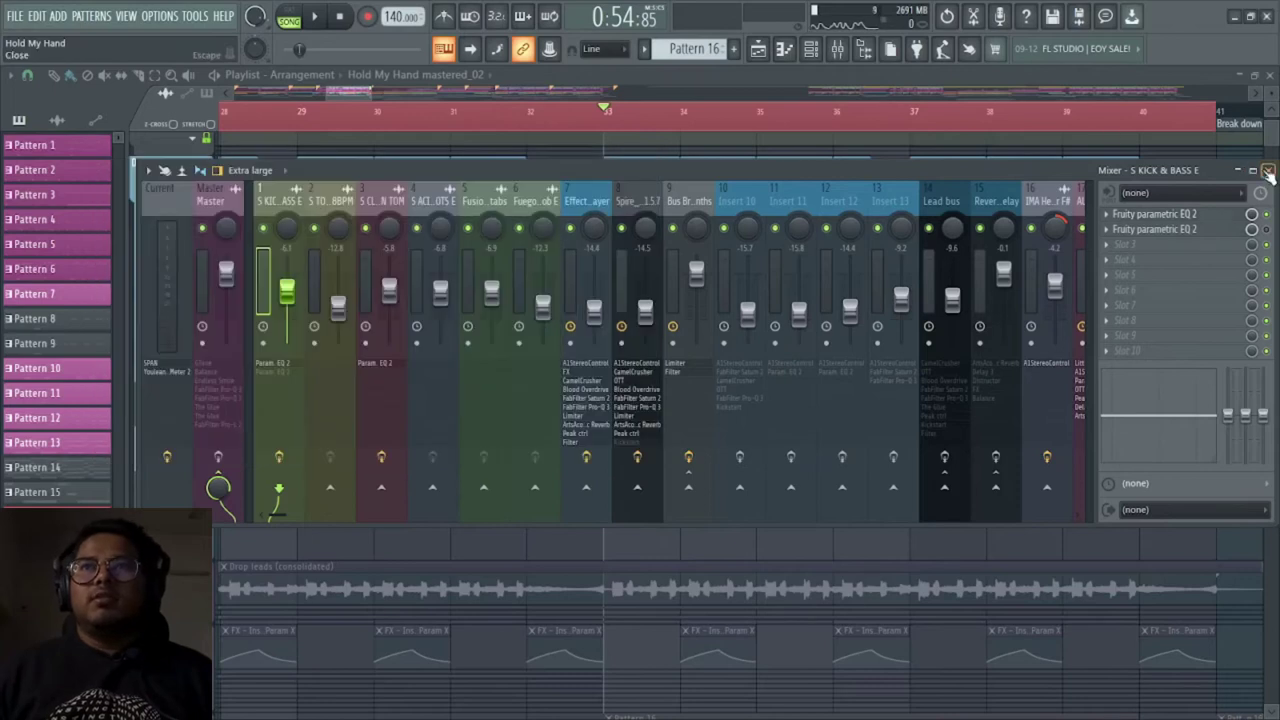
# Solo the S CLEAN TOM mixer channel during playback and inspect its Fruity parametric EQ 2
pyautogui.press('space')
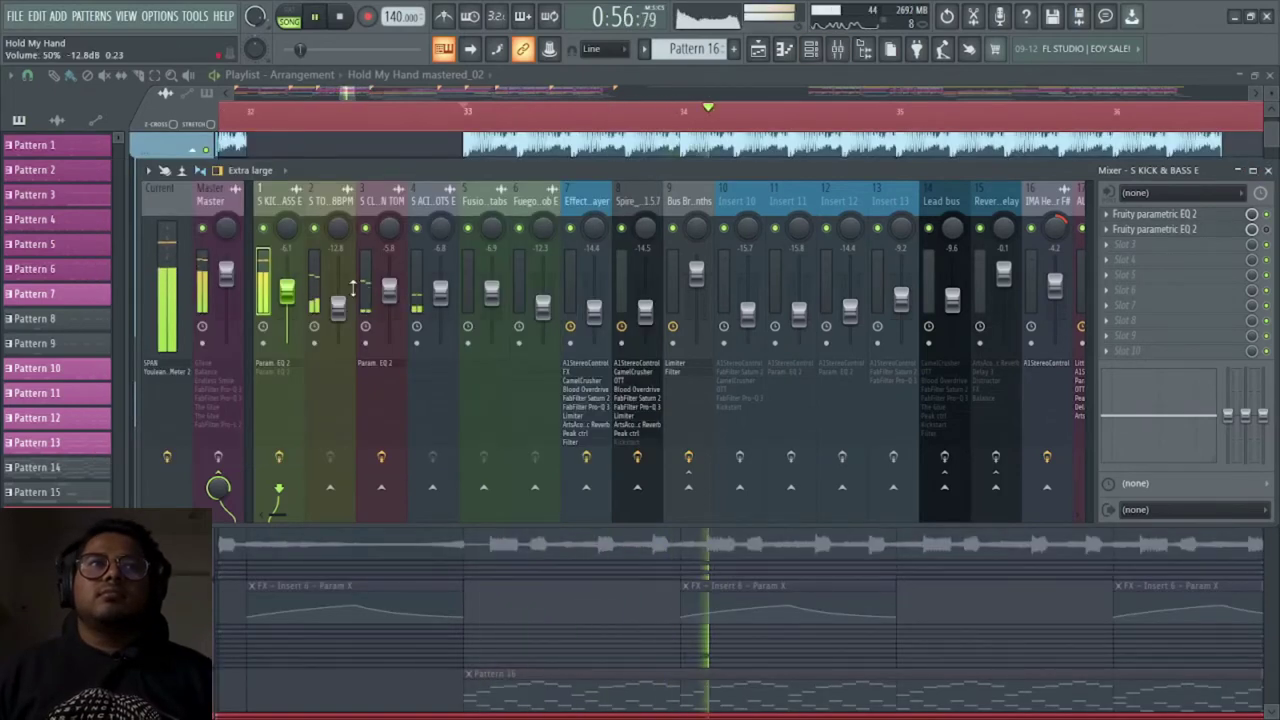
pyautogui.click(364, 250)
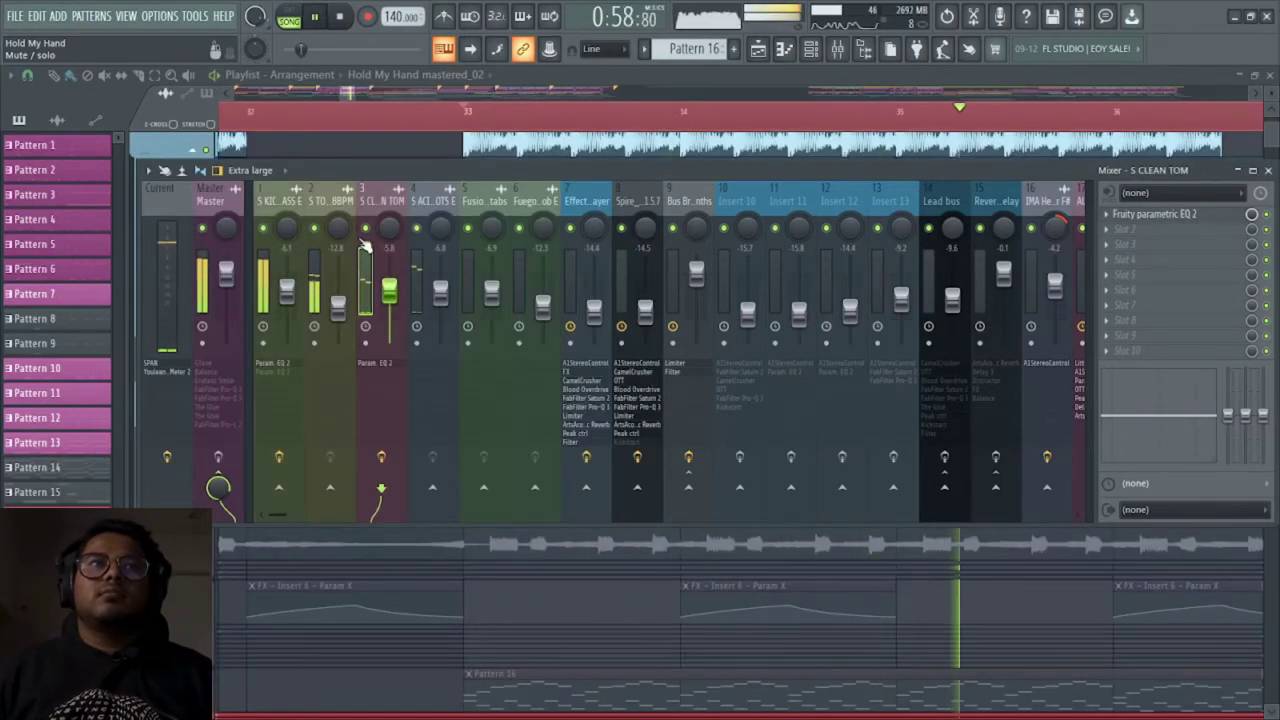
pyautogui.rightClick(365, 228)
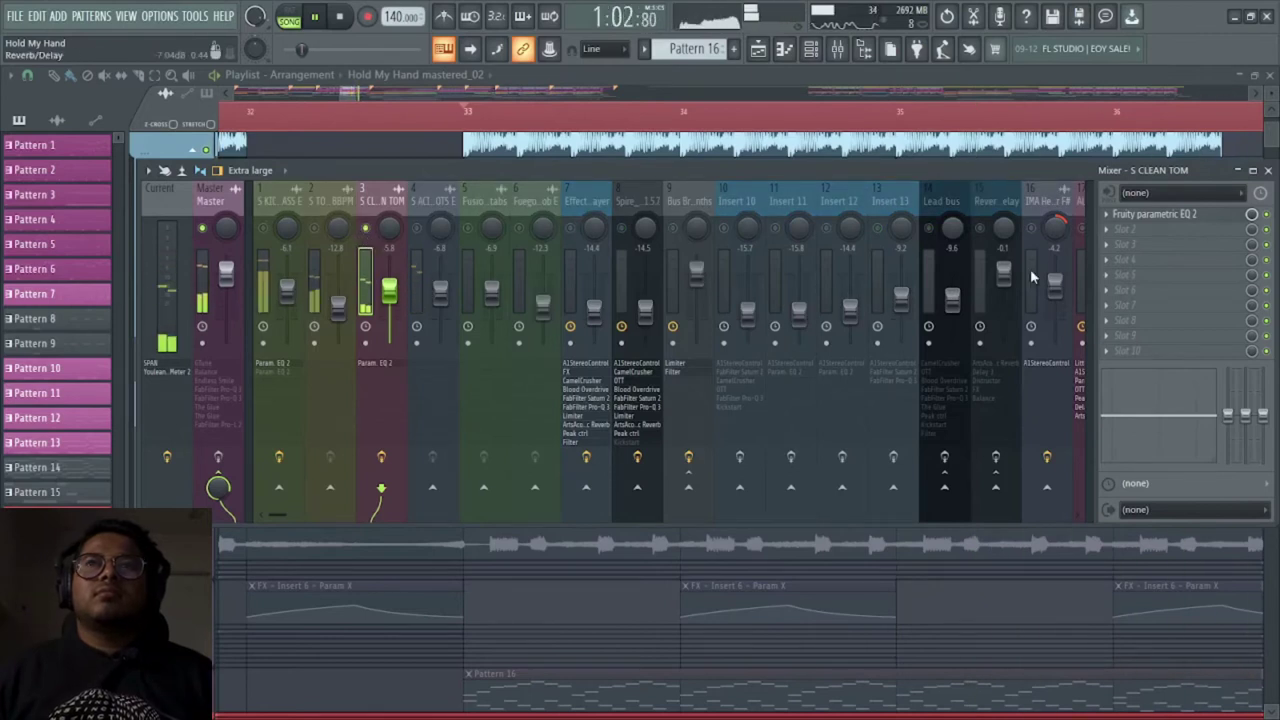
pyautogui.click(1195, 215)
pyautogui.press('space')
pyautogui.press('F5')
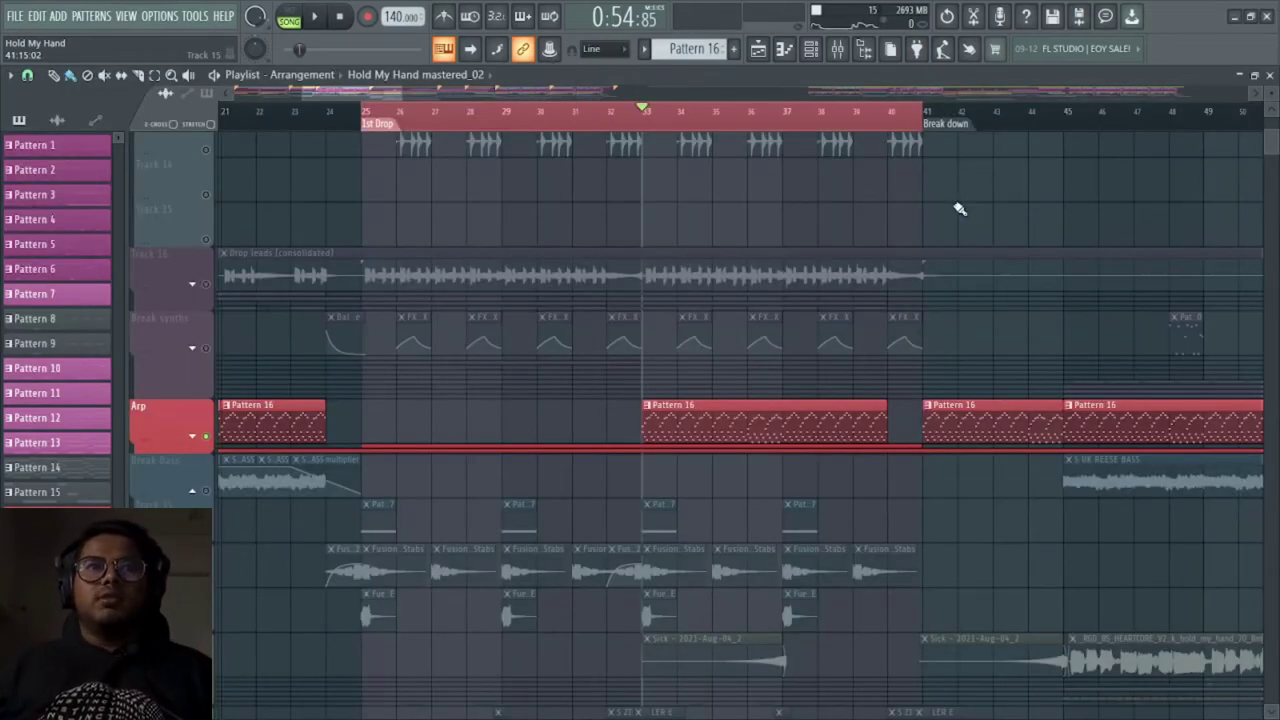
# Play the soloed Arp track from bar 33 and expand its group to show the automation clips
pyautogui.scroll(-3, 891, 261)
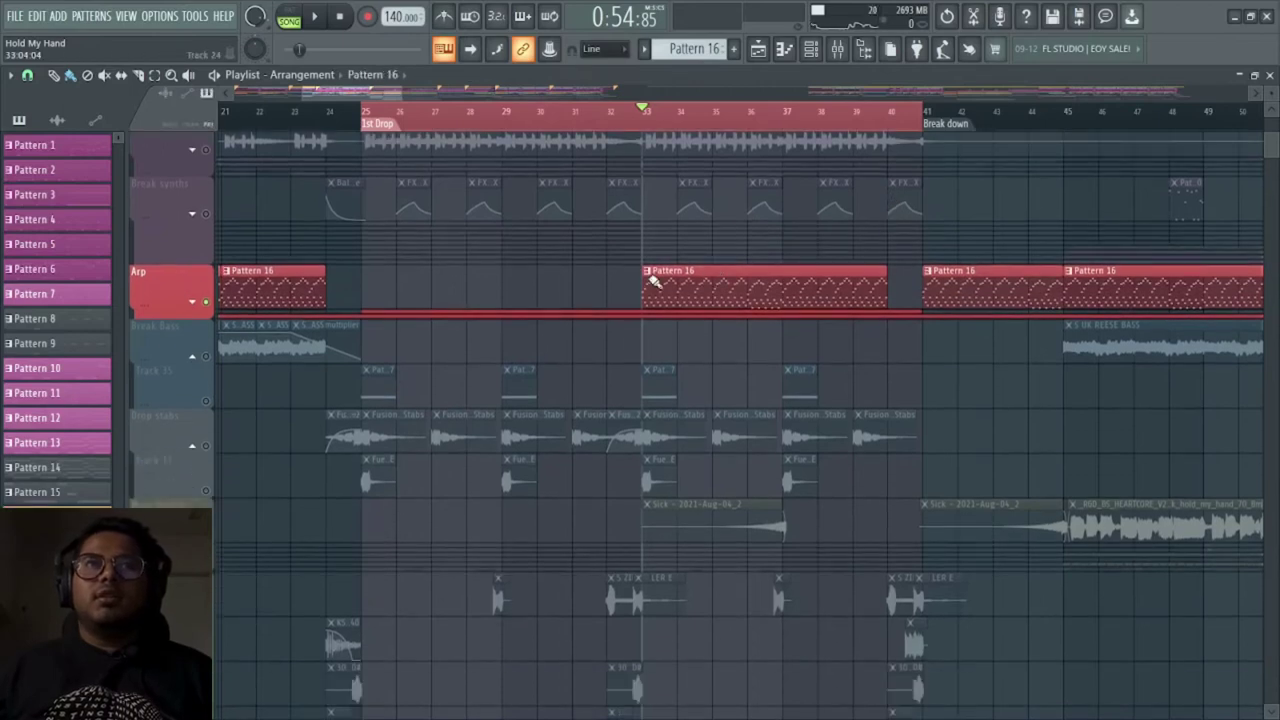
pyautogui.press('space')
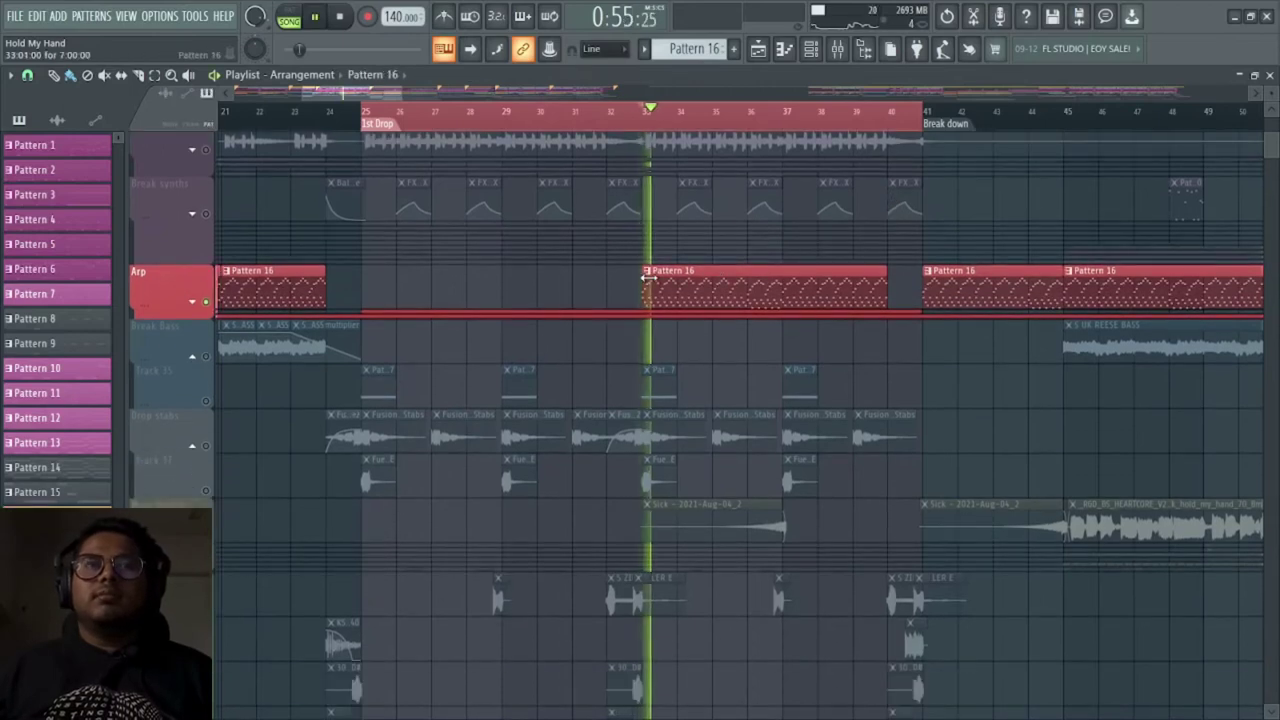
pyautogui.click(194, 301)
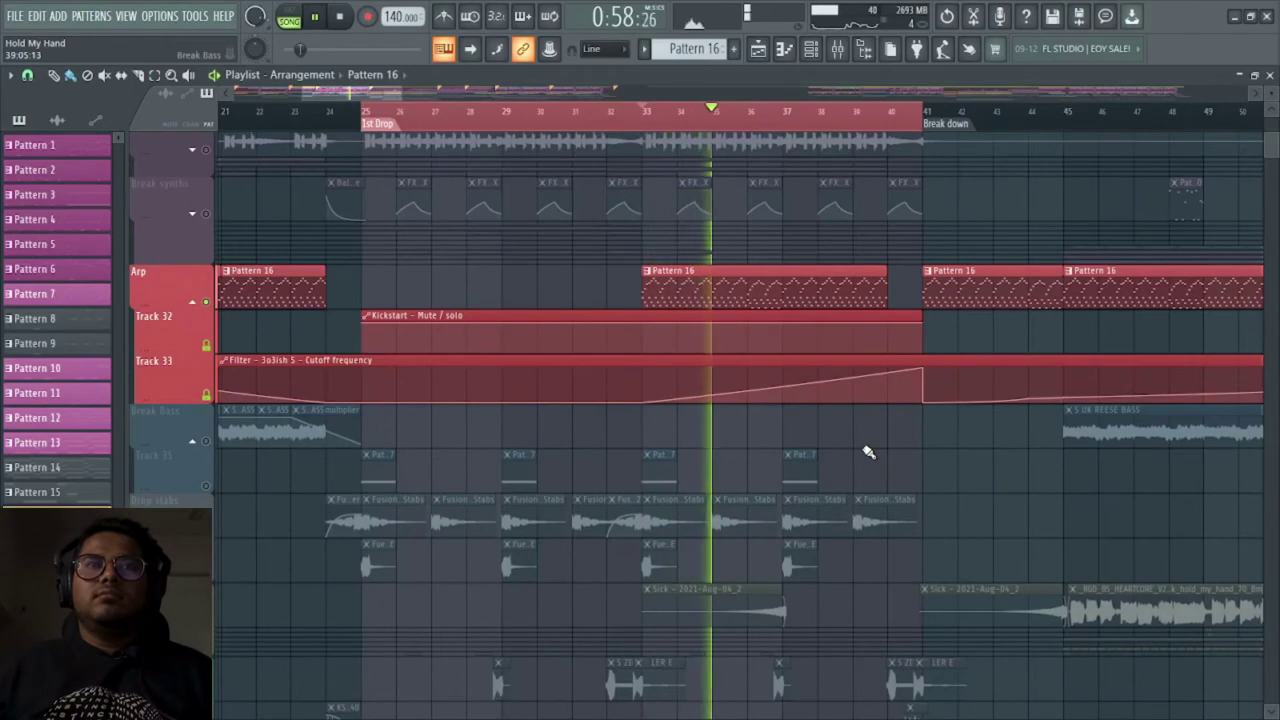
pyautogui.press('space')
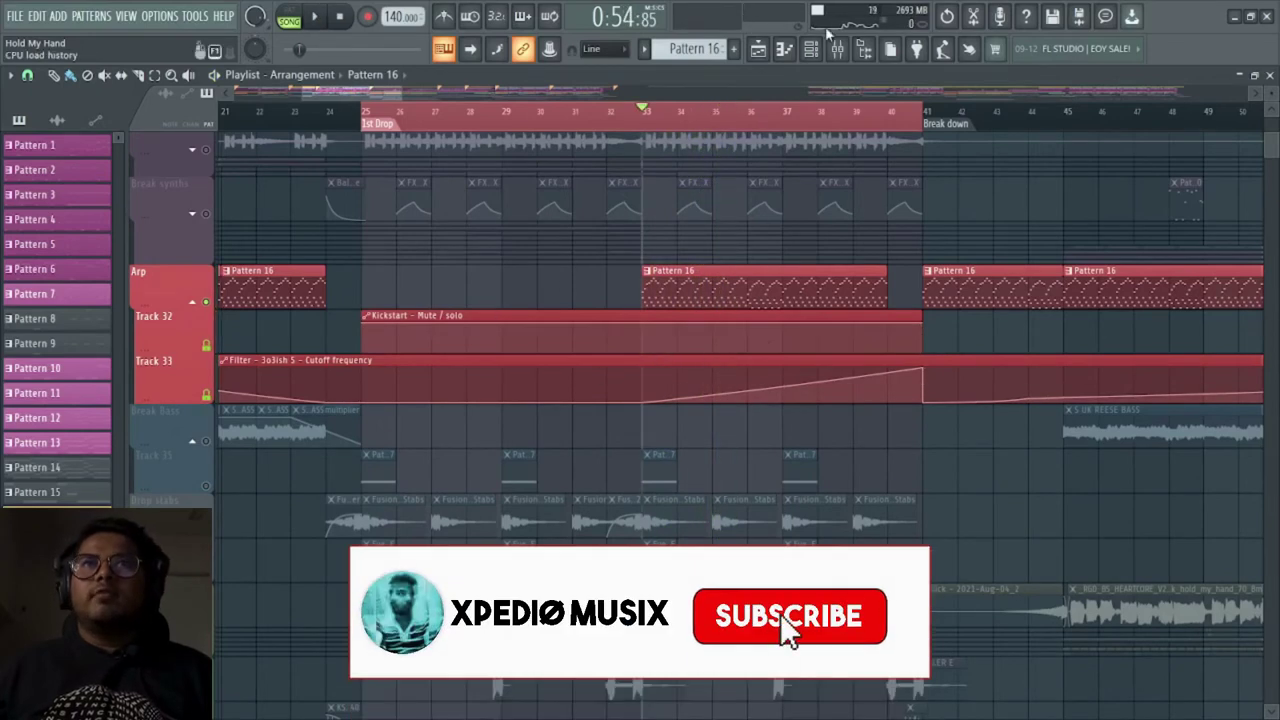
# Play the soloed Arp track, continue from bar 37, and examine the Pattern 16 notes in the piano roll
pyautogui.click(841, 61)
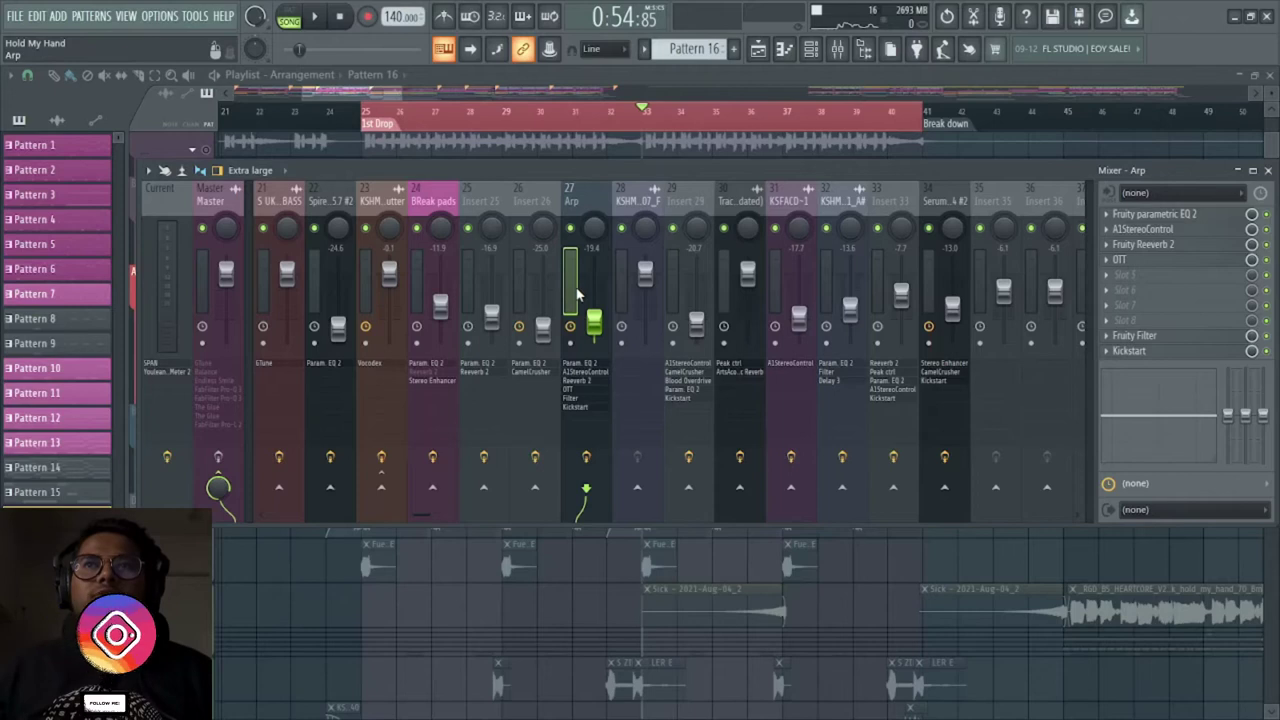
pyautogui.click(761, 69)
pyautogui.press('space')
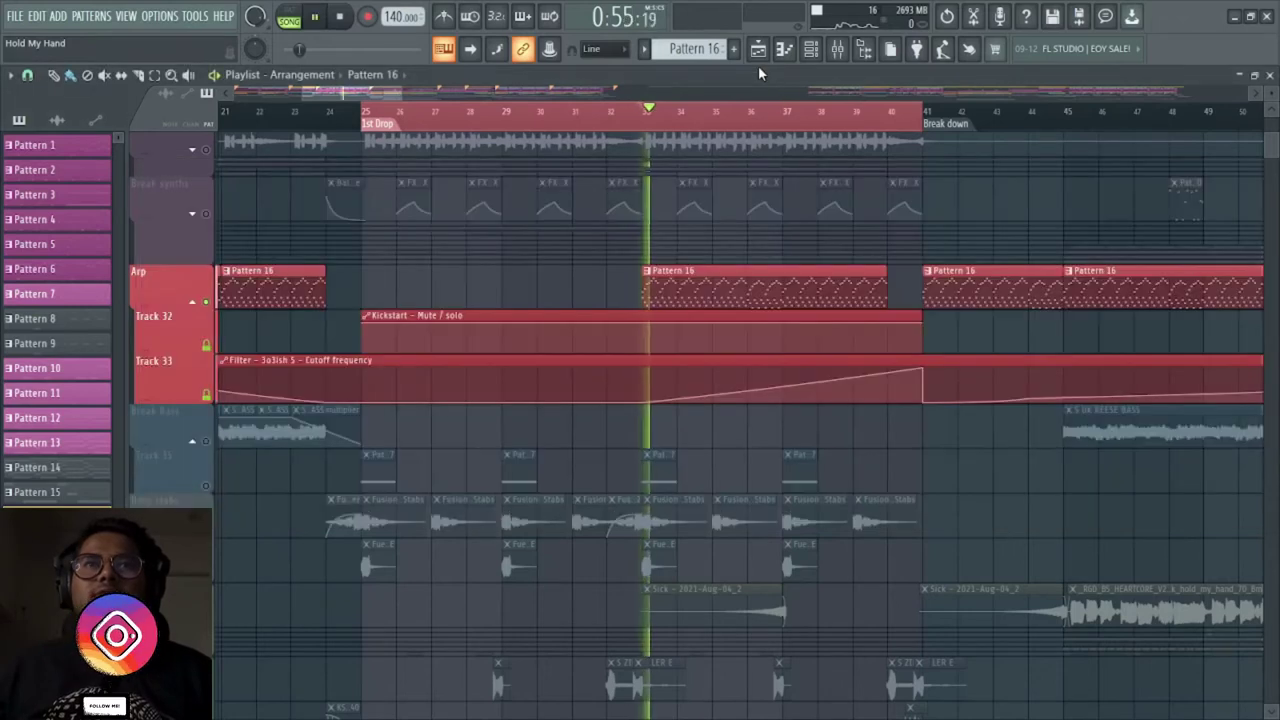
pyautogui.click(791, 114)
pyautogui.doubleClick(787, 286)
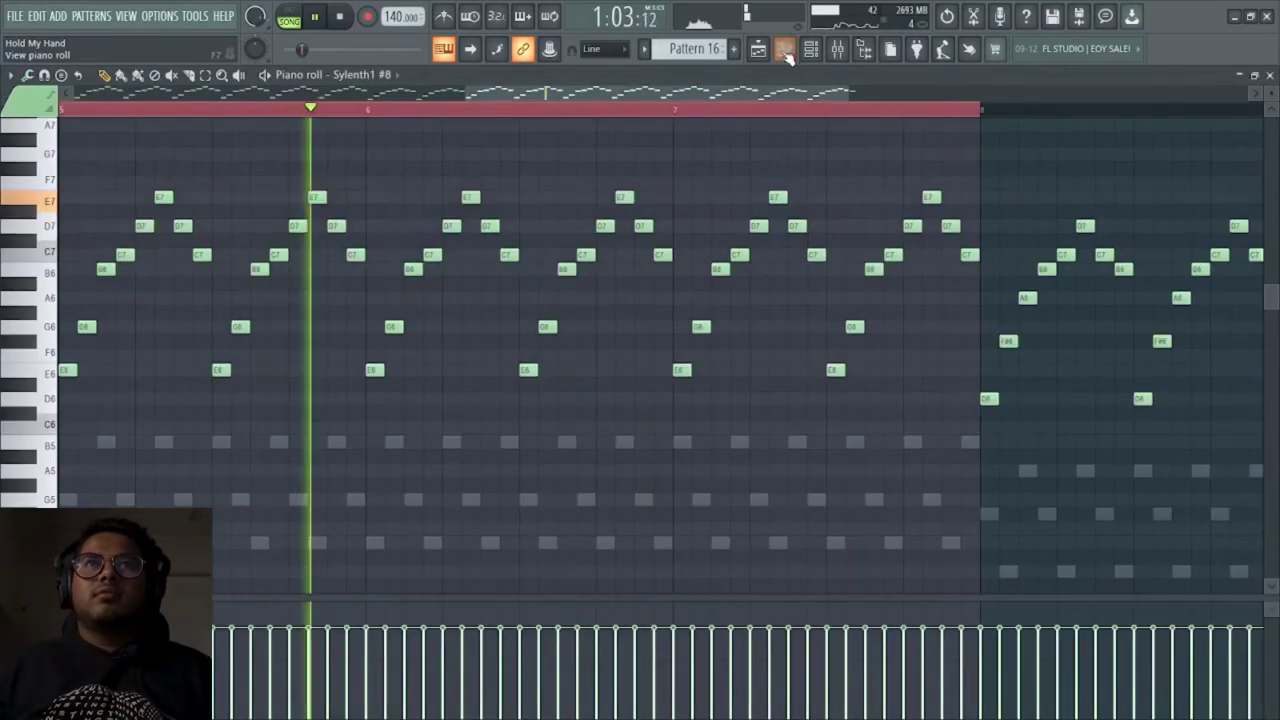
pyautogui.scroll(2, 482, 374)
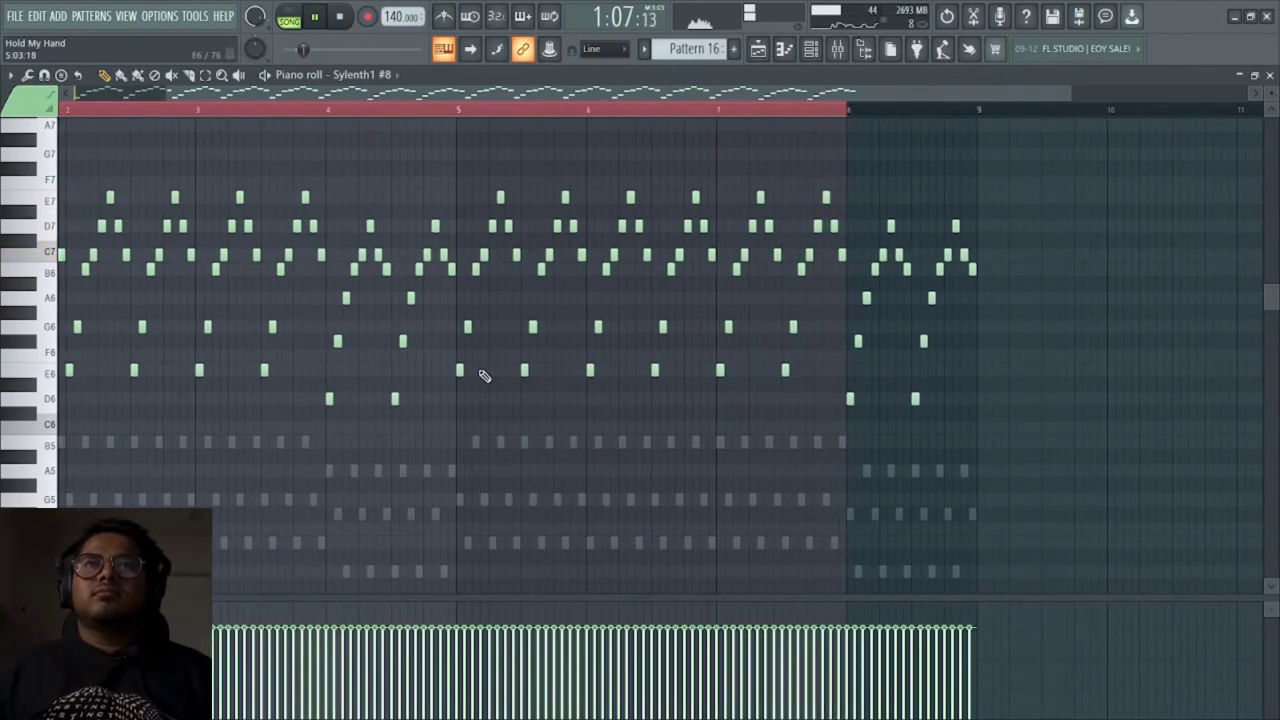
pyautogui.scroll(-2, 484, 375)
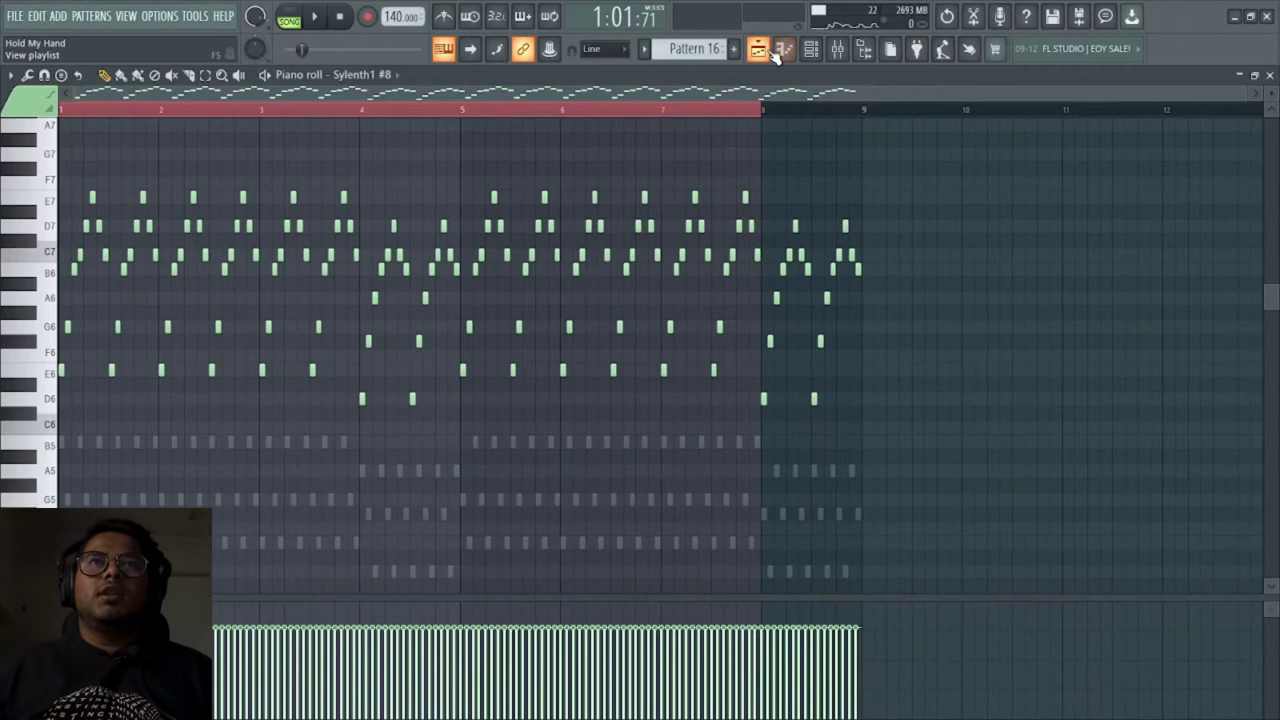
pyautogui.click(768, 51)
# Inspect the Fruity parametric EQ 2, A1StereoControl and Fruity Reeverb 2 settings on the Arp mixer channel
pyautogui.click(838, 49)
pyautogui.click(1199, 212)
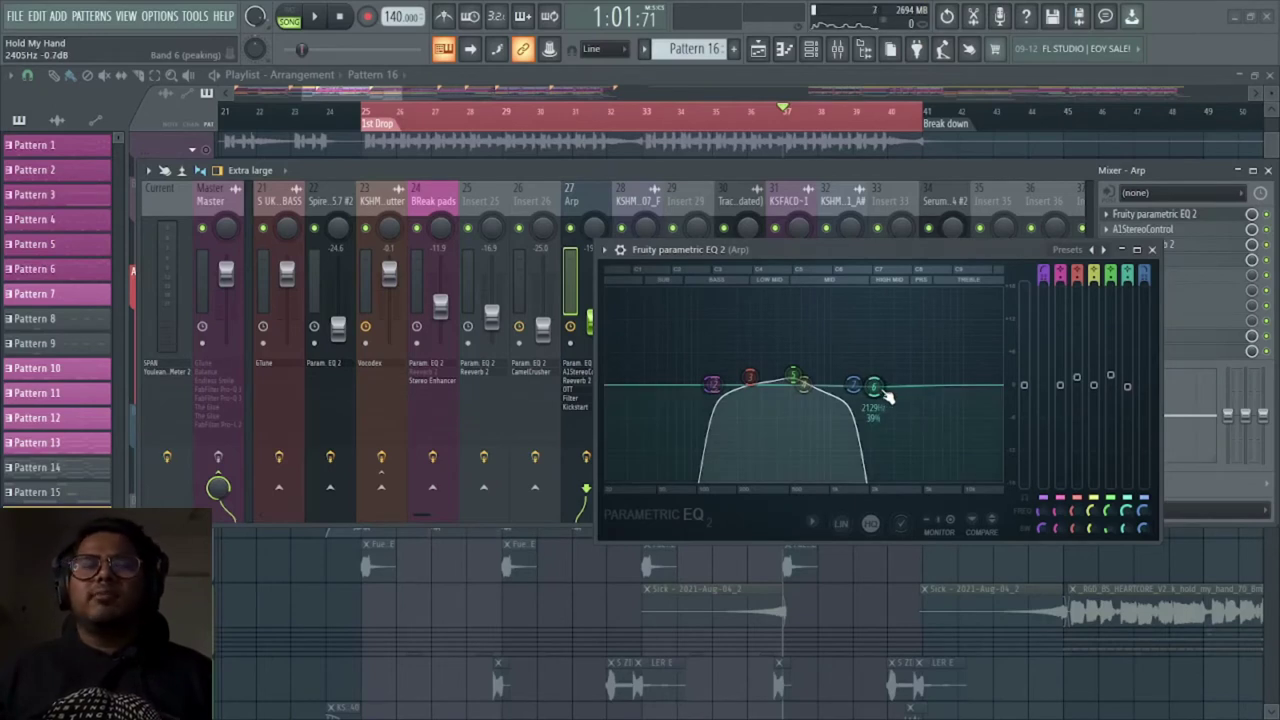
pyautogui.click(1153, 250)
pyautogui.click(1168, 230)
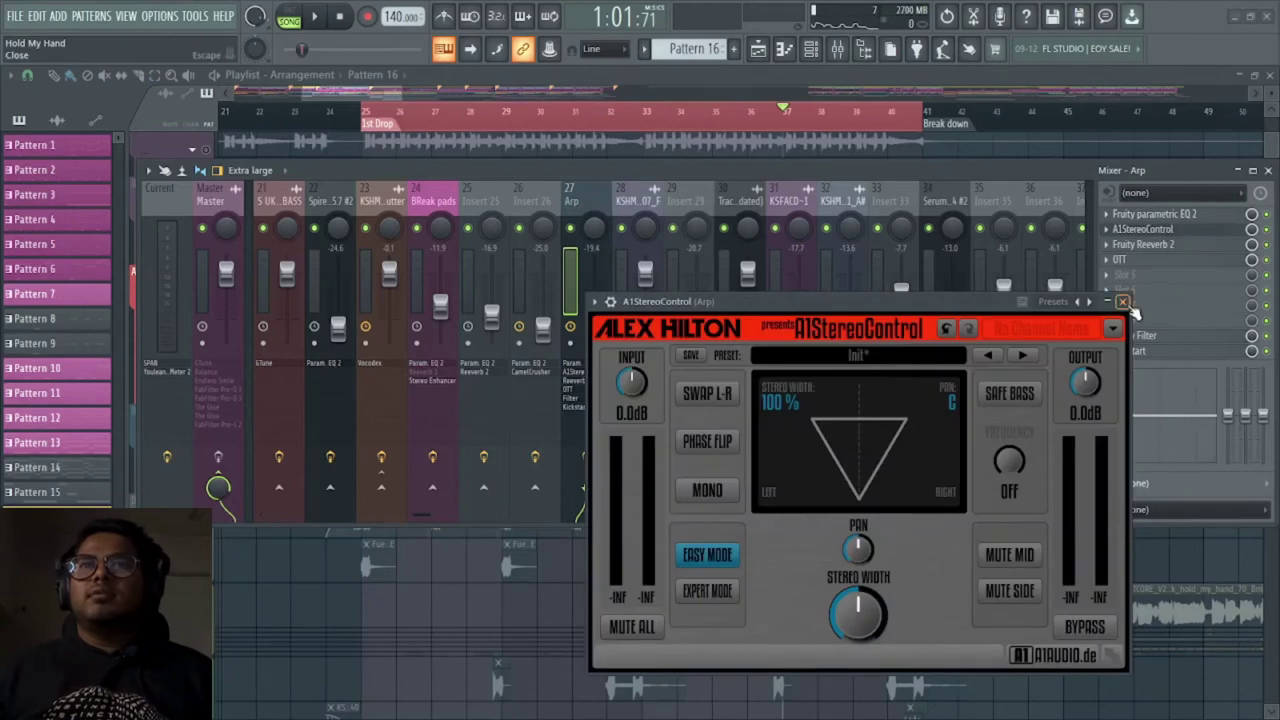
pyautogui.click(1122, 301)
pyautogui.click(1175, 247)
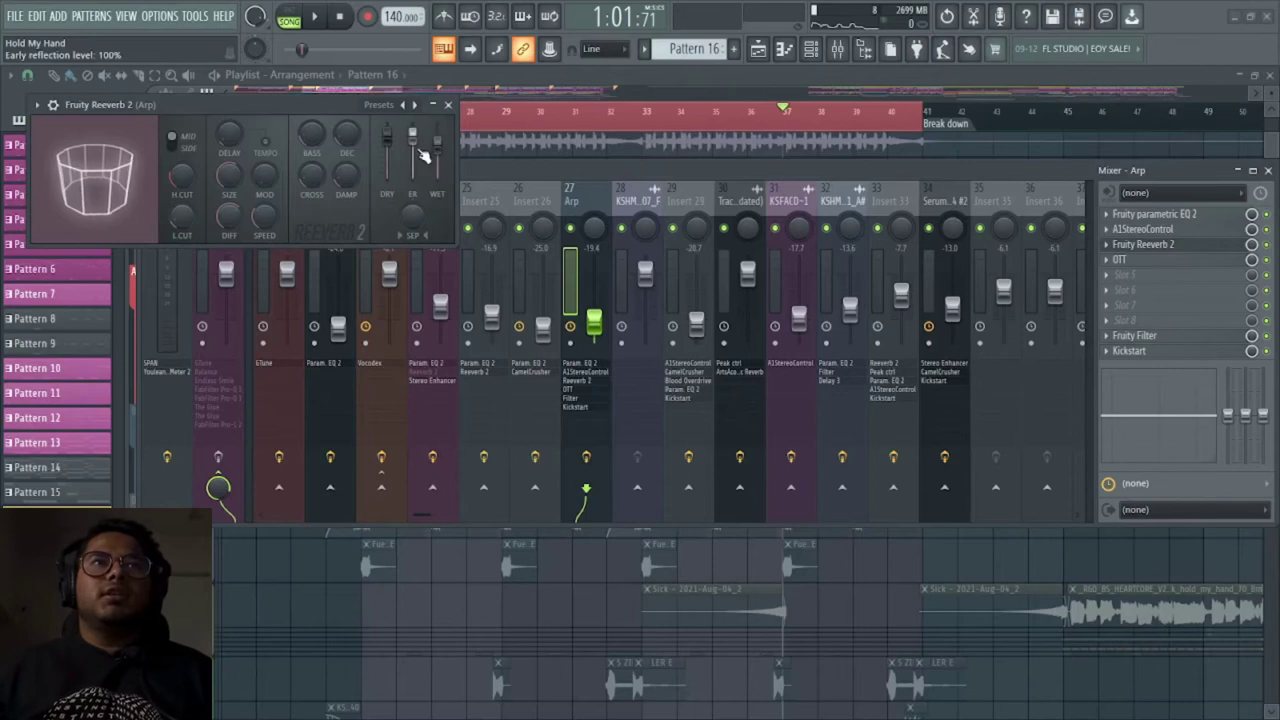
pyautogui.click(447, 104)
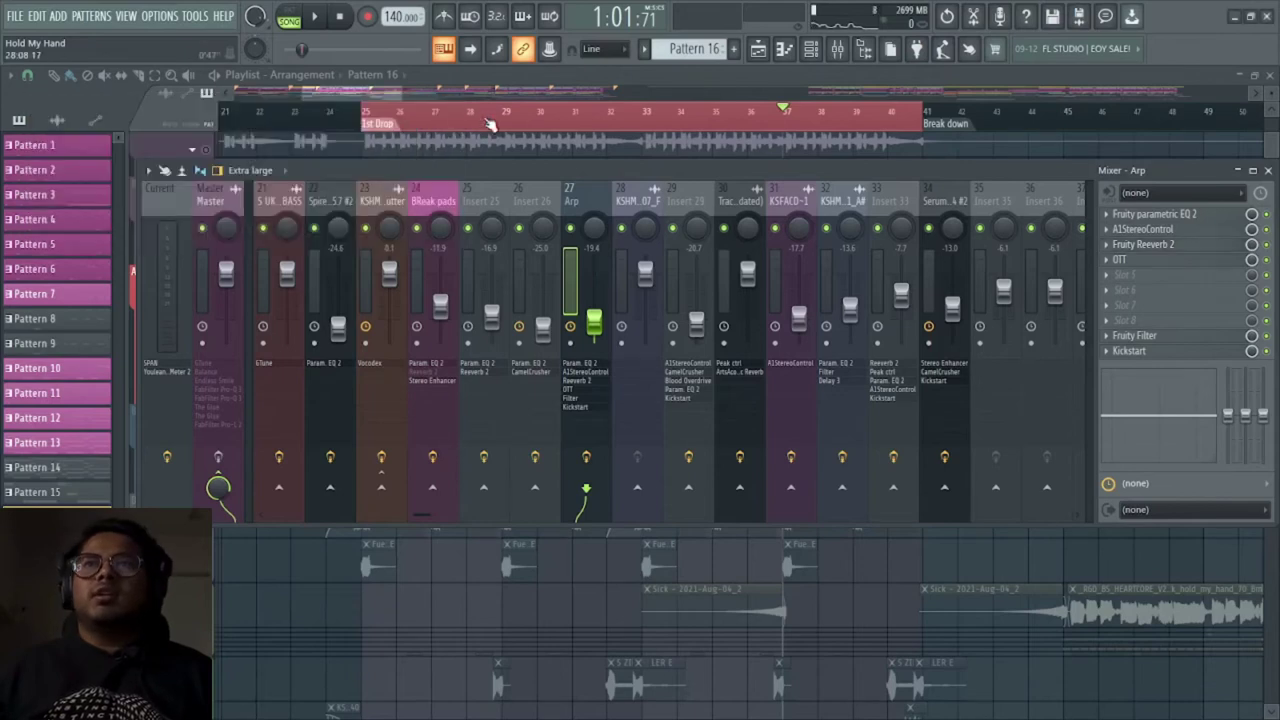
# Inspect the OTT, Fruity Filter and Kickstart effects on the Arp mixer channel
pyautogui.click(1200, 260)
pyautogui.moveTo(242, 140); pyautogui.dragTo(600, 177)
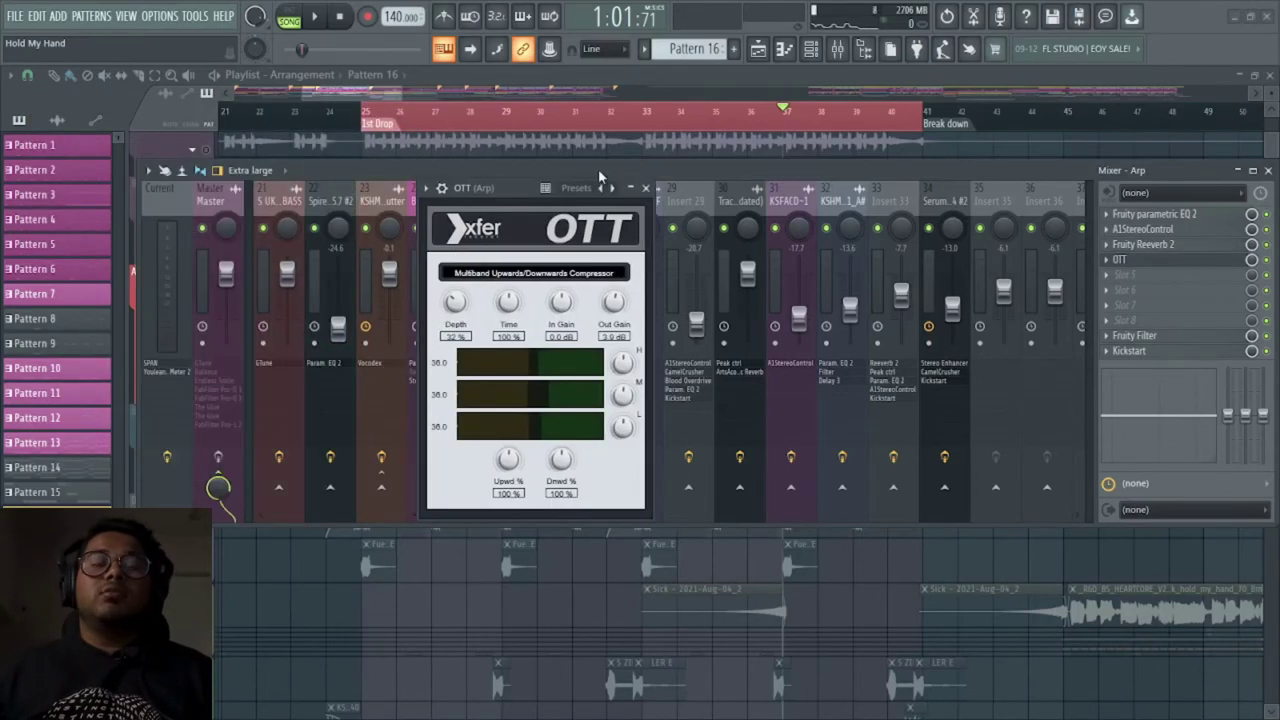
pyautogui.click(645, 189)
pyautogui.click(1135, 335)
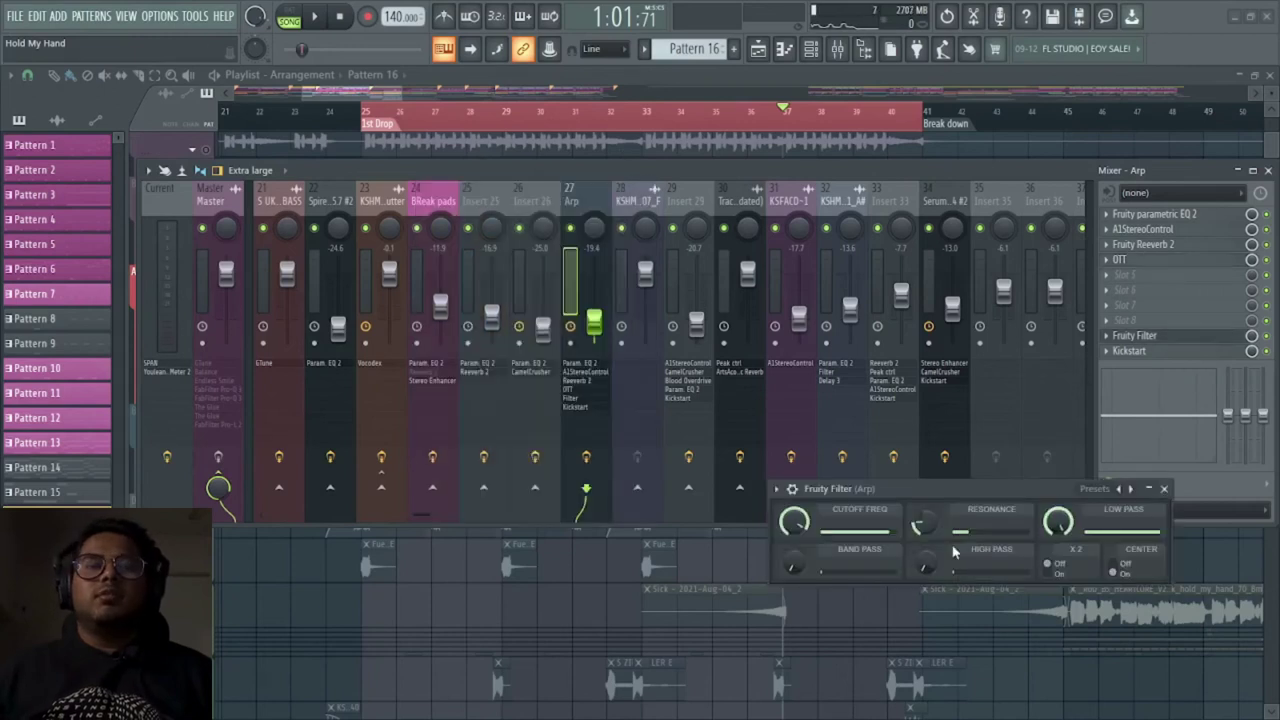
pyautogui.click(1163, 489)
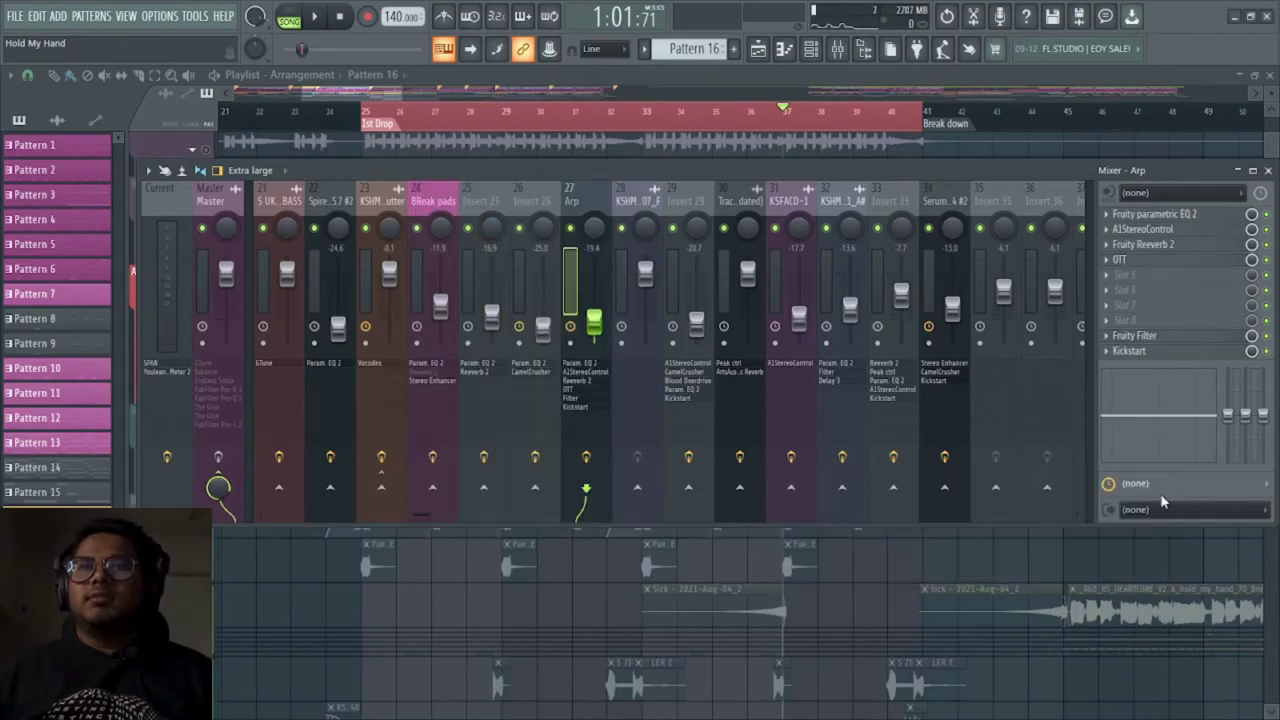
pyautogui.click(1135, 351)
pyautogui.click(1135, 351)
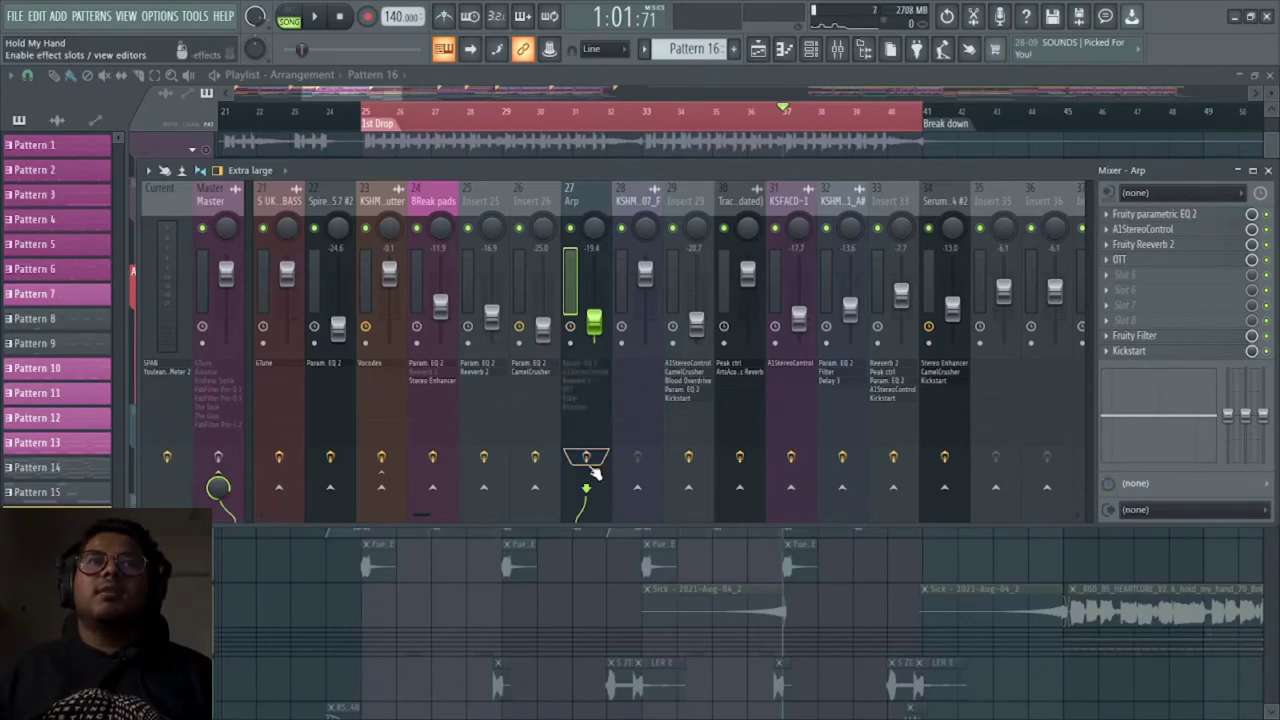
# Compare the Arp channel during playback with its effects bypassed and enabled, and close the mixer
pyautogui.press('space')
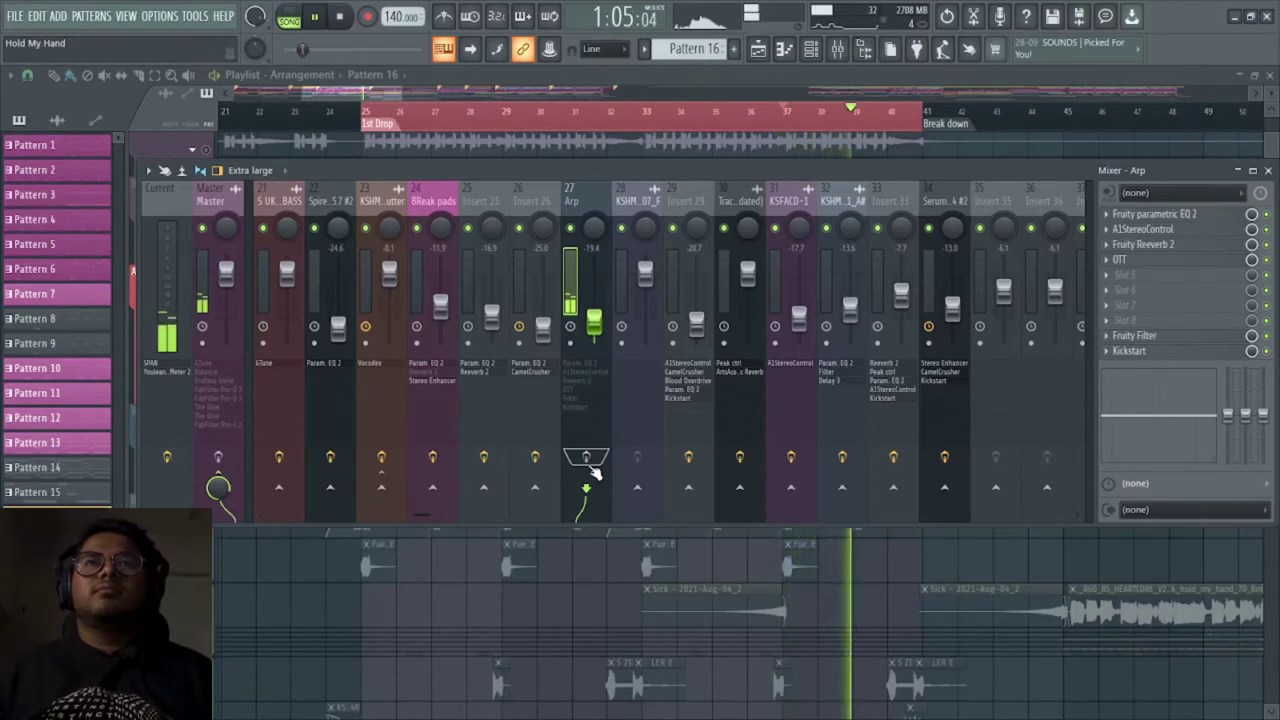
pyautogui.press('space')
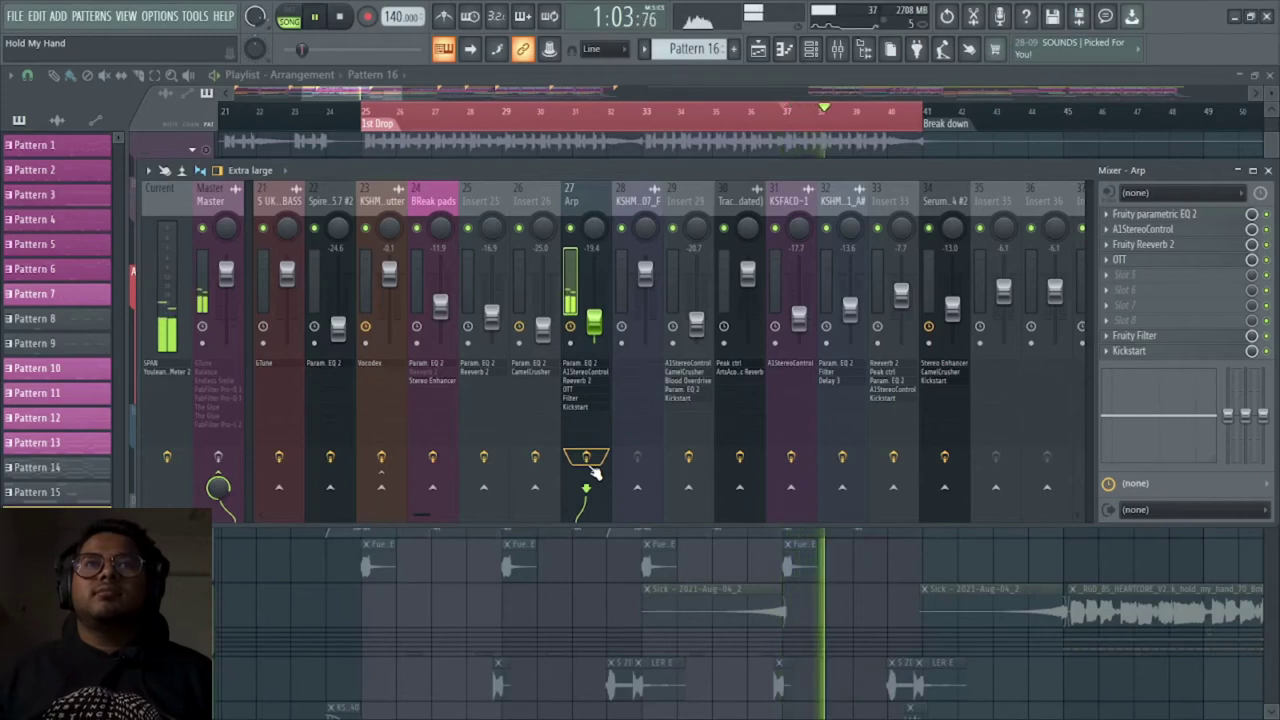
pyautogui.press('space')
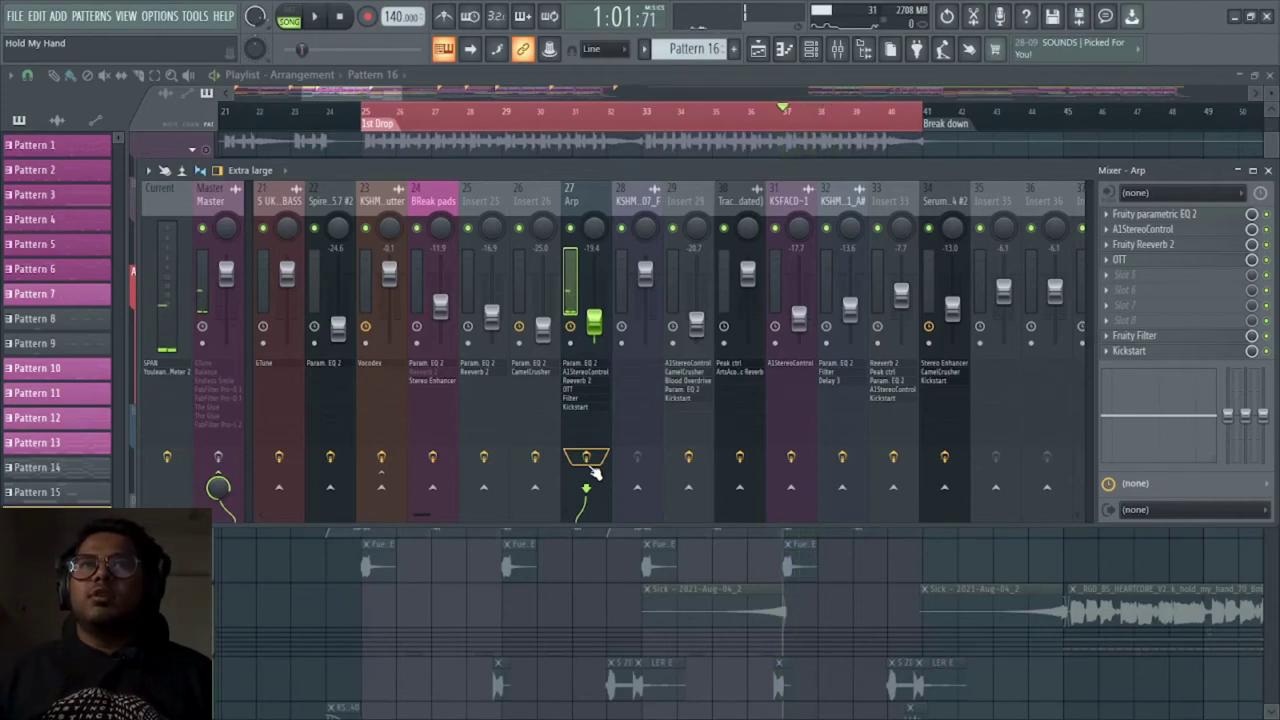
pyautogui.click(838, 49)
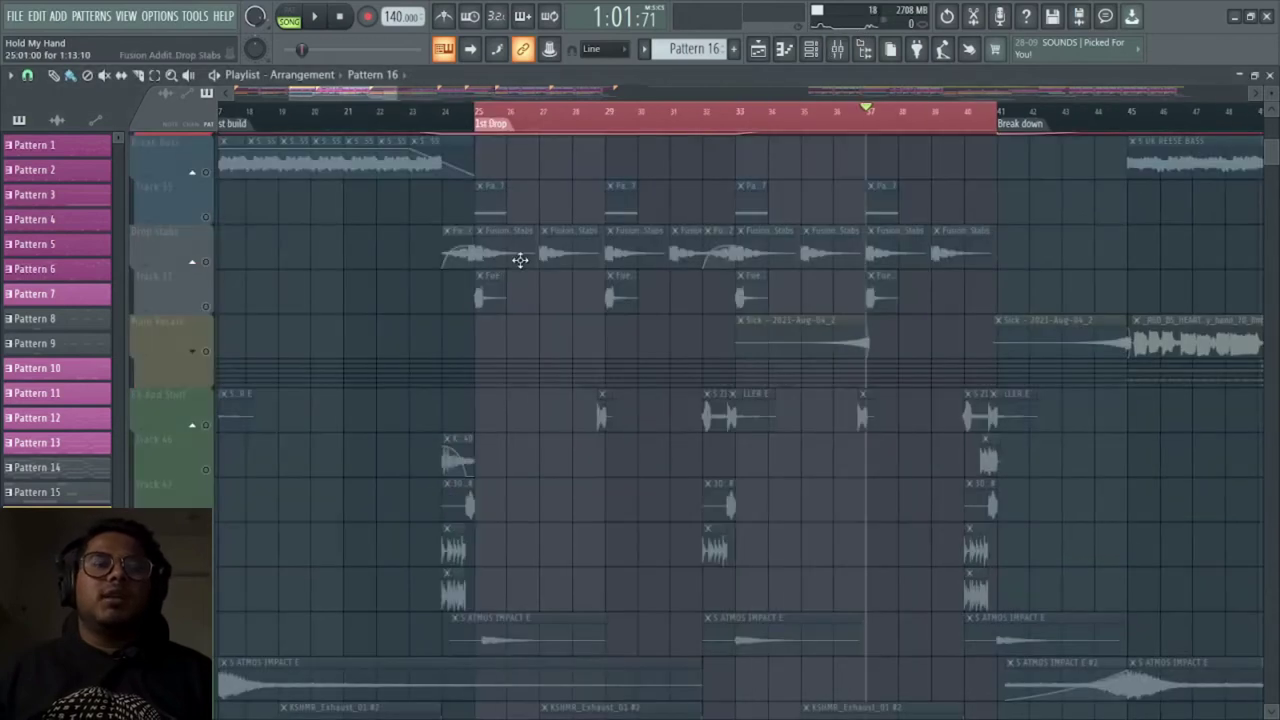
# Unmute Track 35 below the Break Bass track and play it from bar 33
pyautogui.click(206, 218)
pyautogui.click(738, 116)
pyautogui.press('space')
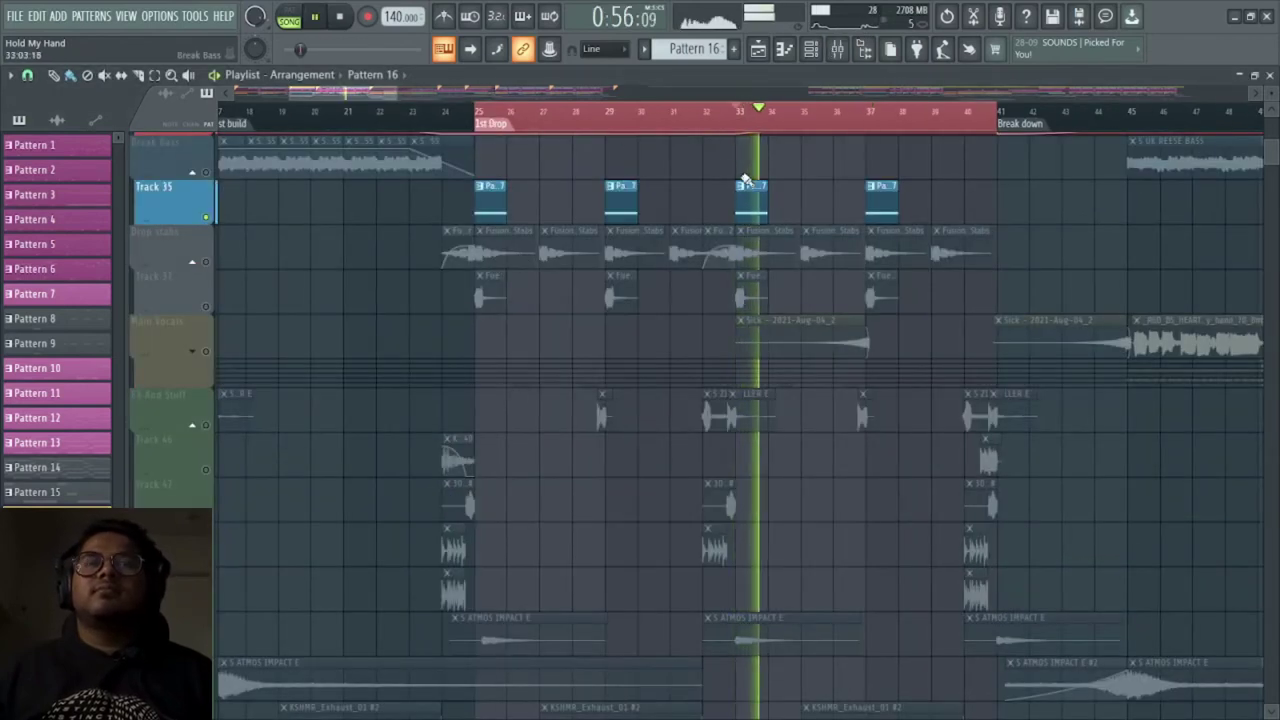
pyautogui.press('space')
# Collapse the Arp track group to hide its automation clips
pyautogui.scroll(2, 166, 252)
pyautogui.scroll(2, 208, 166)
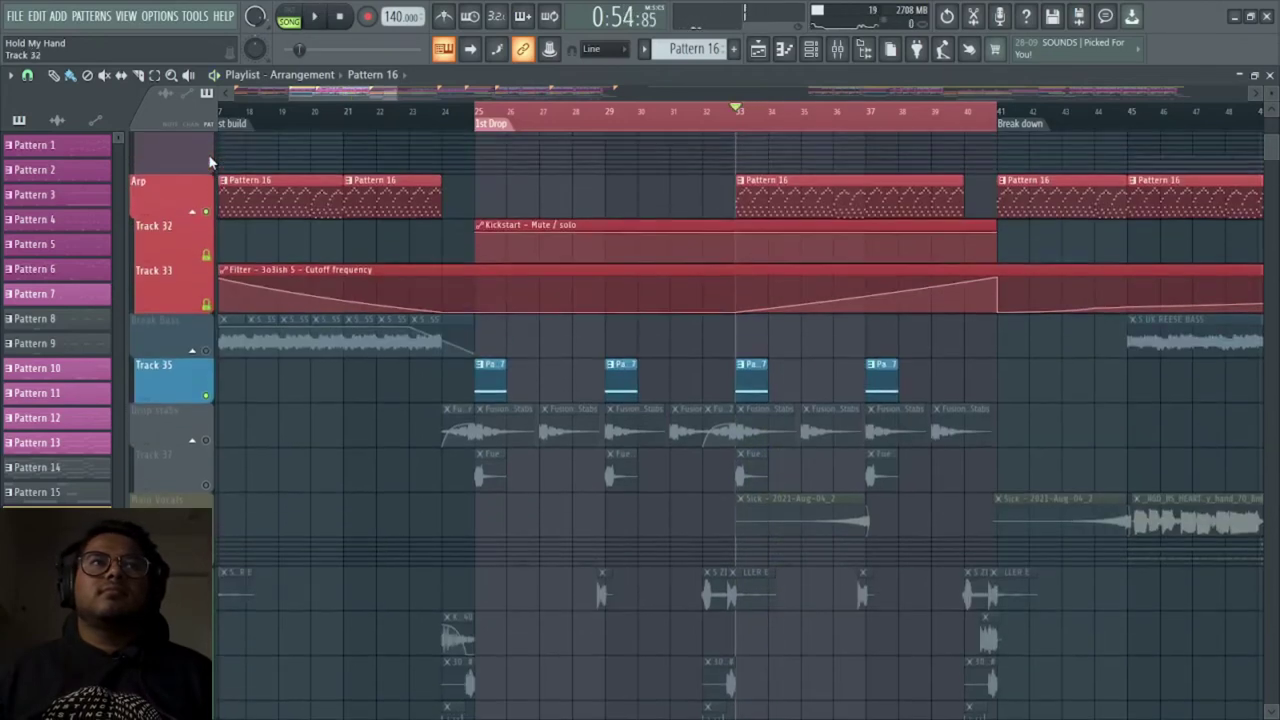
pyautogui.click(192, 216)
pyautogui.scroll(-1, 313, 359)
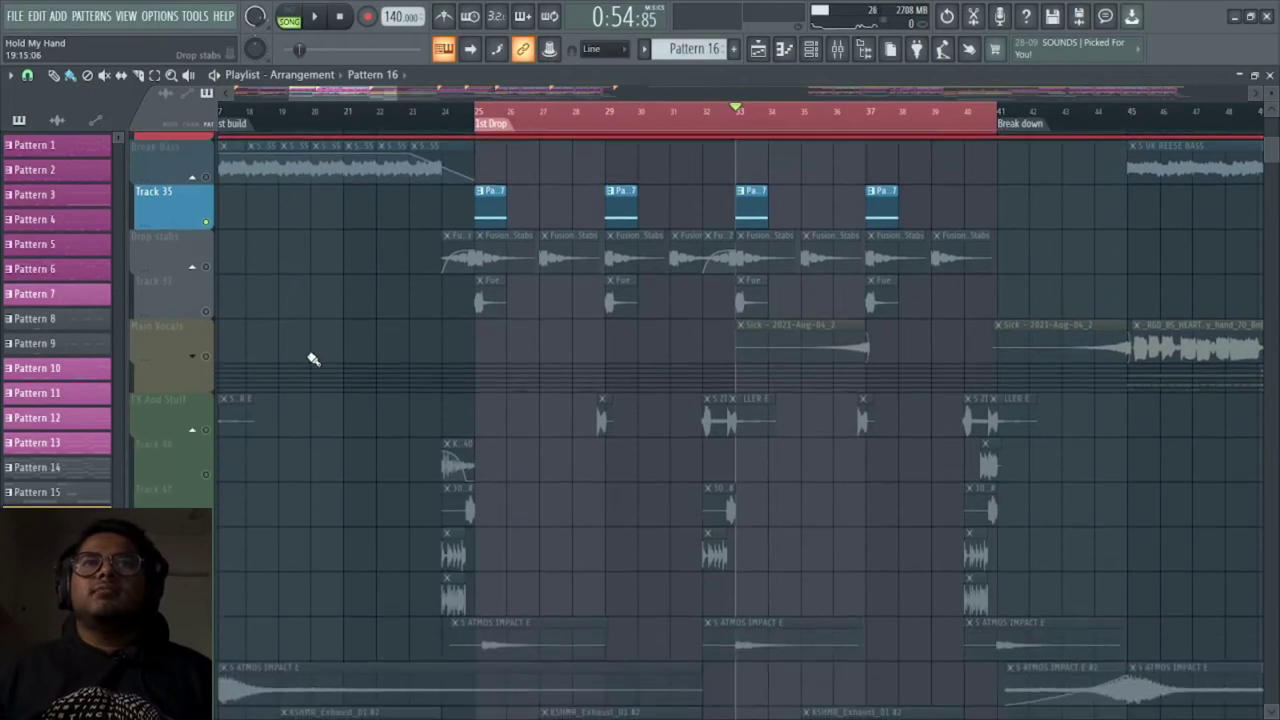
# Solo the Drop stabs track and play it from bar 33
pyautogui.click(215, 268)
pyautogui.rightClick(215, 268)
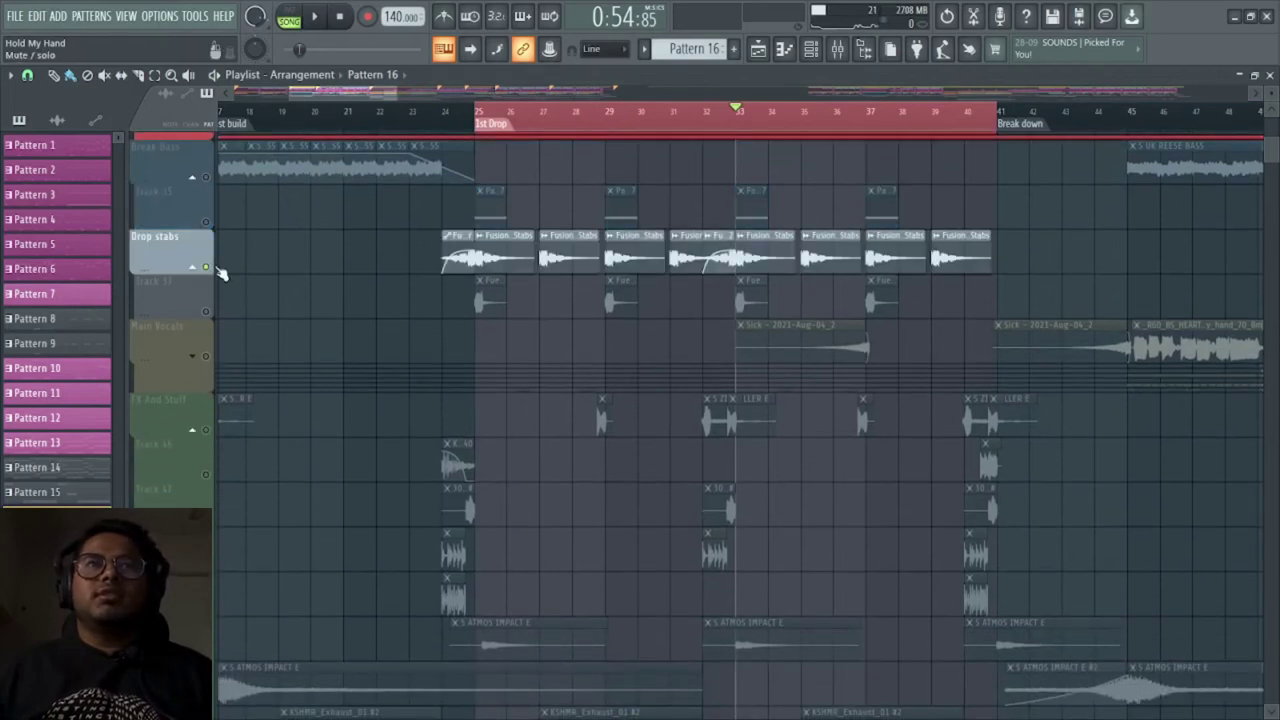
pyautogui.press('space')
pyautogui.press('space')
pyautogui.press('space')
# Solo Track 37 during playback, unmute Drop stabs and Track 35, and play the three layers together from bar 33
pyautogui.rightClick(216, 314)
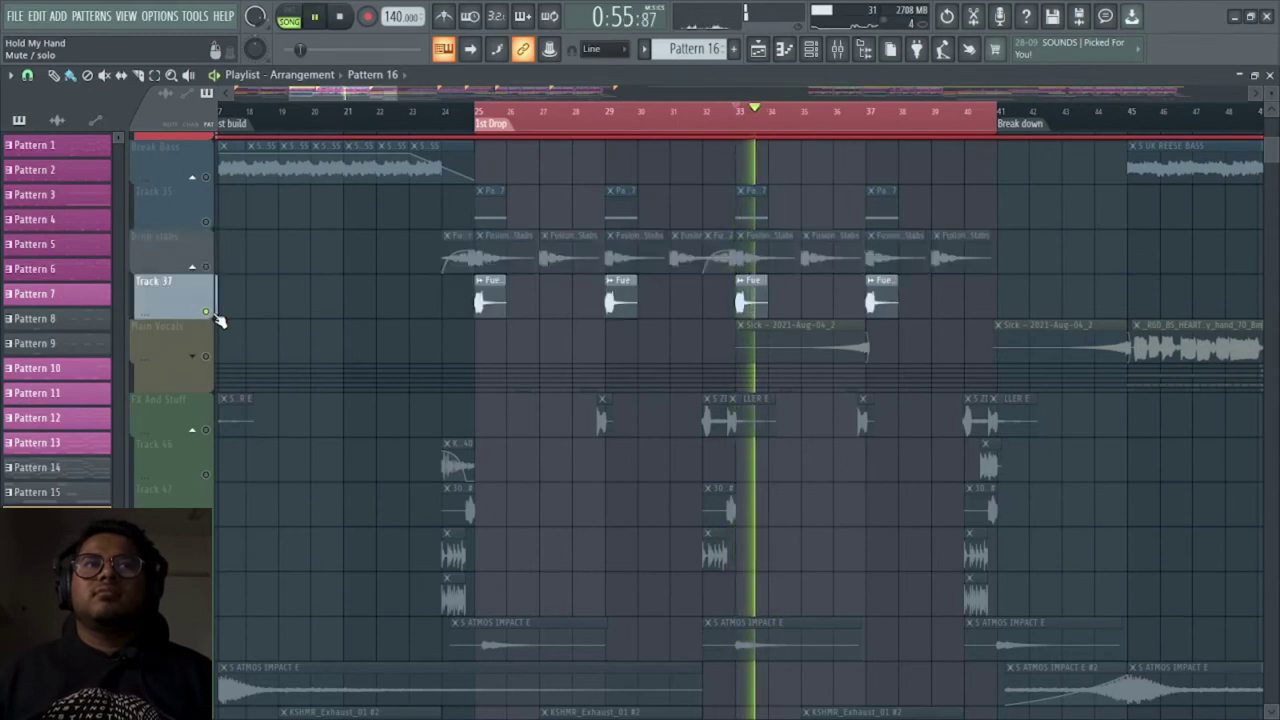
pyautogui.click(208, 266)
pyautogui.click(208, 221)
pyautogui.press('space')
pyautogui.press('space')
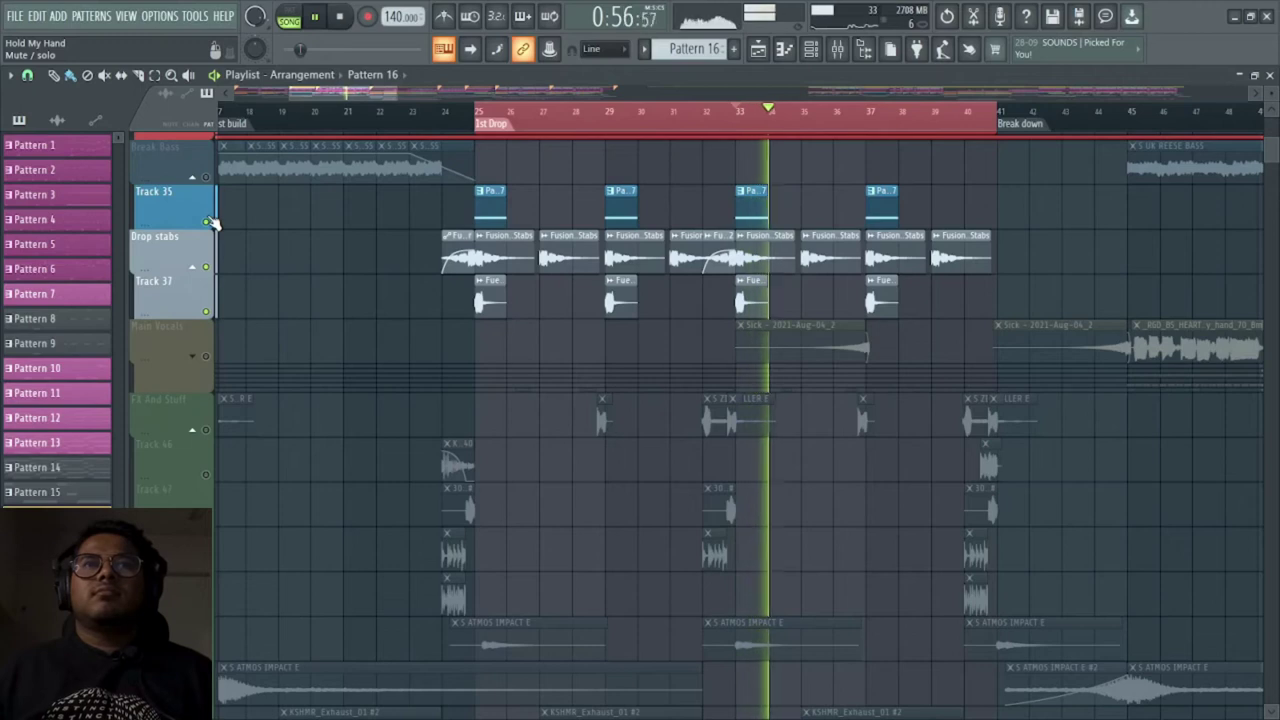
pyautogui.press('space')
# Unmute the Main Vocals track and play the layers from bar 35
pyautogui.click(207, 357)
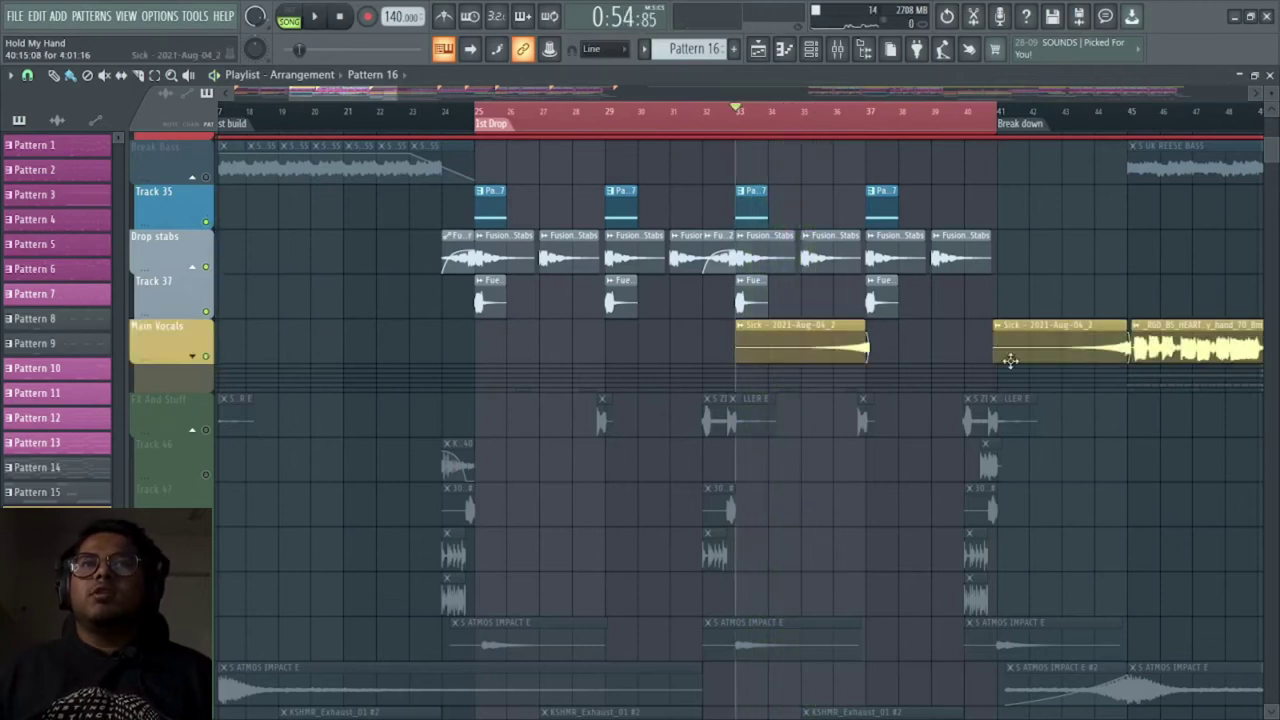
pyautogui.scroll(4, 794, 355)
pyautogui.click(816, 114)
pyautogui.press('space')
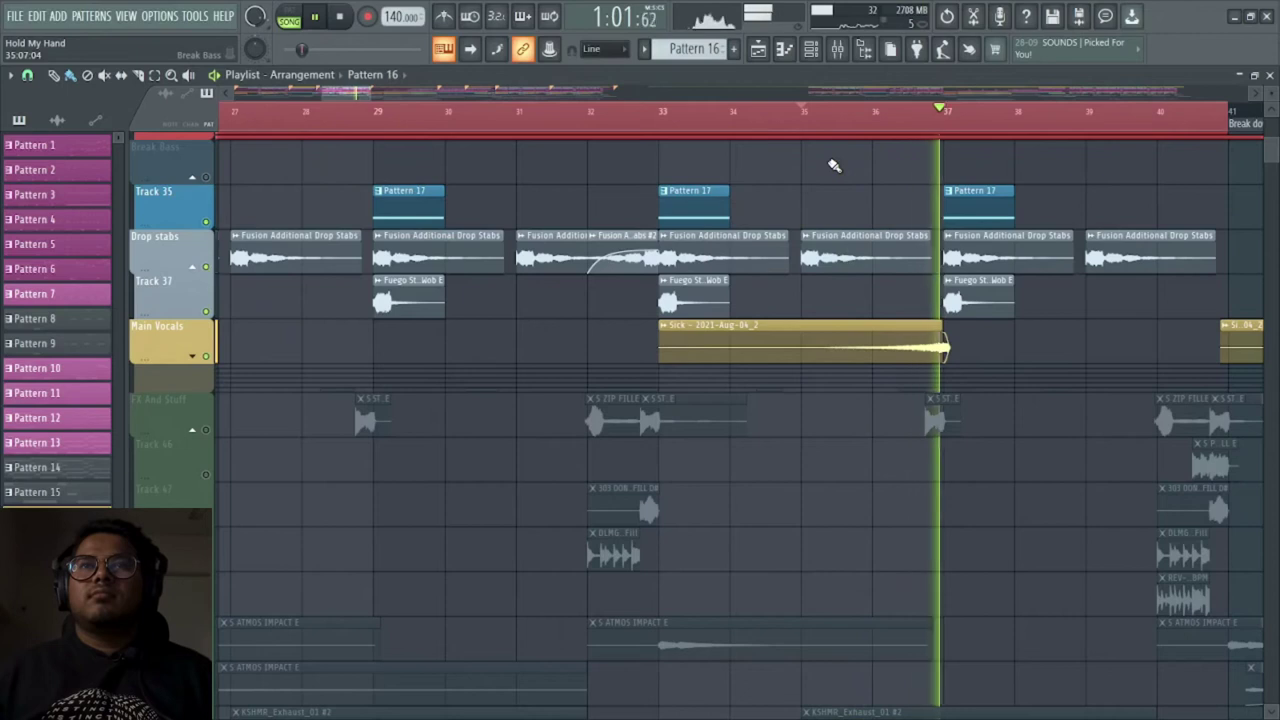
pyautogui.press('space')
# Unmute the Drums track, play the drop layers from bar 33, and unmute the Arp track during playback
pyautogui.scroll(-4, 380, 222)
pyautogui.scroll(4, 382, 221)
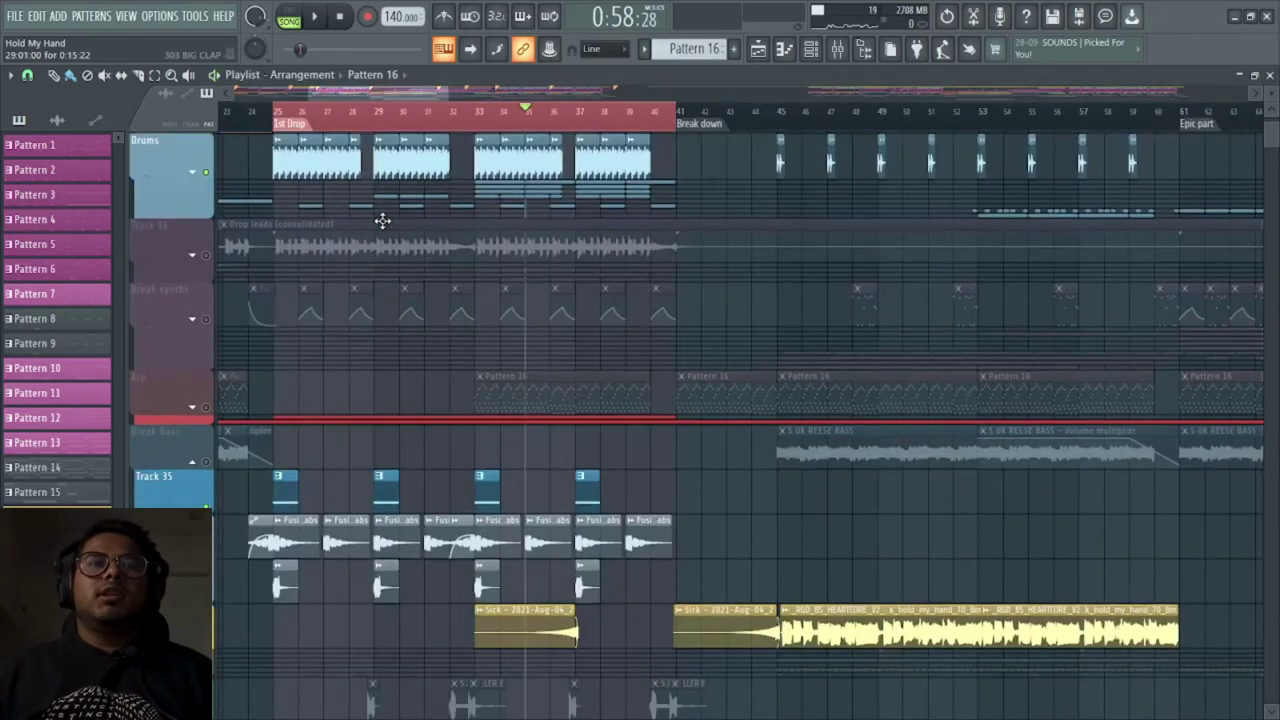
pyautogui.scroll(-3, 286, 271)
pyautogui.scroll(2, 286, 267)
pyautogui.scroll(2, 199, 317)
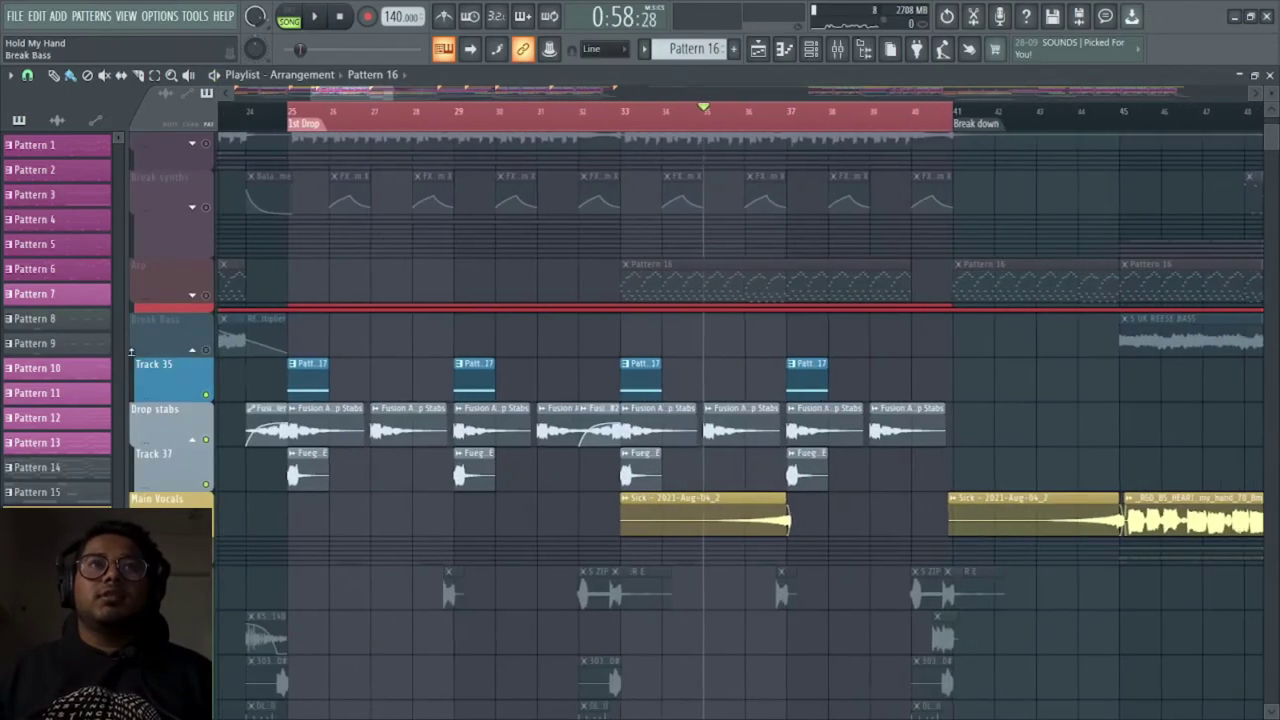
pyautogui.click(632, 138)
pyautogui.press('space')
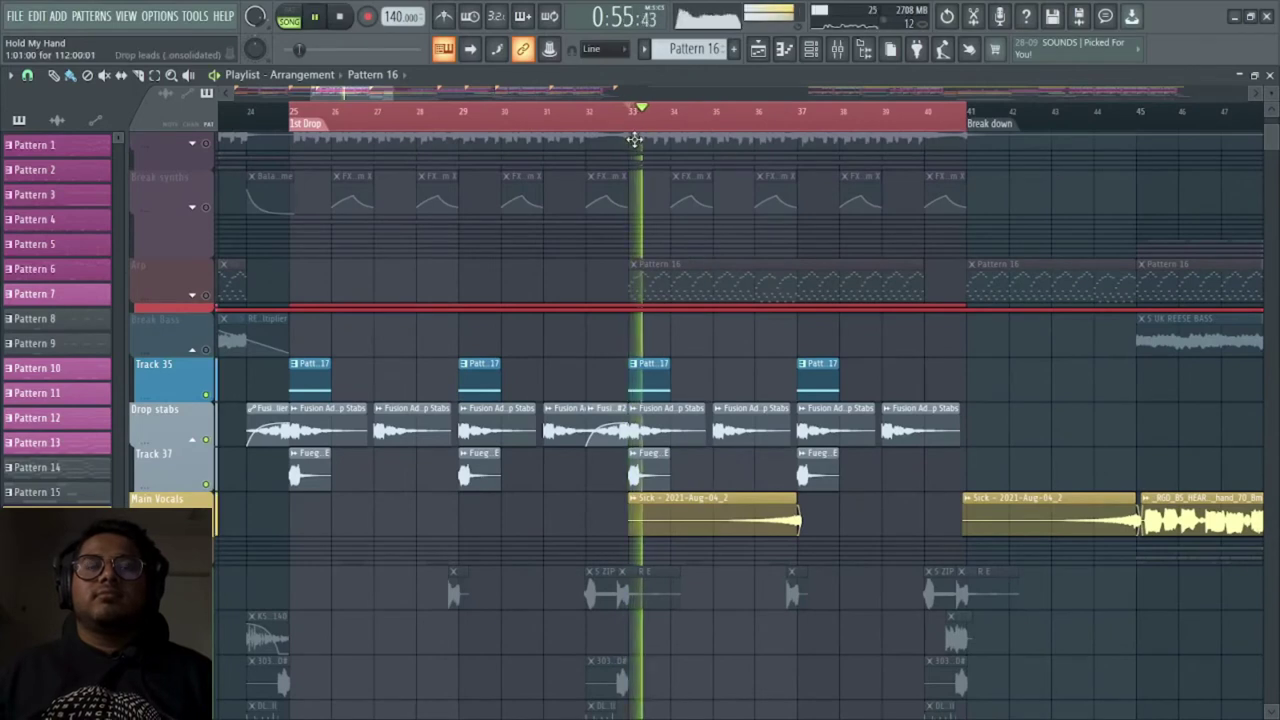
pyautogui.click(208, 297)
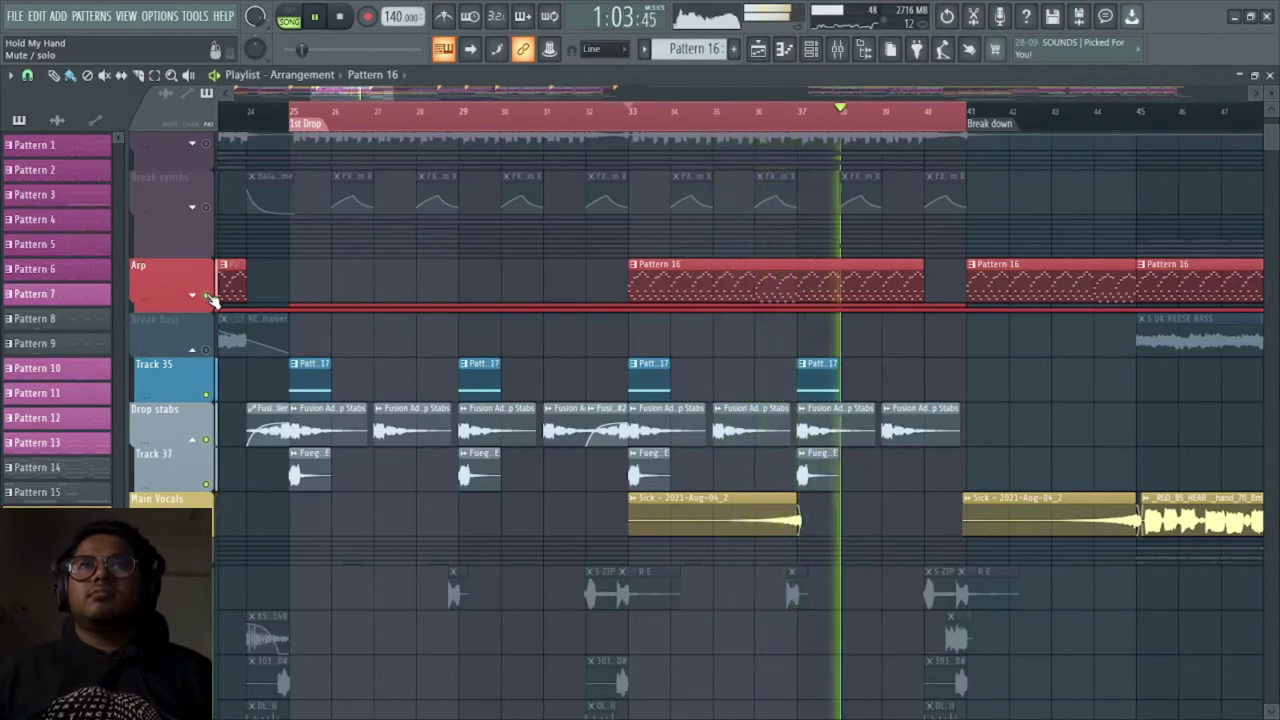
pyautogui.press('space')
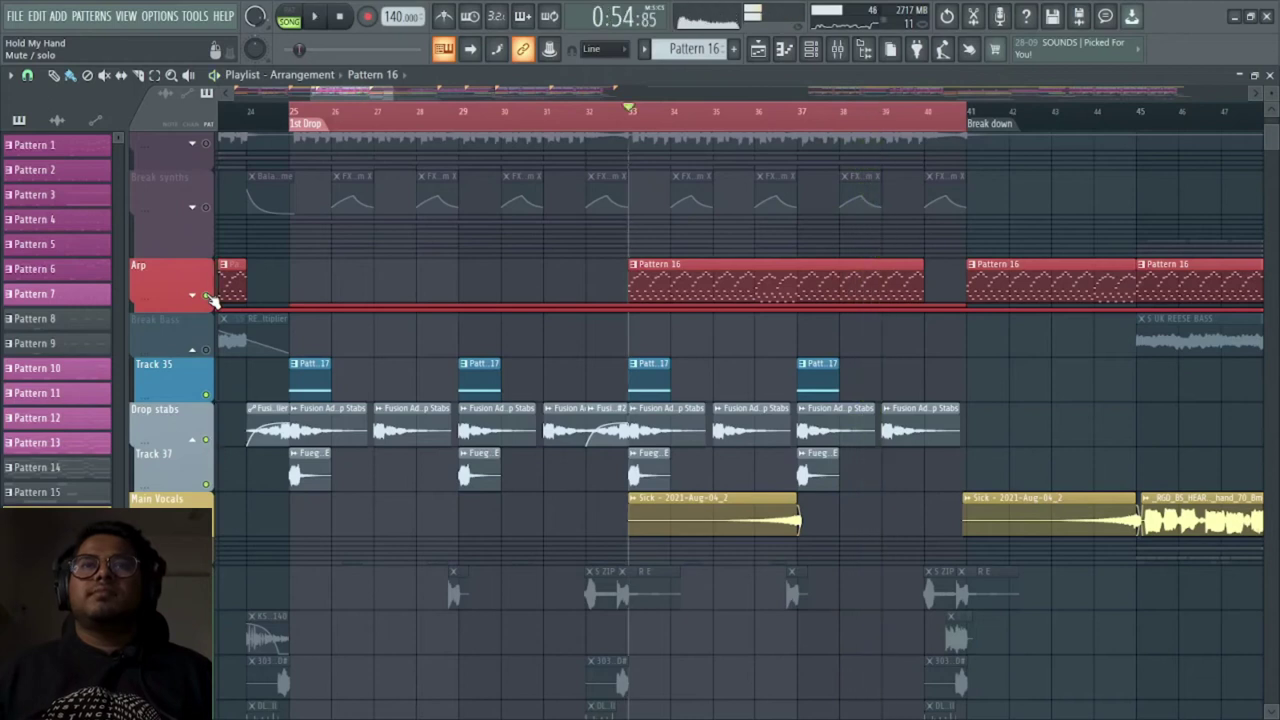
# Select bar 32, unmute the FX And Stuff track and Tracks 46 to 48, and play the fills
pyautogui.scroll(-2, 212, 301)
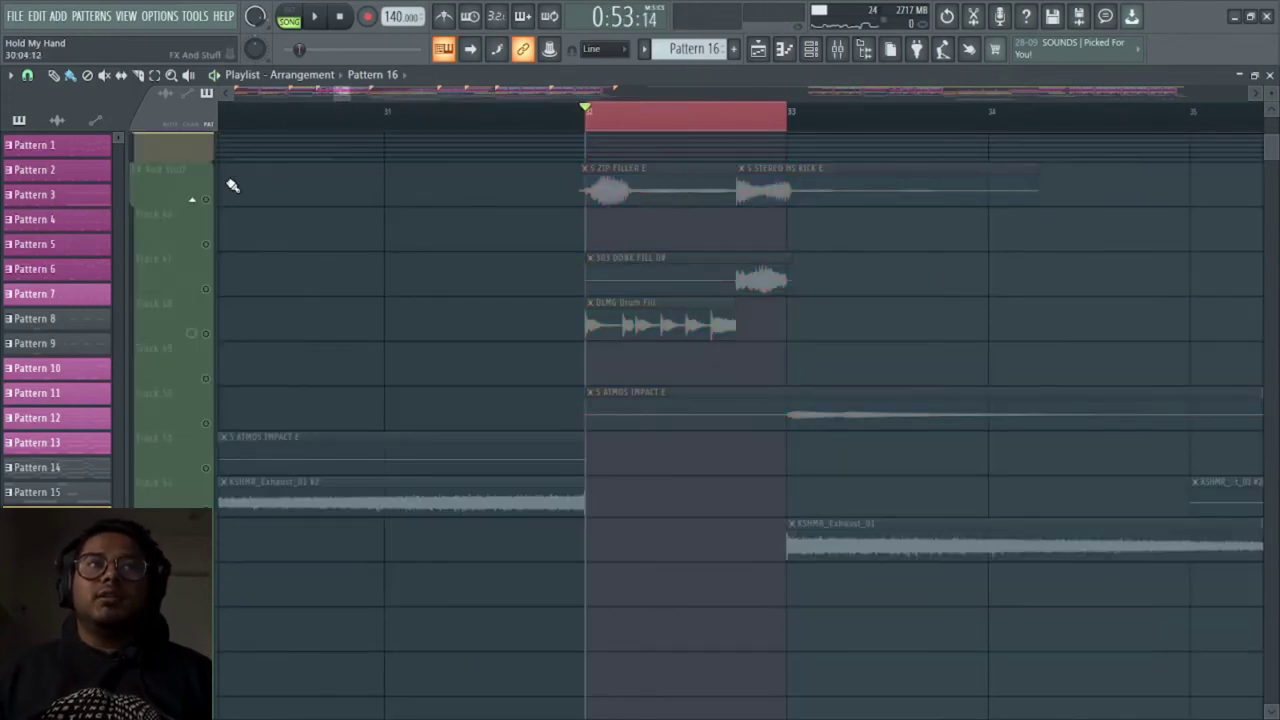
pyautogui.moveTo(207, 201); pyautogui.dragTo(198, 341)
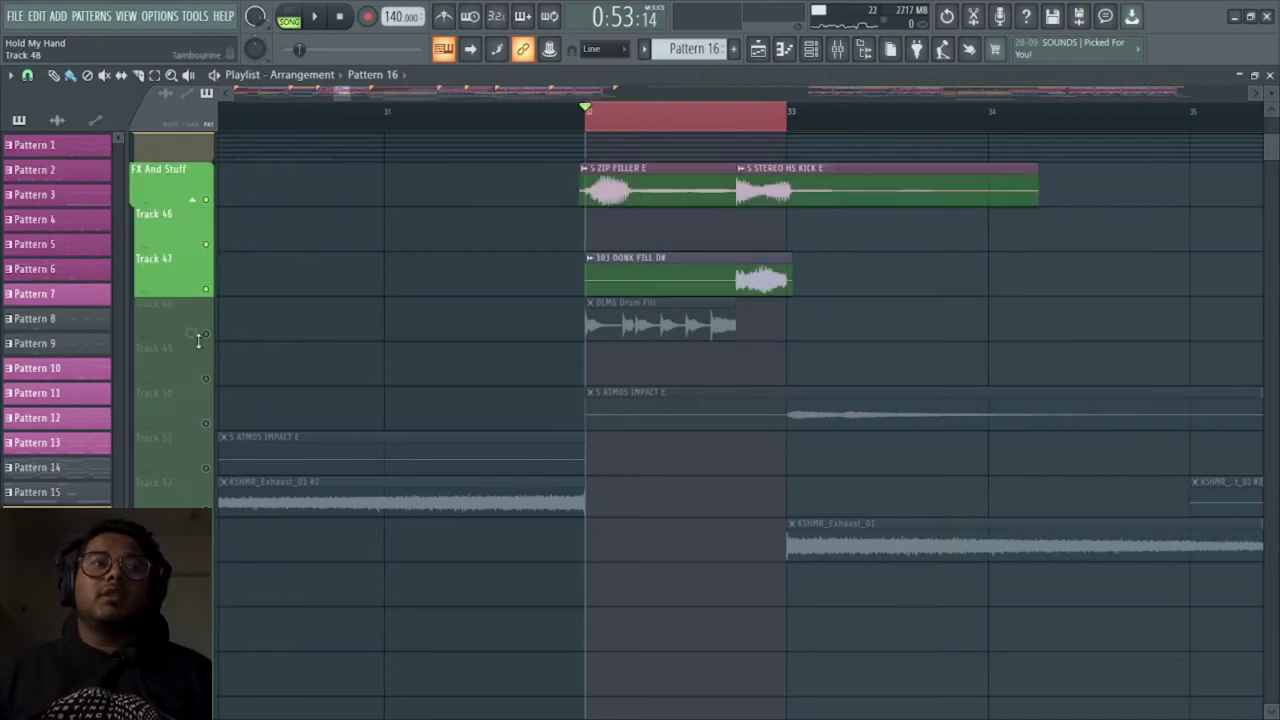
pyautogui.click(209, 337)
pyautogui.press('space')
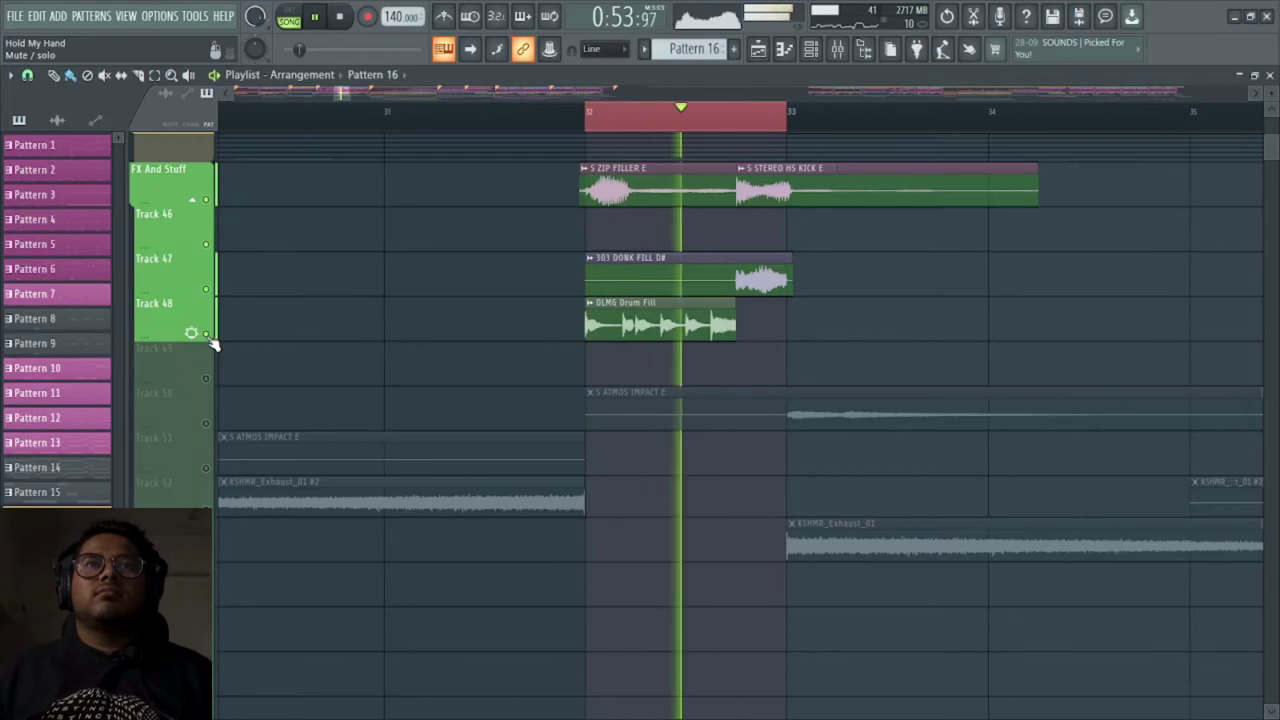
pyautogui.press('space')
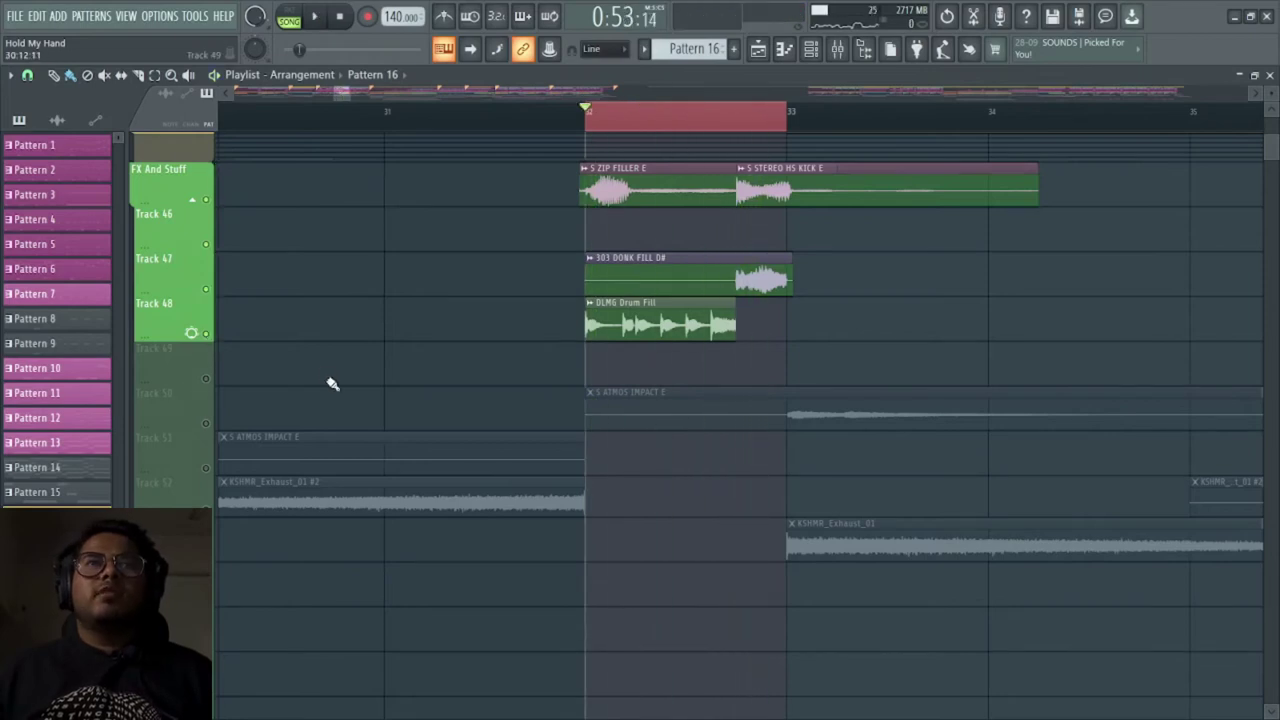
pyautogui.scroll(-3, 332, 384)
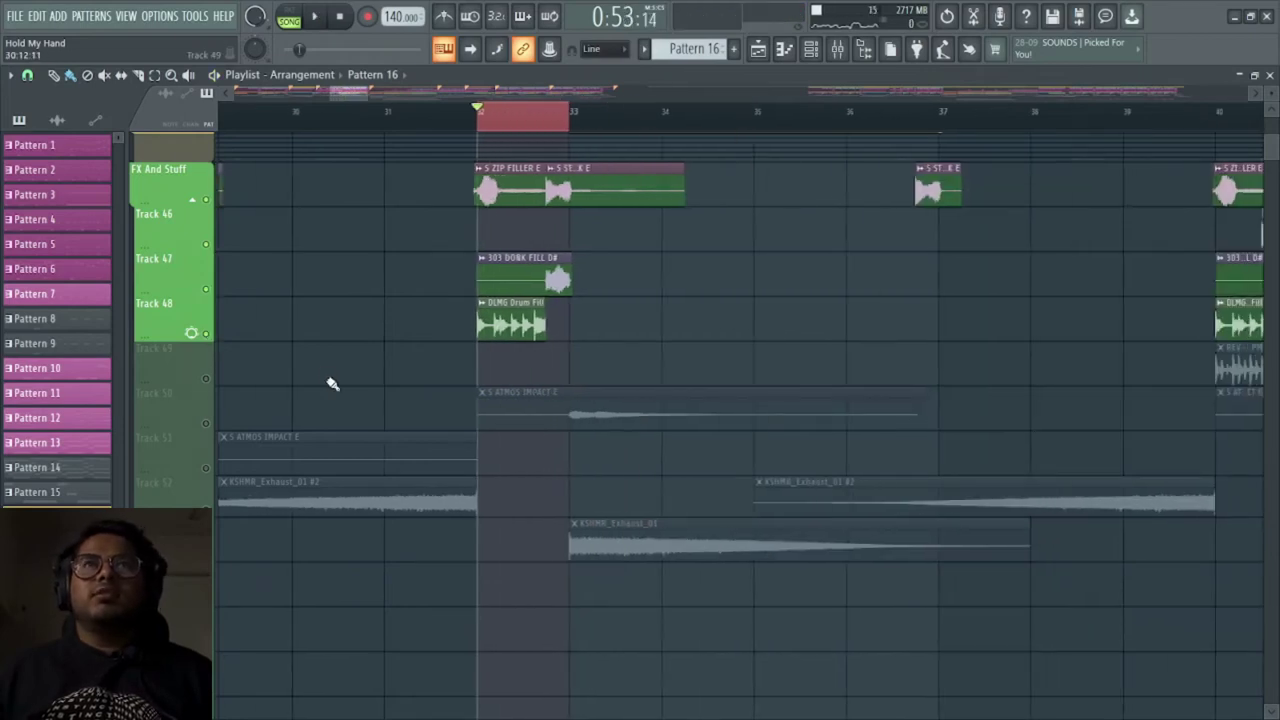
# Unmute Tracks 49 and 50, then solo Track 50 and play the S ATMOS IMPACT E clip around bar 33
pyautogui.scroll(-2, 332, 384)
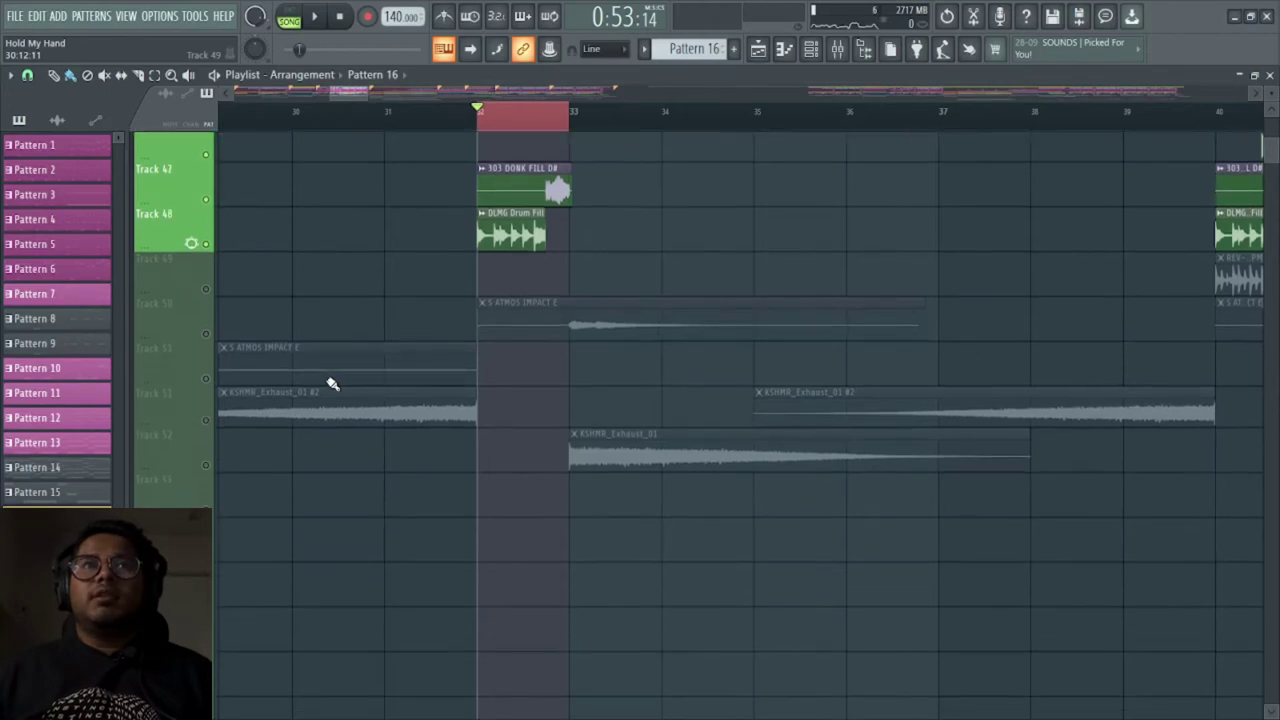
pyautogui.scroll(-3, 332, 384)
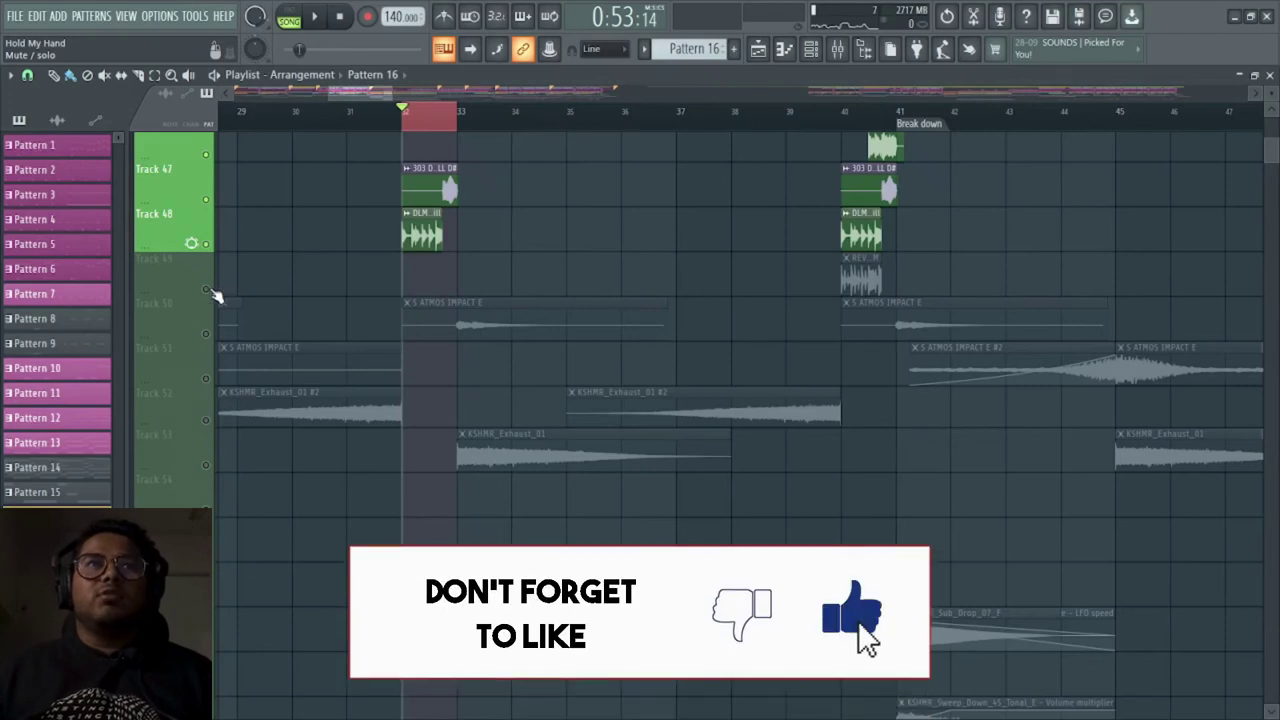
pyautogui.click(209, 290)
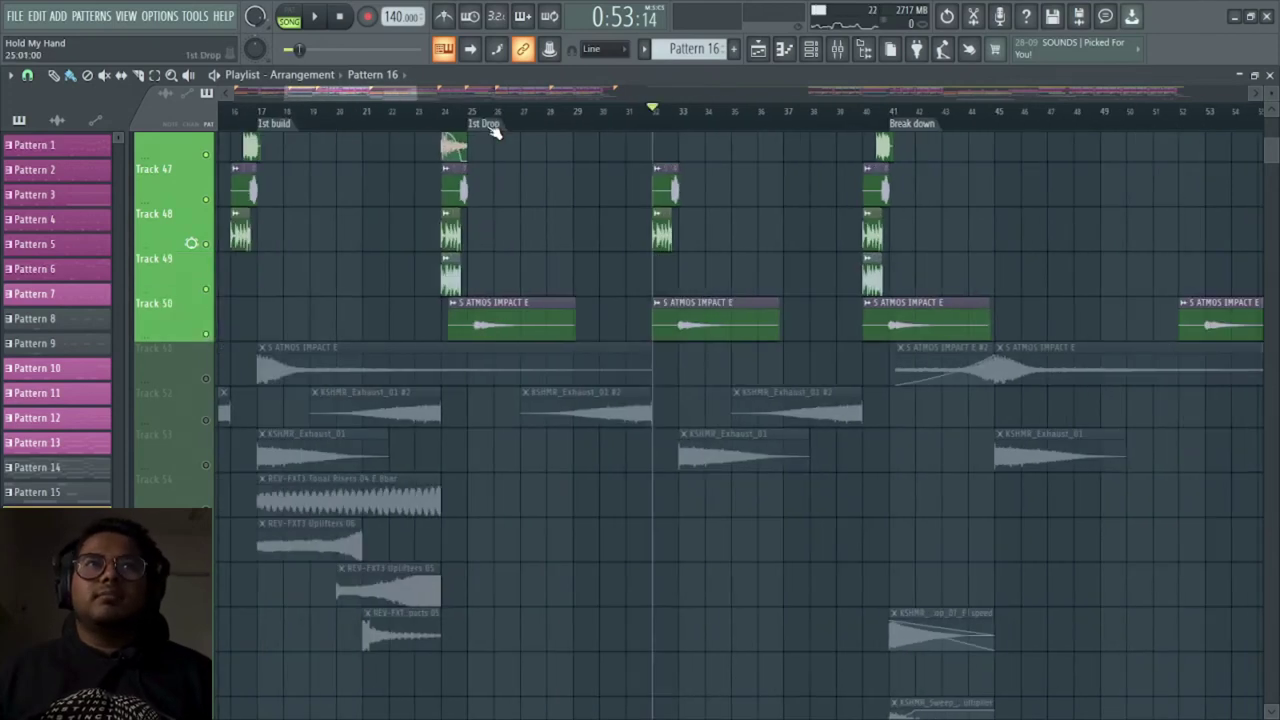
pyautogui.scroll(3, 652, 134)
pyautogui.rightClick(207, 335)
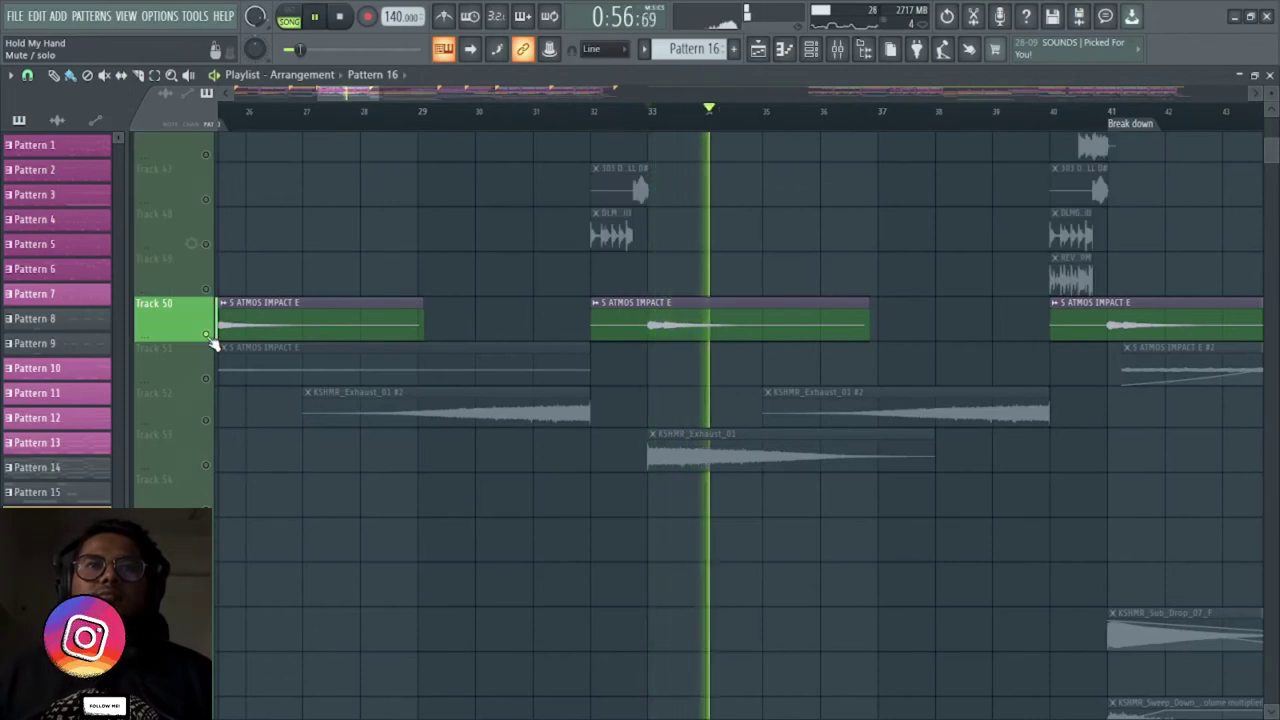
pyautogui.press('space')
# Unmute Track 53, play its KSHMR_Exhaust_01 clip with the impact from bar 33, and stop at bar 38
pyautogui.click(207, 466)
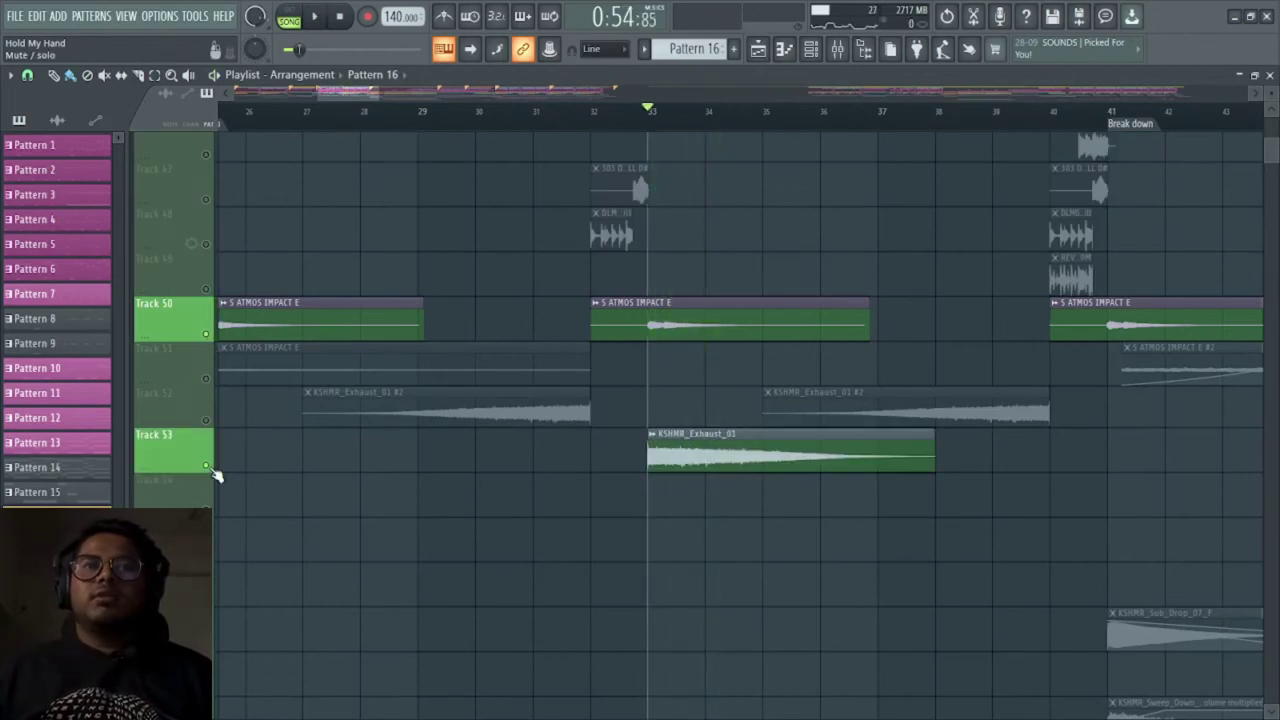
pyautogui.press('space')
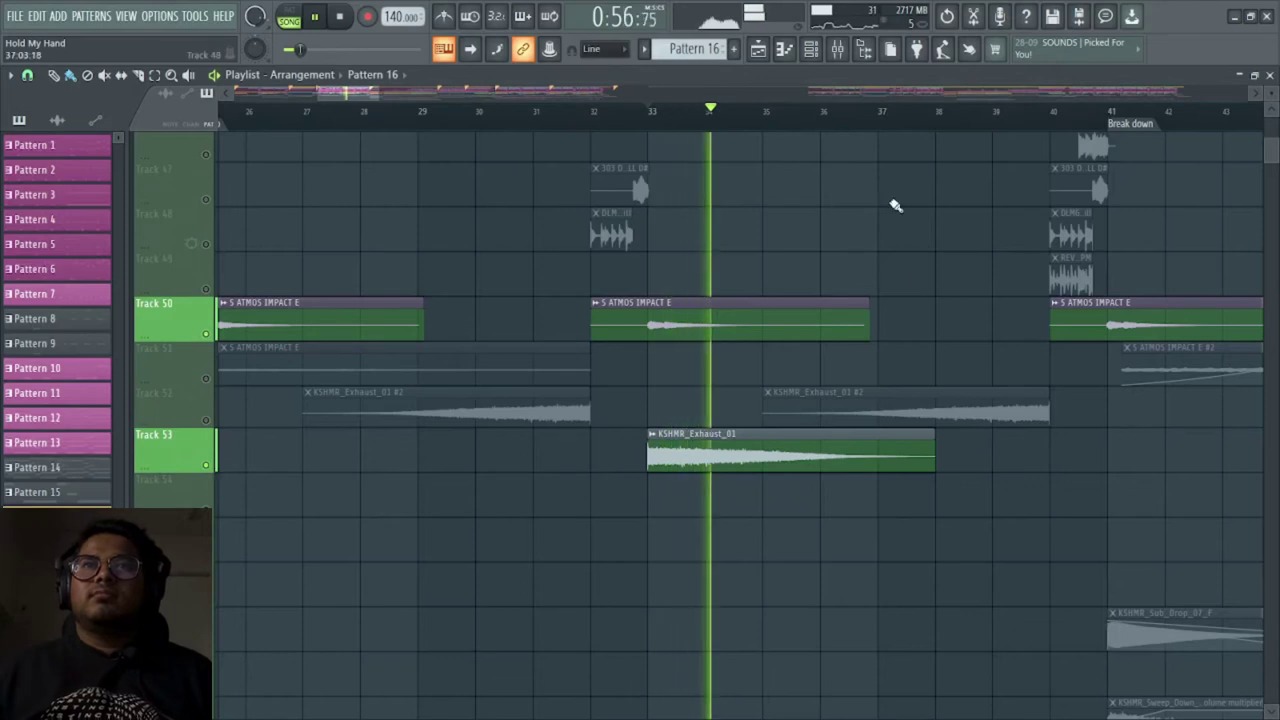
pyautogui.click(944, 124)
pyautogui.press('space')
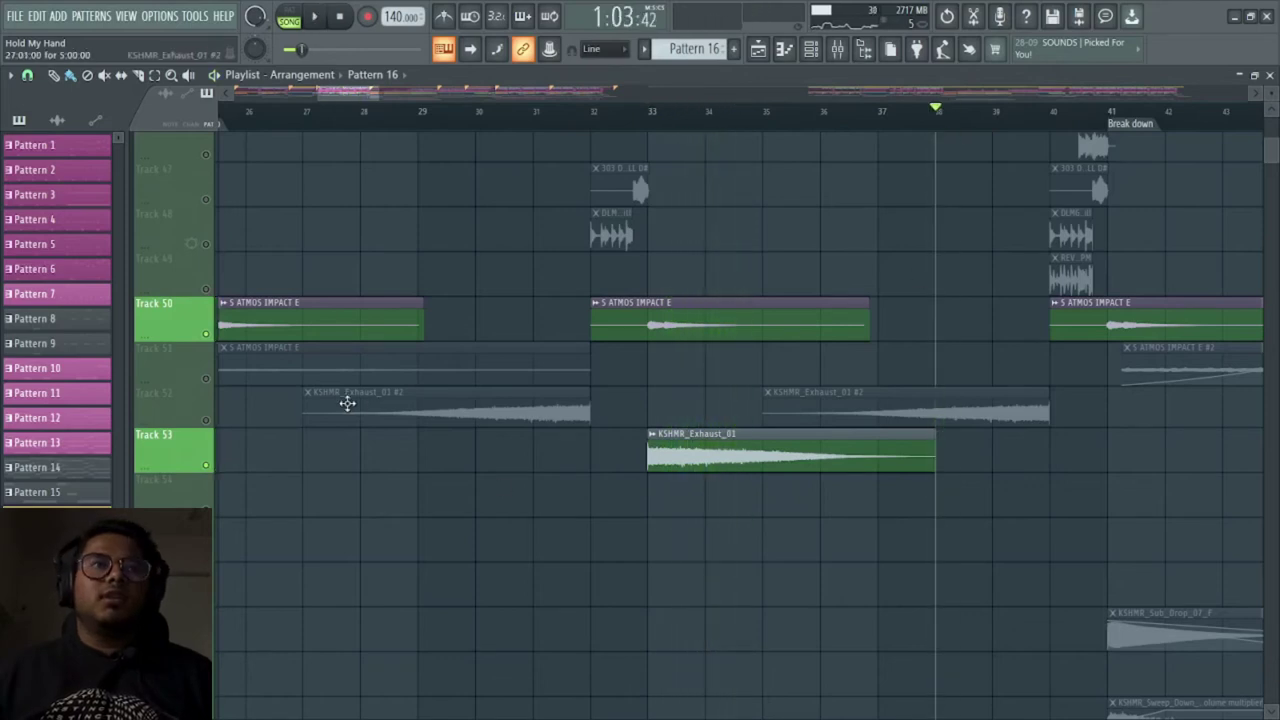
# Unmute Track 52 and play the KSHMR_Exhaust_01 #2 riser from bar 38 to bar 40
pyautogui.click(215, 421)
pyautogui.press('space')
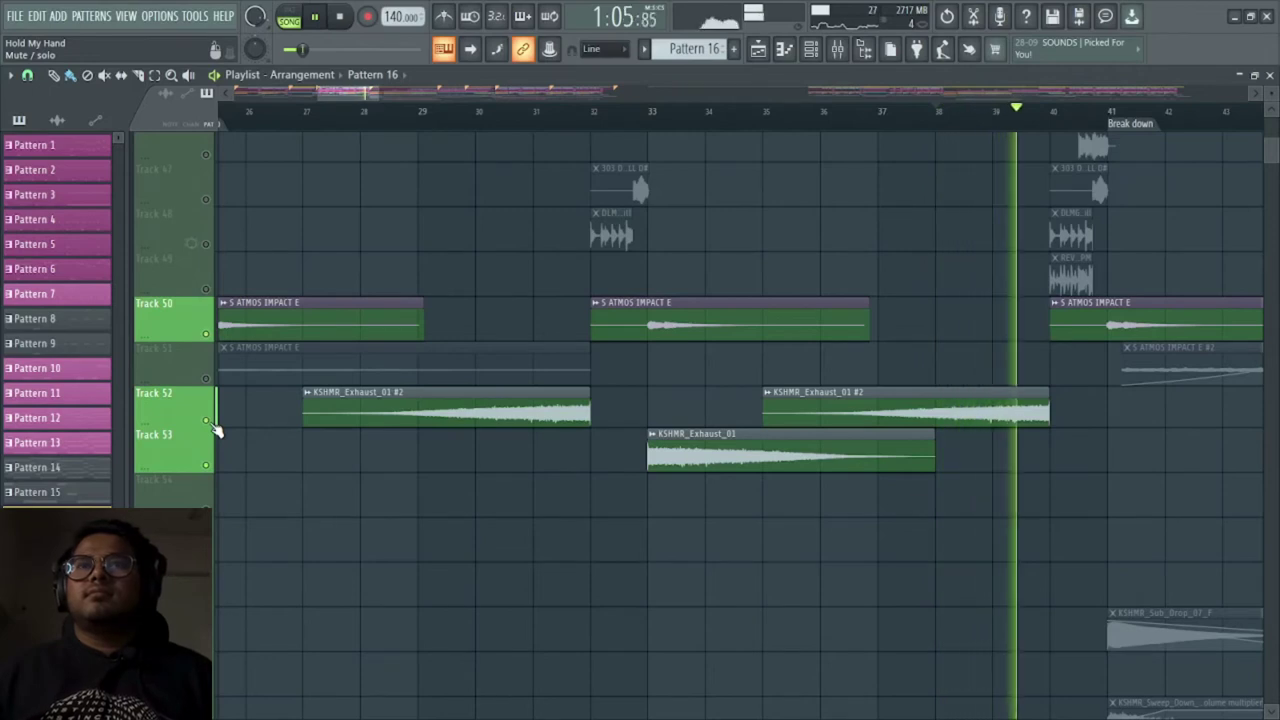
pyautogui.press('space')
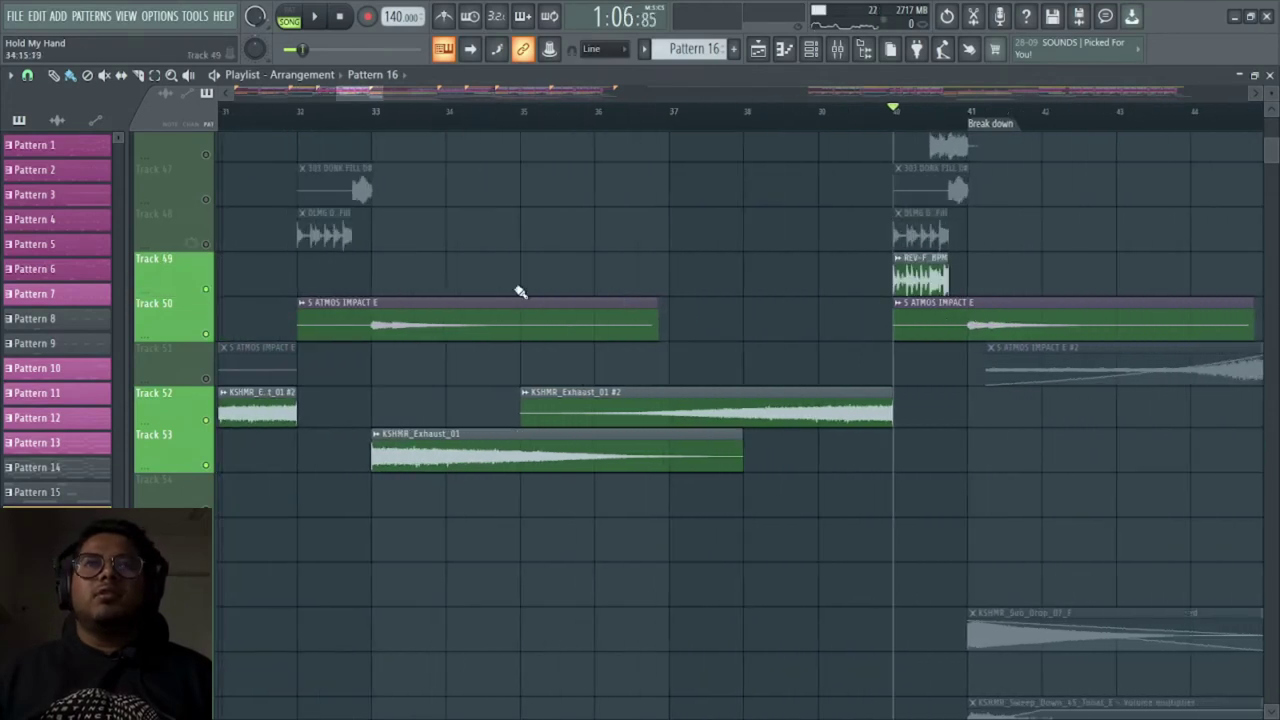
# Unmute FX And Stuff and Tracks 46 to 49, select bar 40, and play the fills before the Break down
pyautogui.scroll(3, 988, 236)
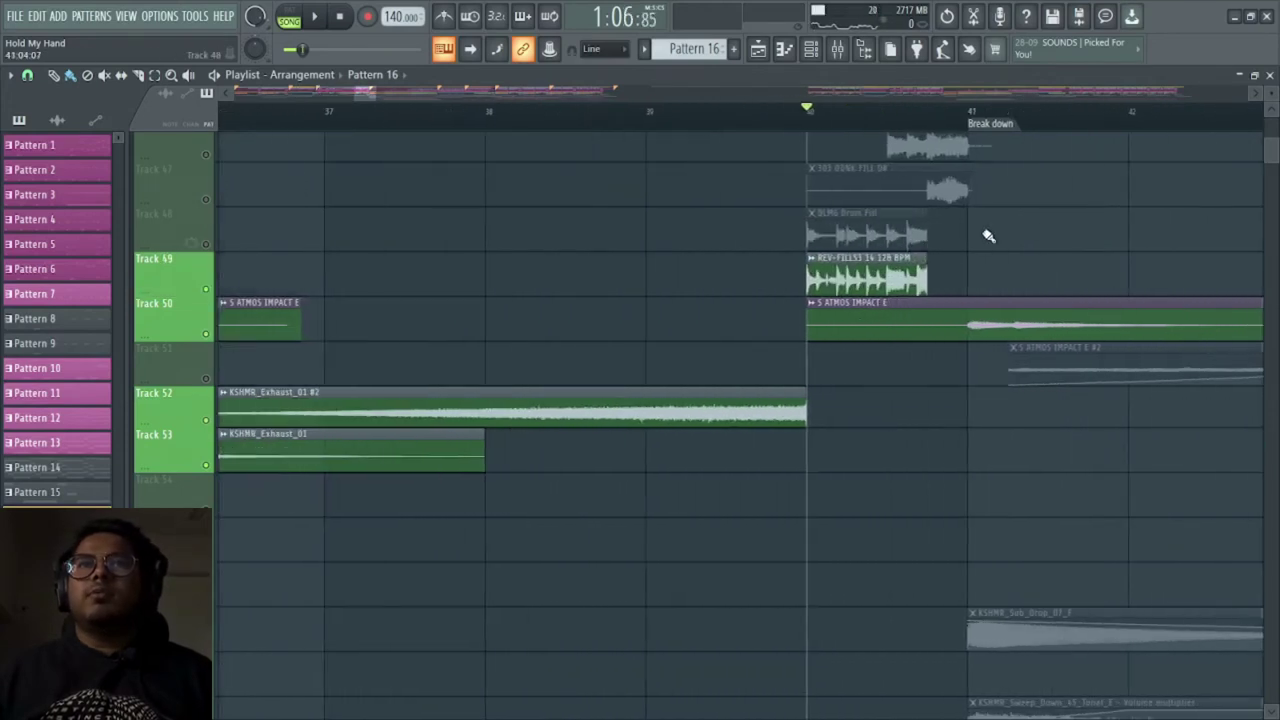
pyautogui.scroll(1, 850, 160)
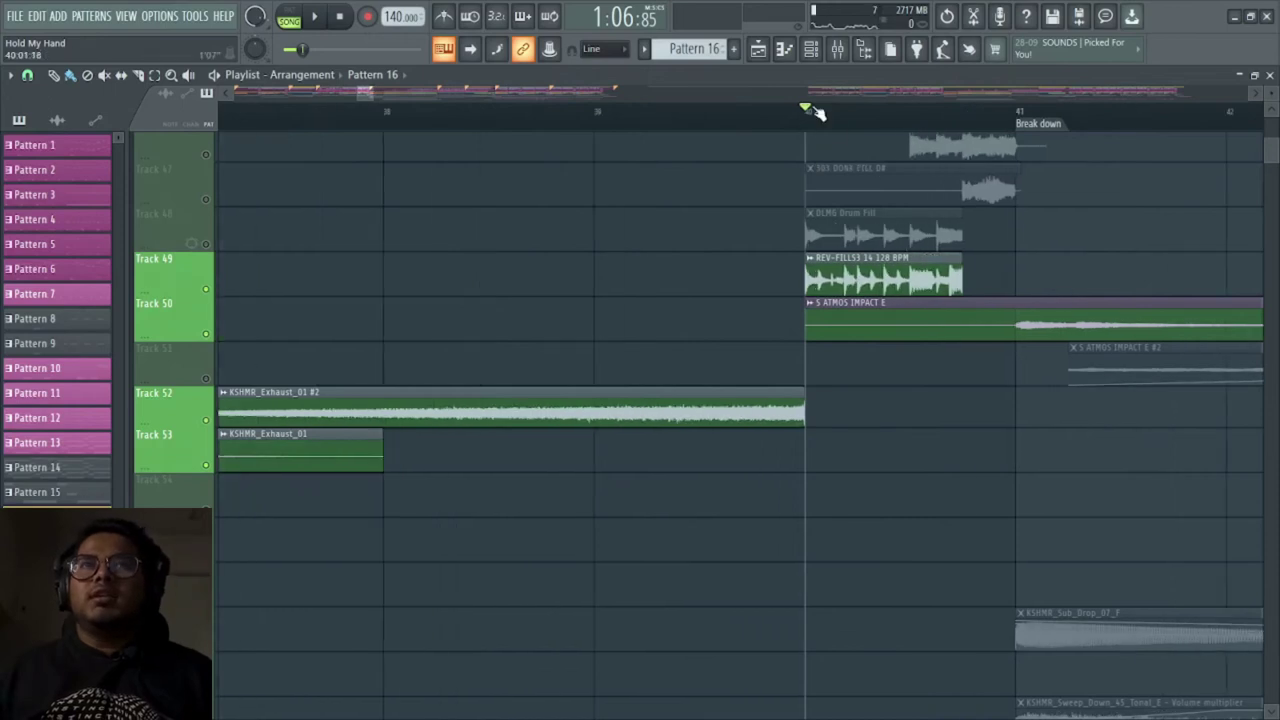
pyautogui.moveTo(815, 112); pyautogui.dragTo(998, 129)
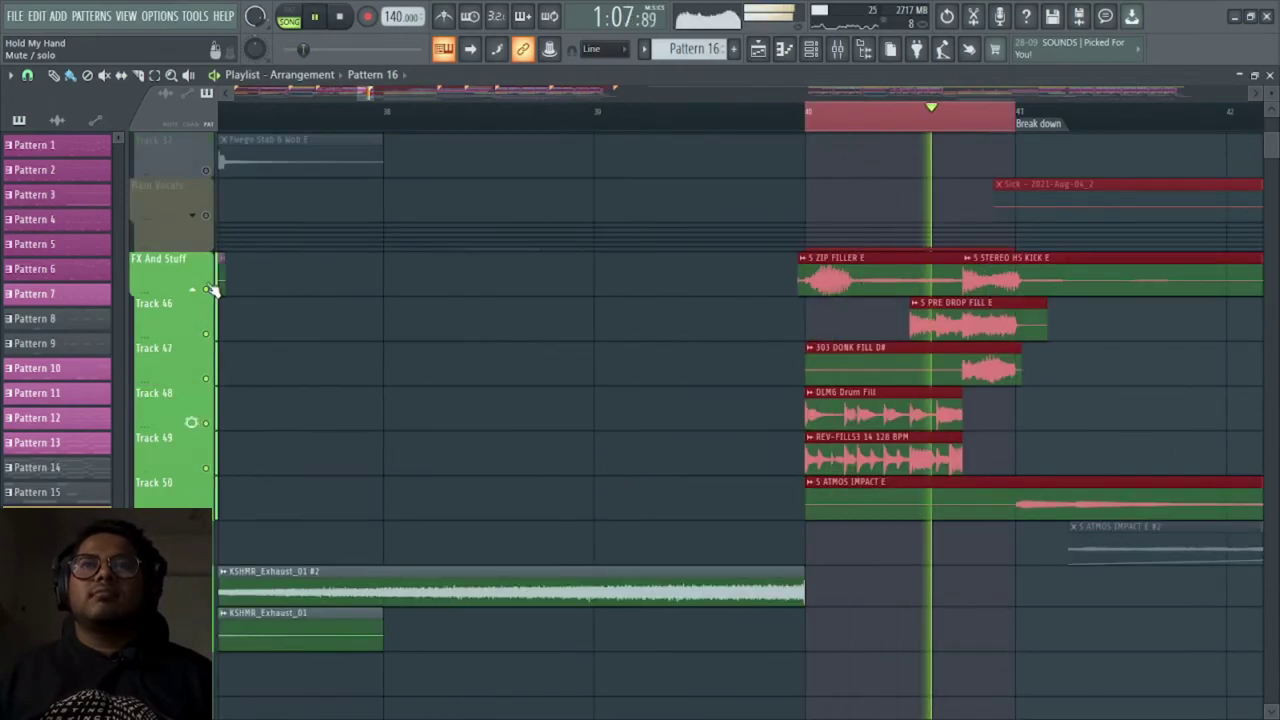
pyautogui.press('space')
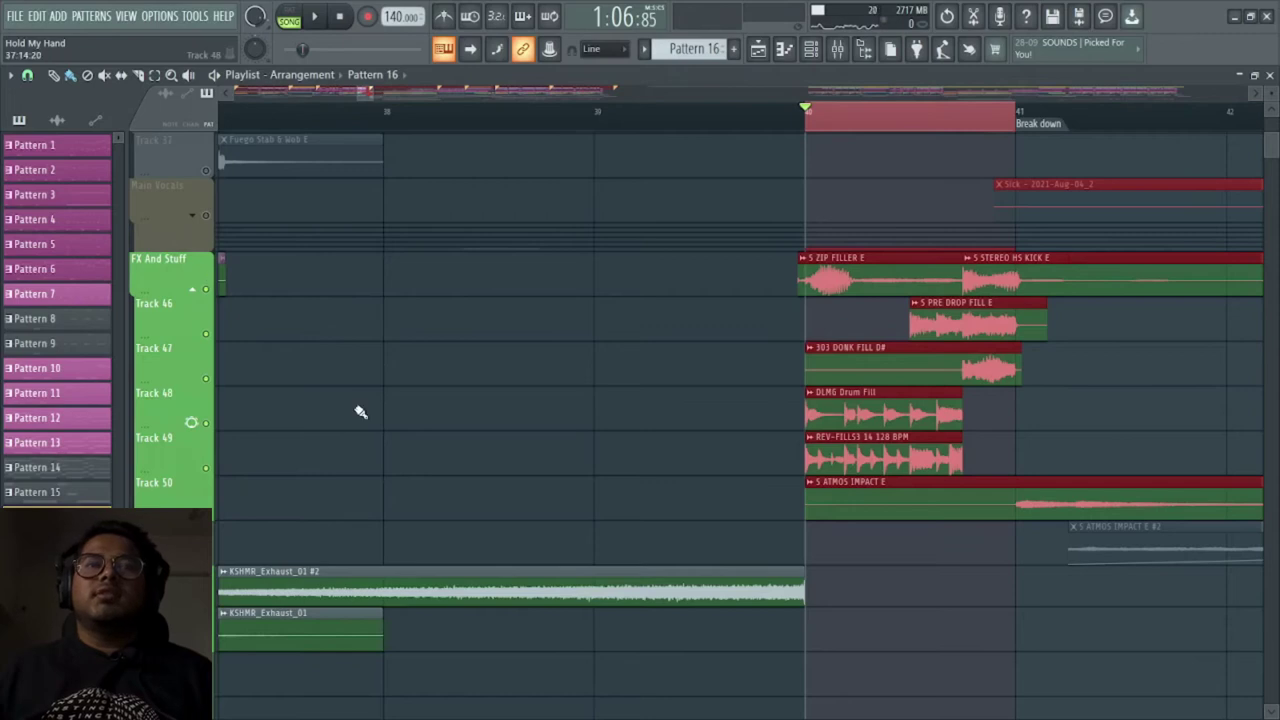
# Examine the remaining FX tracks below Track 50 across the builds, drops and Break down
pyautogui.scroll(-6, 566, 372)
pyautogui.scroll(-3, 571, 372)
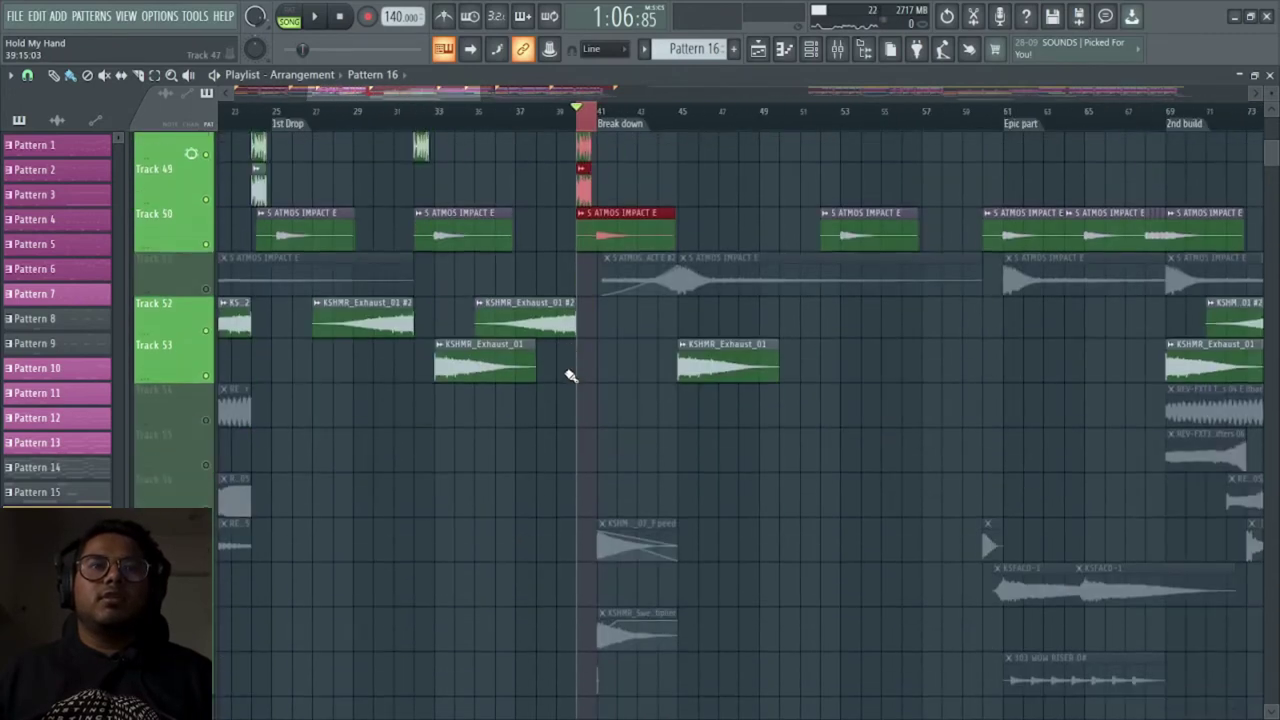
pyautogui.scroll(-5, 571, 375)
pyautogui.scroll(-3, 571, 375)
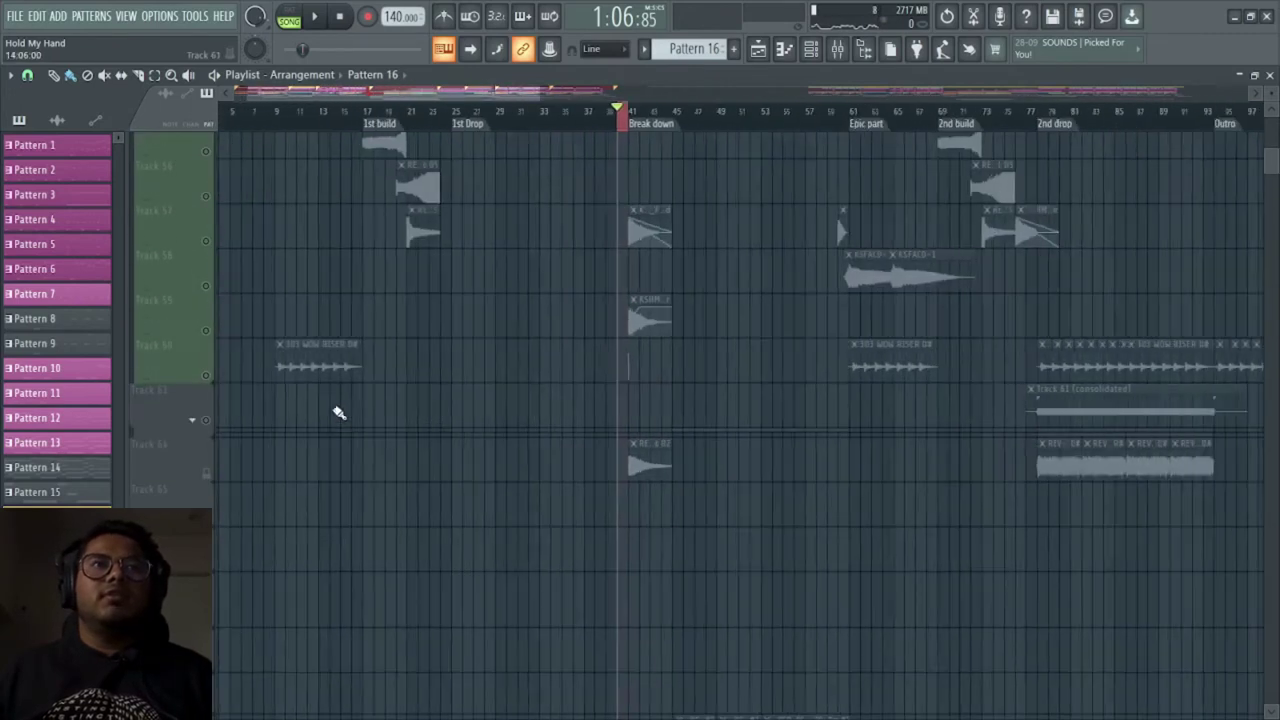
pyautogui.scroll(3, 509, 320)
pyautogui.scroll(6, 500, 310)
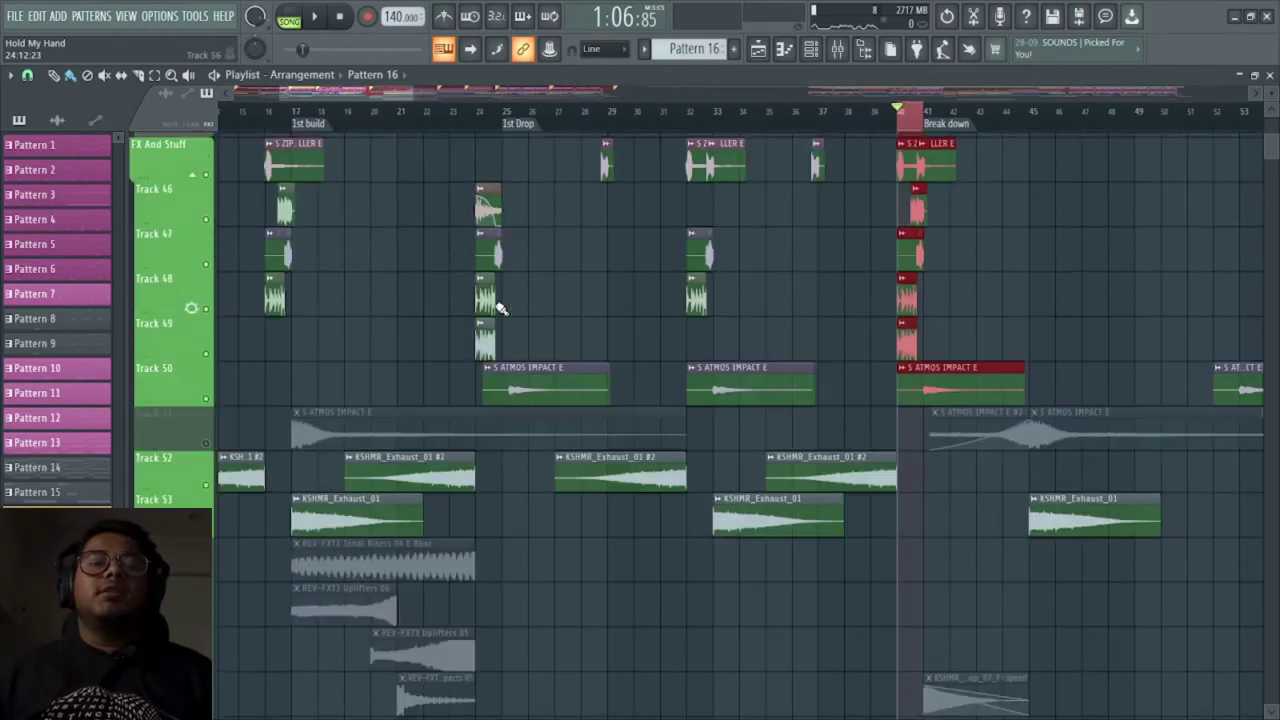
pyautogui.scroll(1, 500, 310)
# Solo Track 16, select the 1st Drop section, and play the consolidated drop leads from bar 25 and again from bar 32
pyautogui.scroll(8, 826, 280)
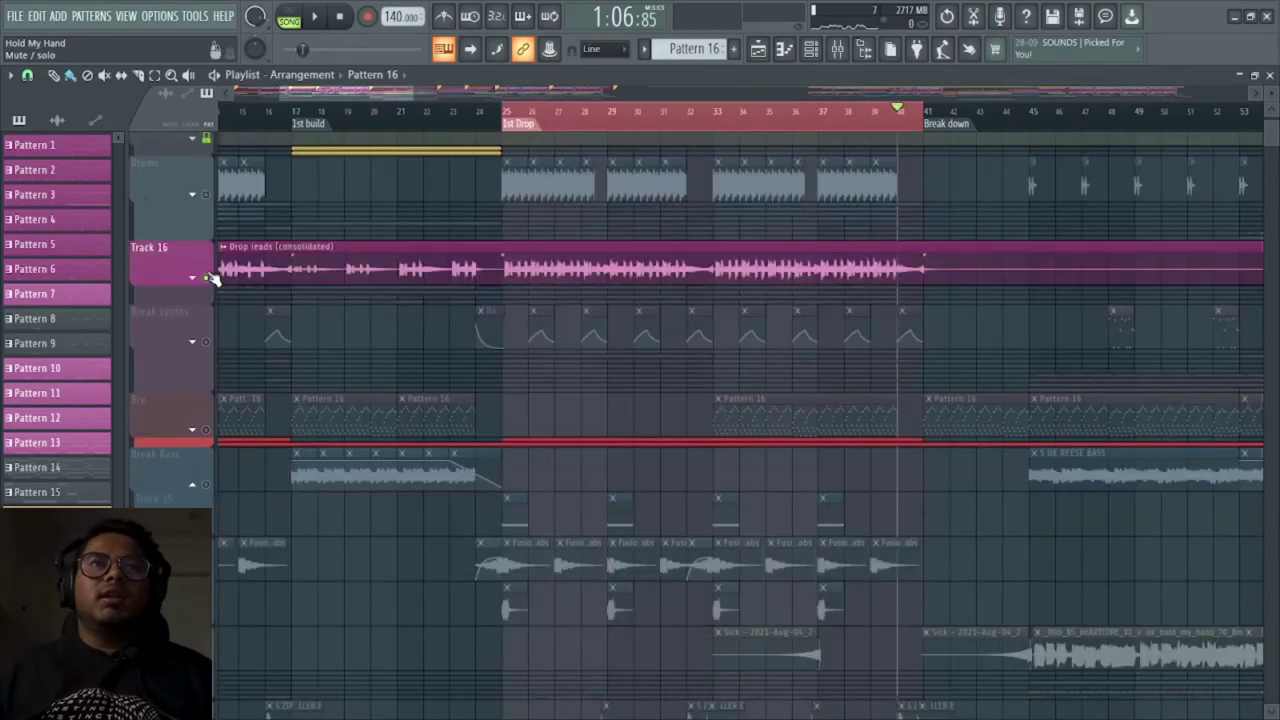
pyautogui.click(515, 120)
pyautogui.scroll(3, 483, 302)
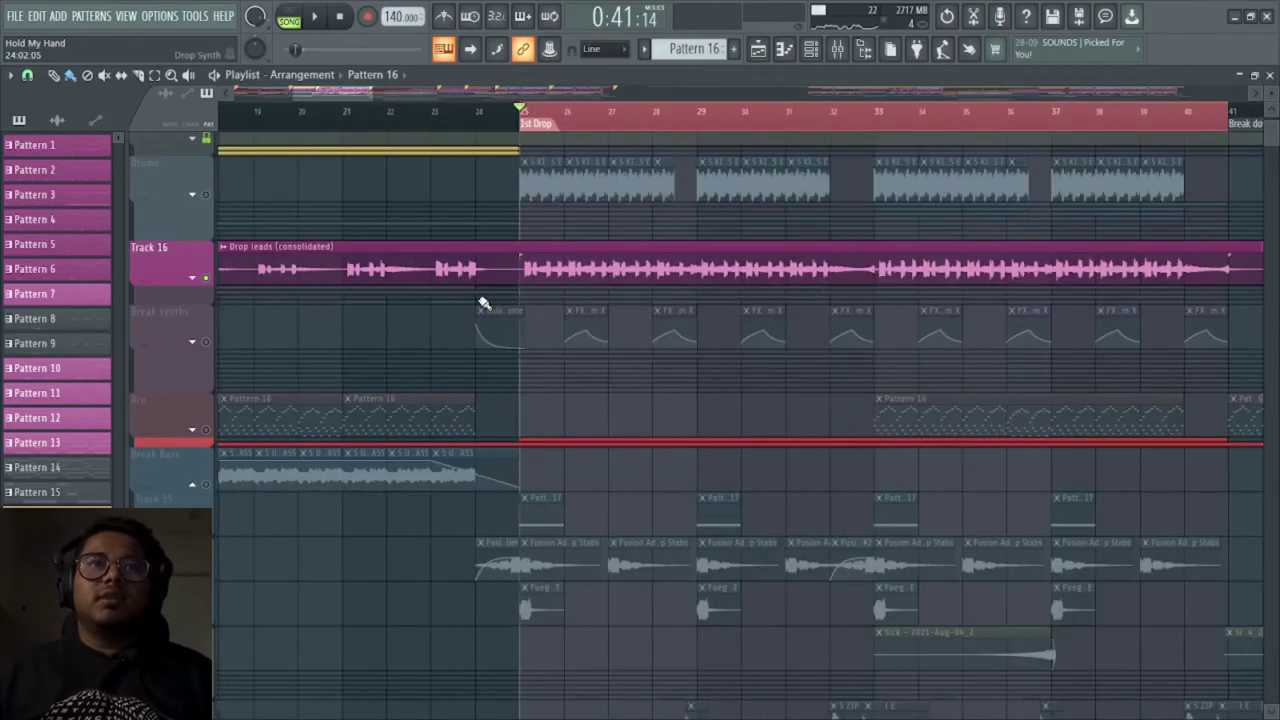
pyautogui.press('space')
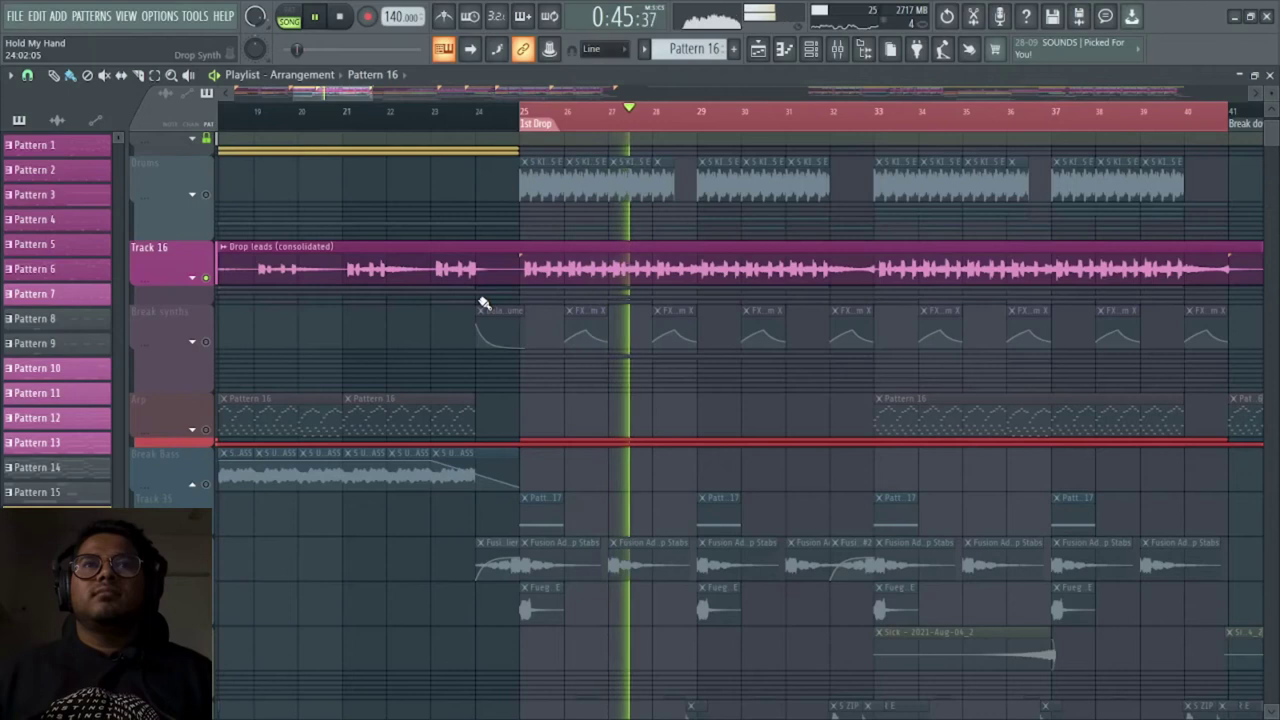
pyautogui.click(829, 121)
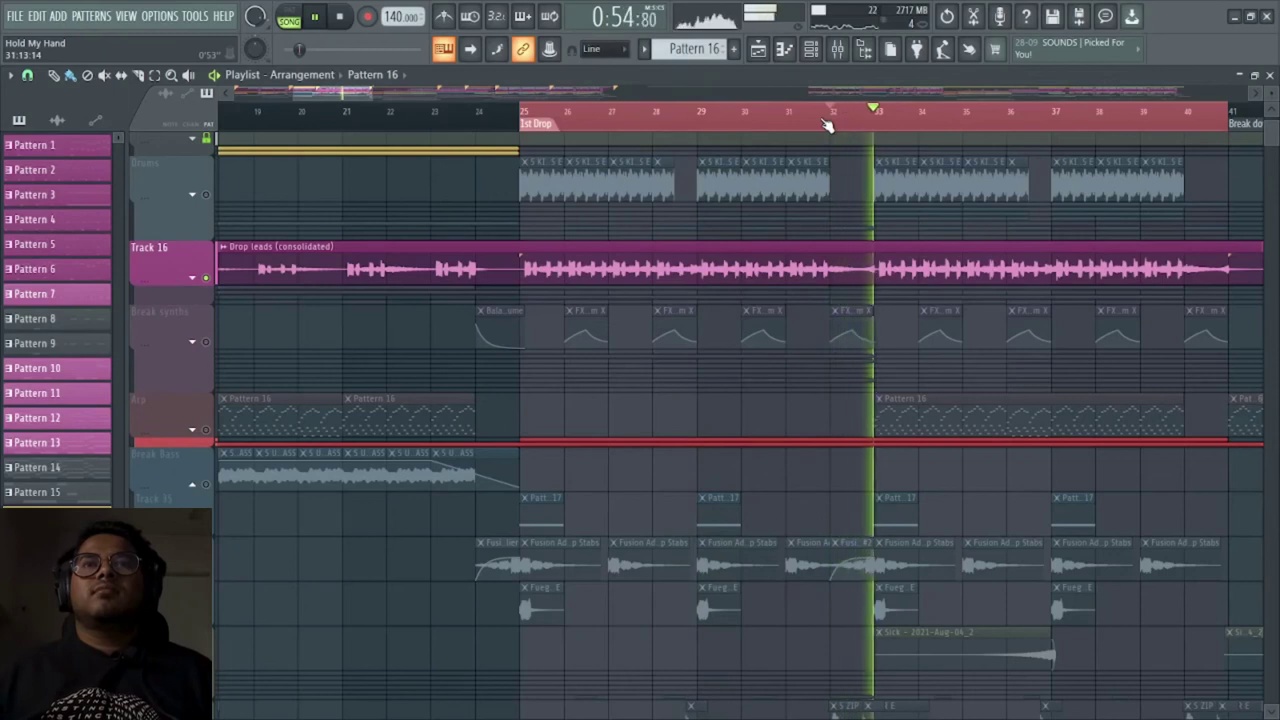
pyautogui.press('space')
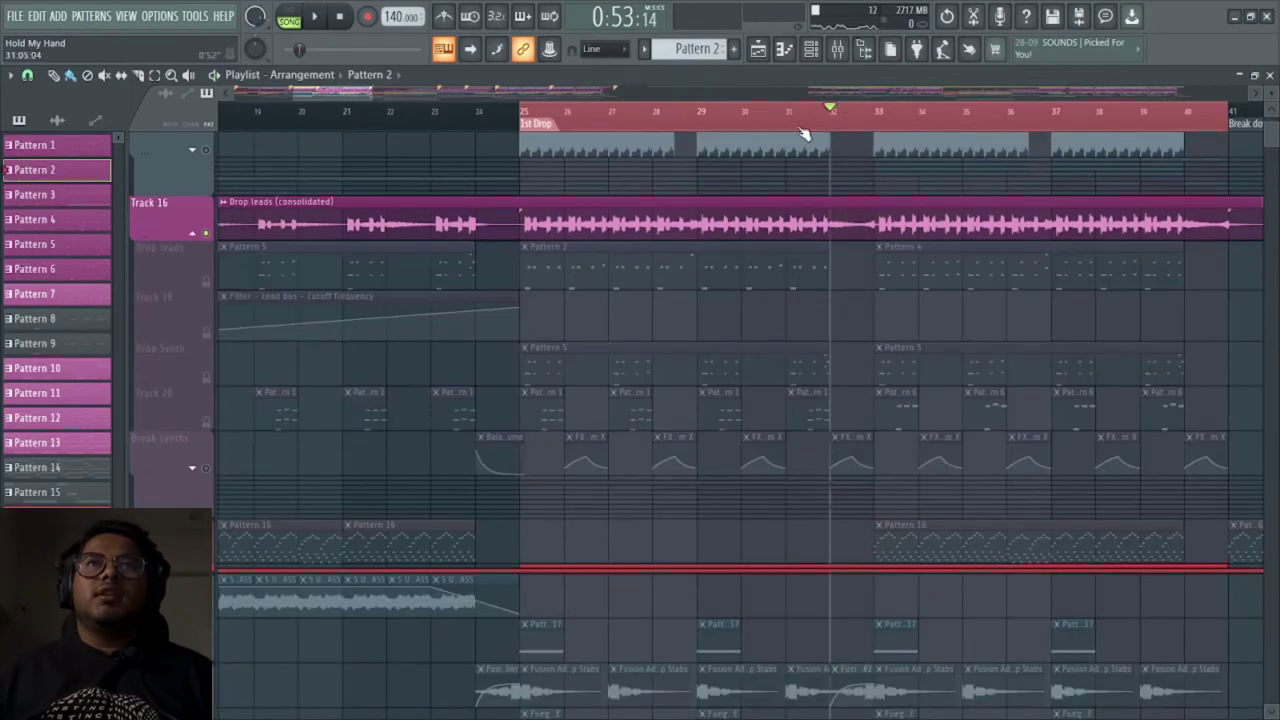
# Play Pattern 2 in the Channel rack with all lead layers together, and once more with only Sylenth1 soloed
pyautogui.click(825, 48)
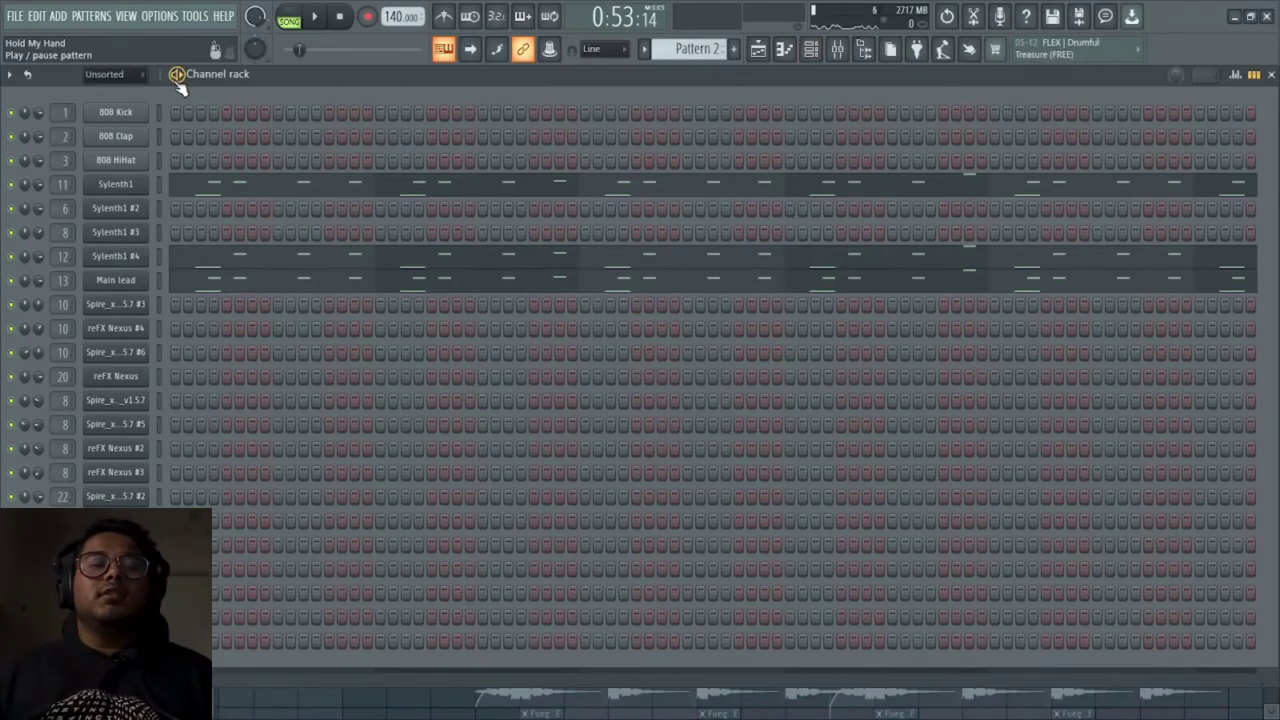
pyautogui.press('space')
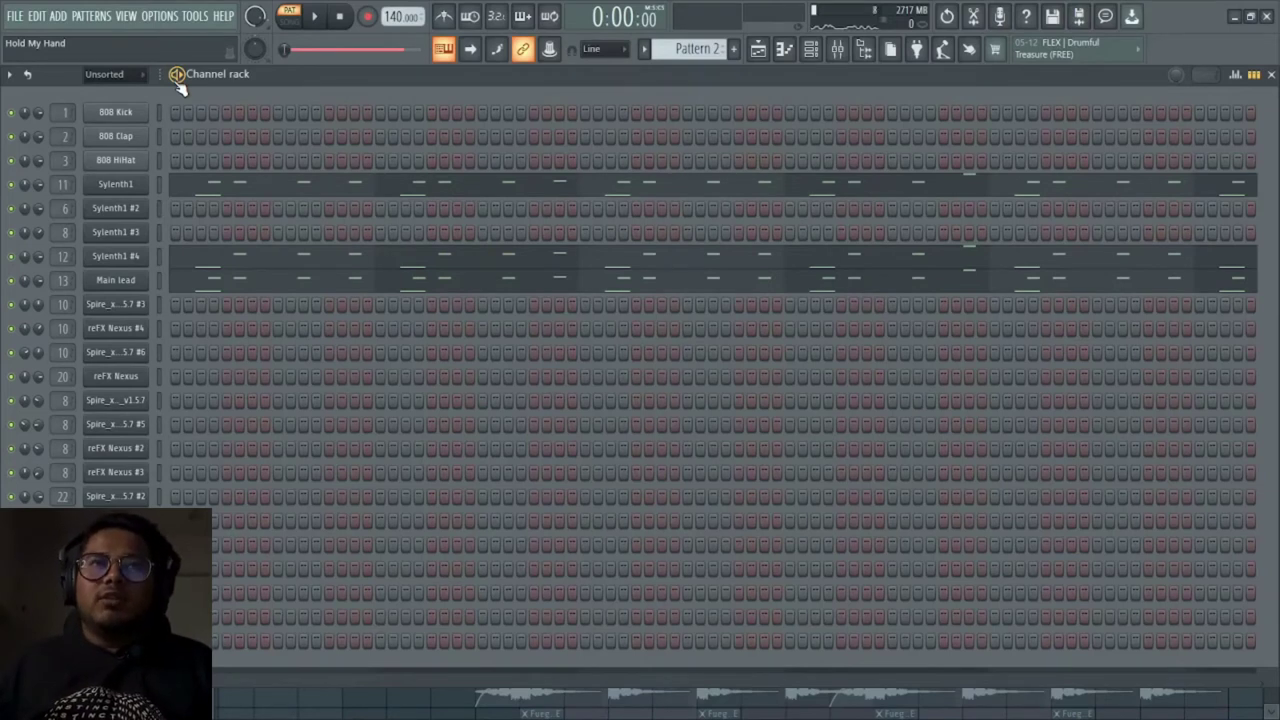
pyautogui.rightClick(6, 187)
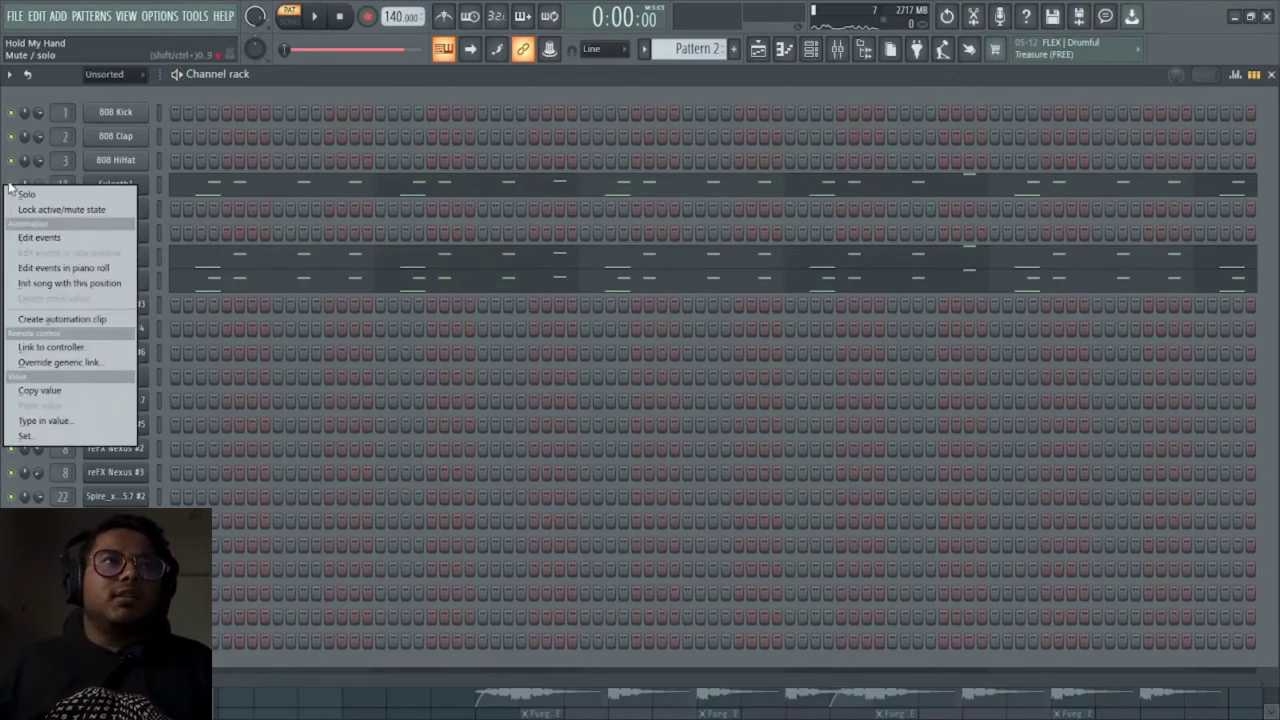
pyautogui.click(17, 171)
pyautogui.press('space')
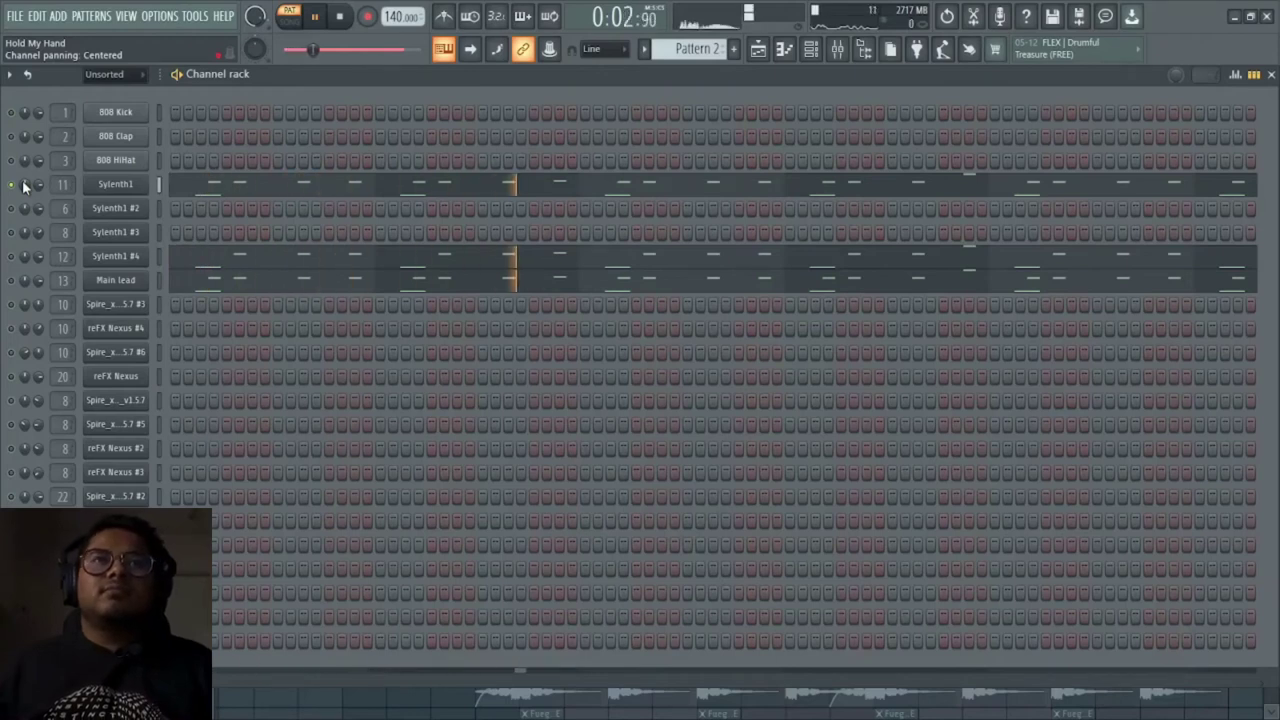
pyautogui.press('space')
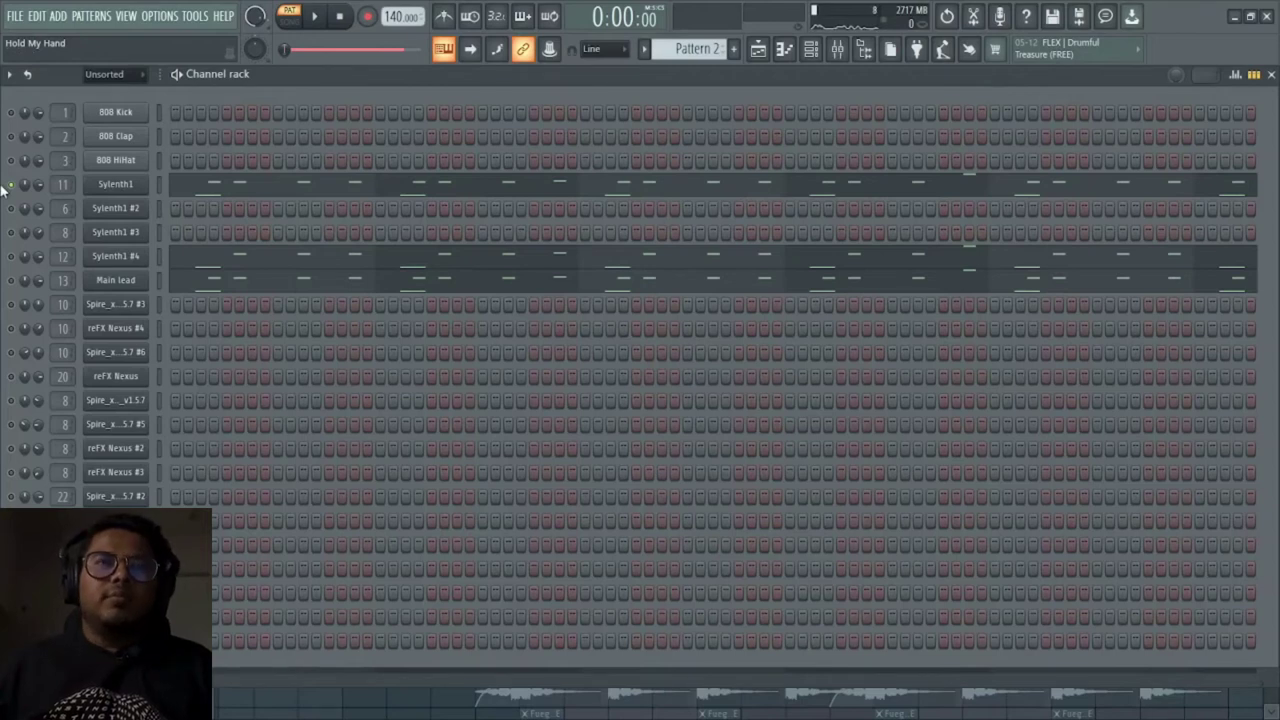
# Solo the Sylenth1 #4 channel and play Pattern 2 to hear that layer alone
pyautogui.rightClick(19, 257)
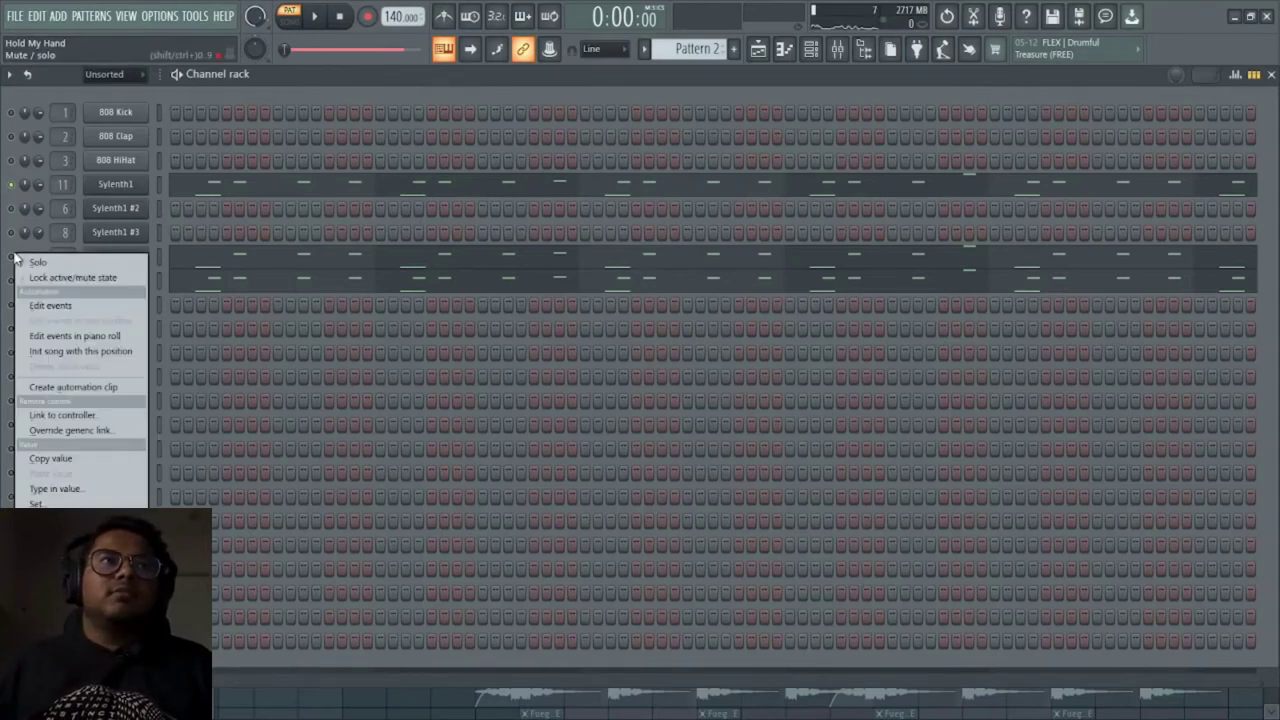
pyautogui.click(30, 261)
pyautogui.press('space')
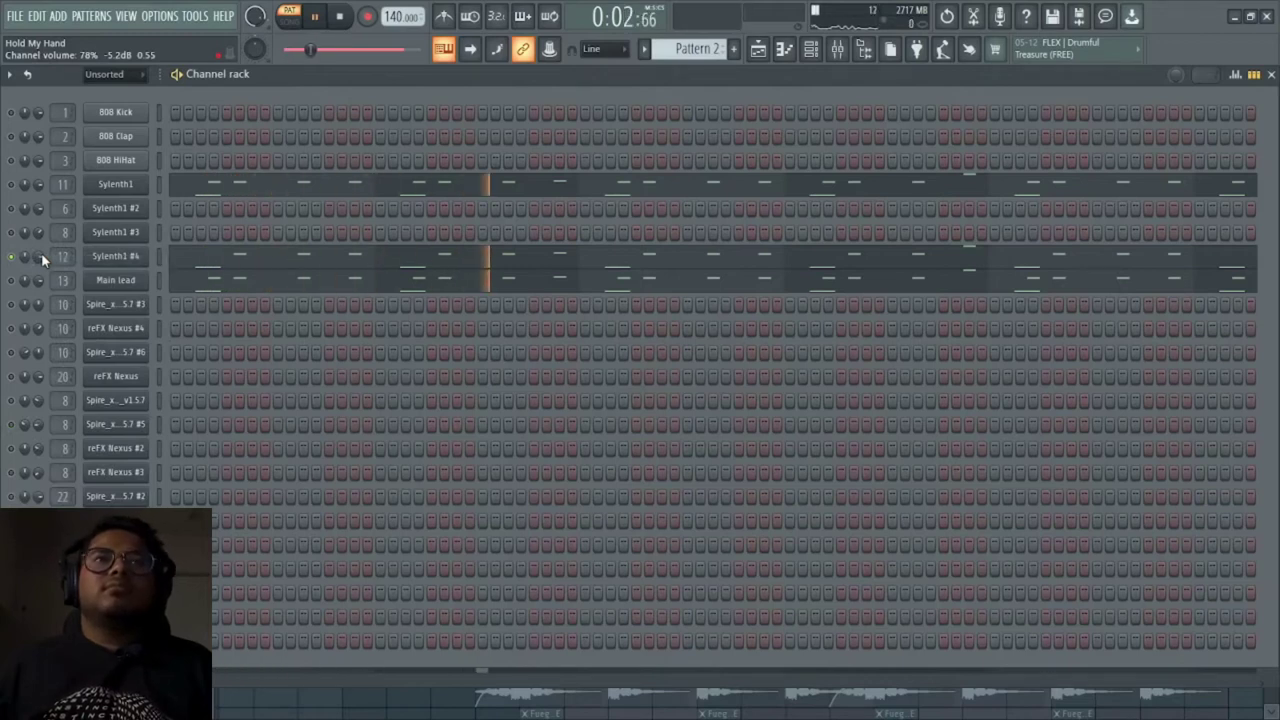
pyautogui.press('space')
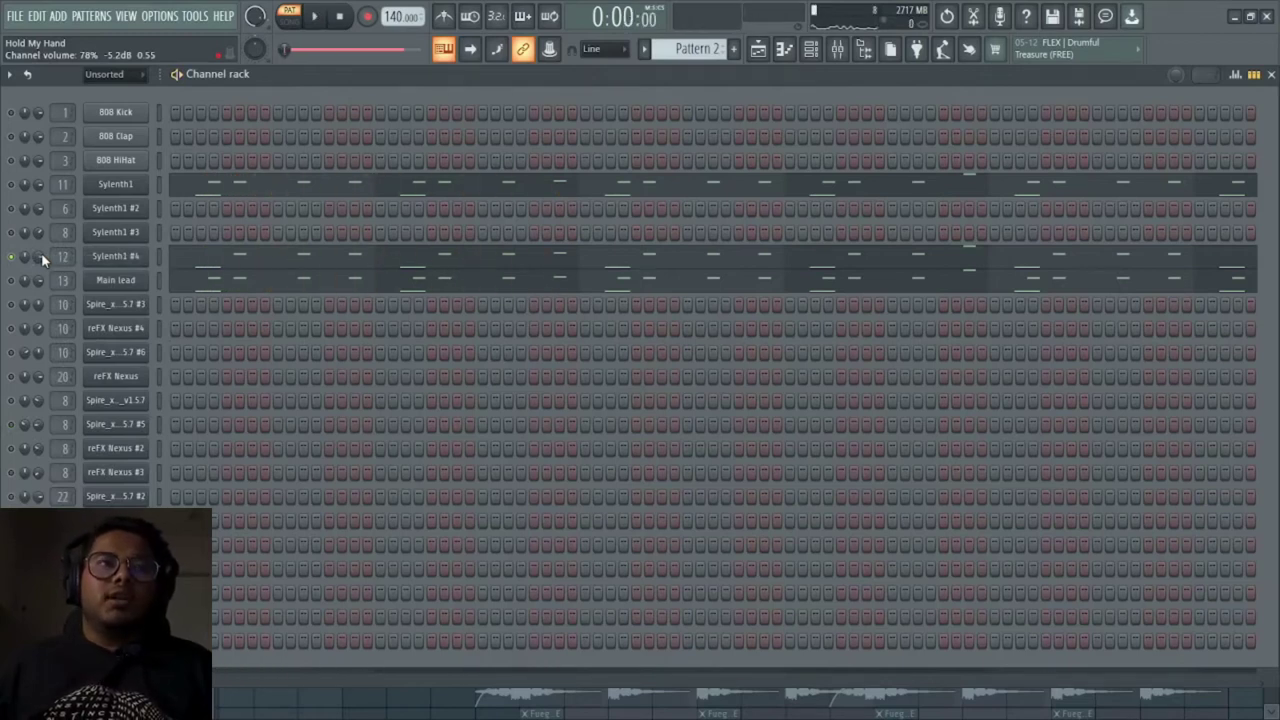
# Solo the Main lead channel and play it, then turn all channels back on and play the full Pattern 2
pyautogui.rightClick(13, 283)
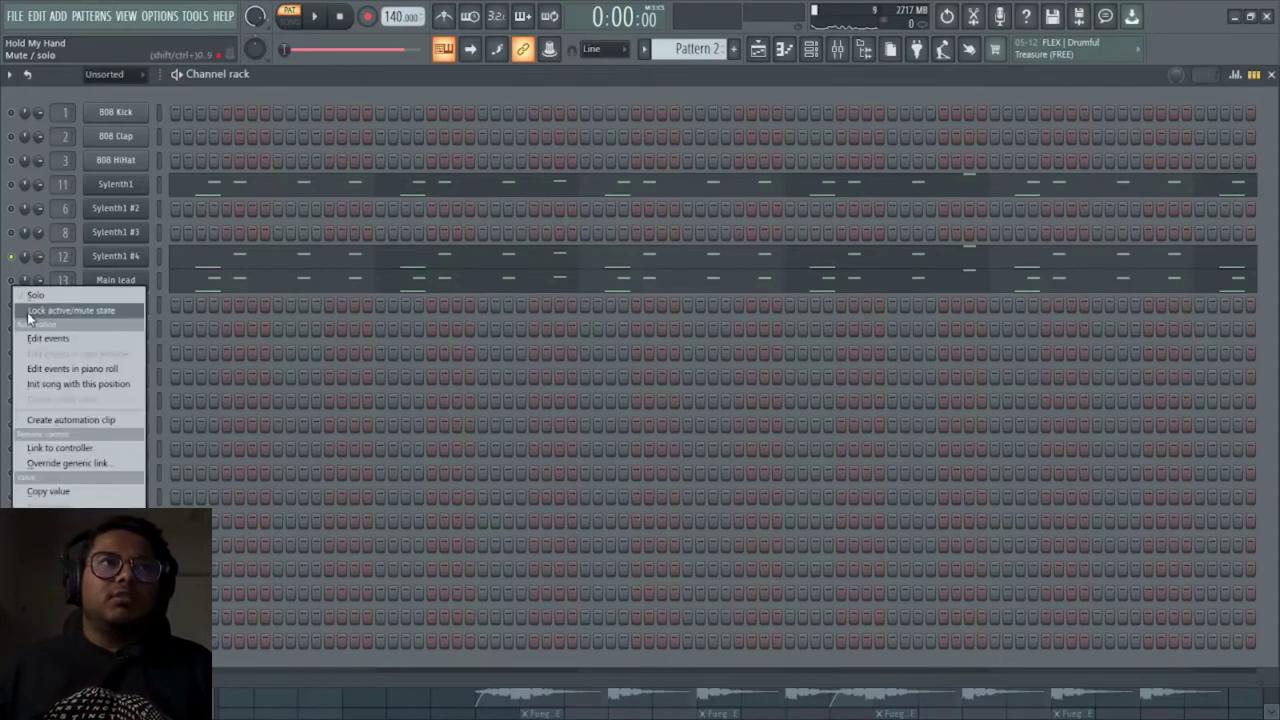
pyautogui.click(36, 296)
pyautogui.press('space')
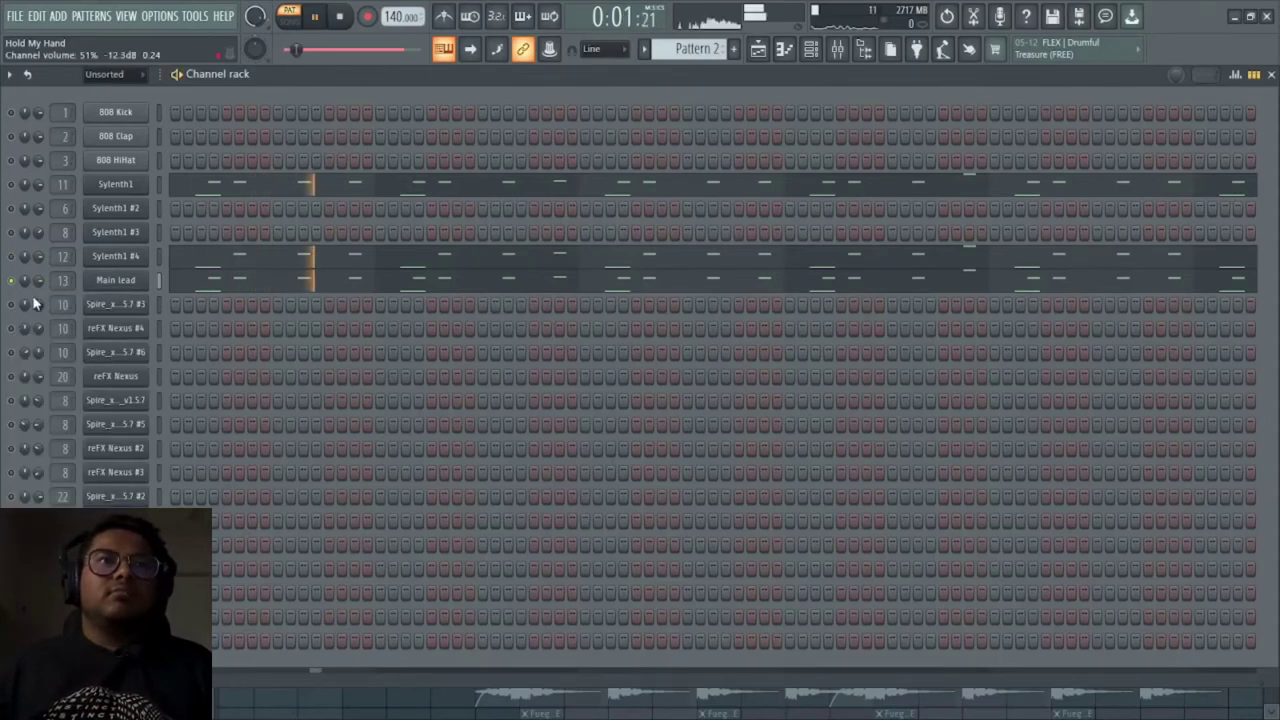
pyautogui.press('space')
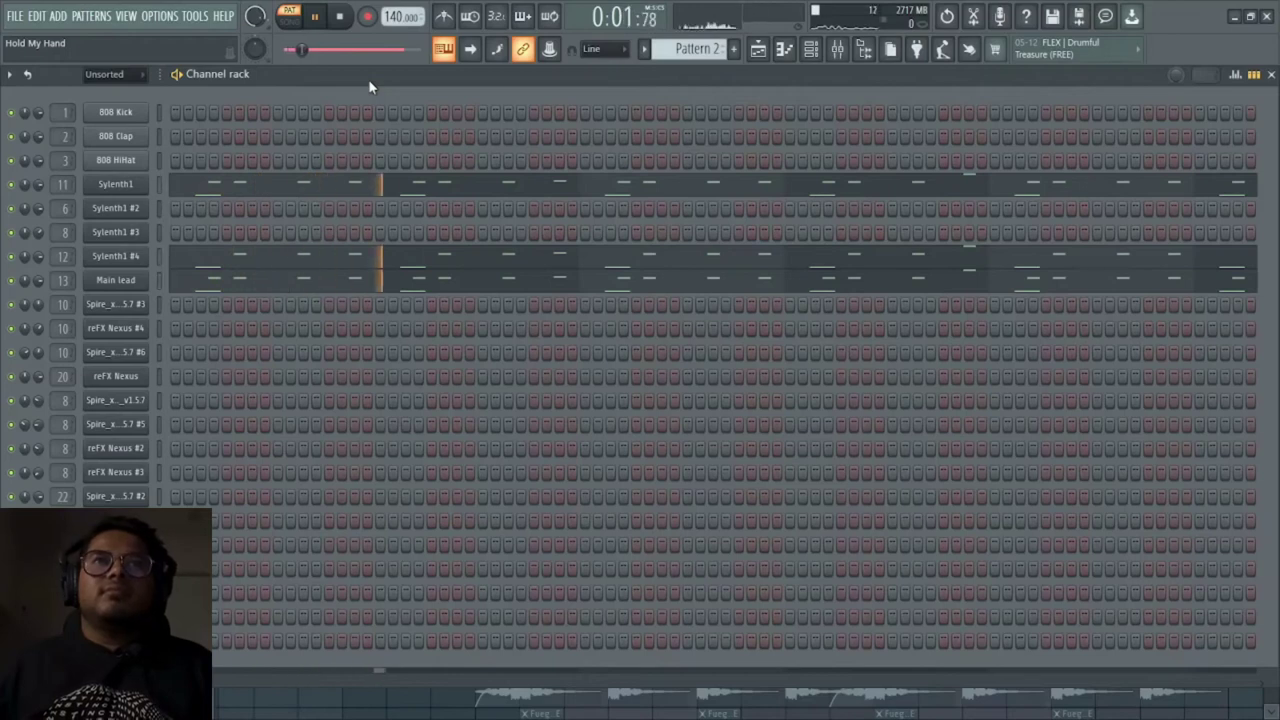
pyautogui.press('space')
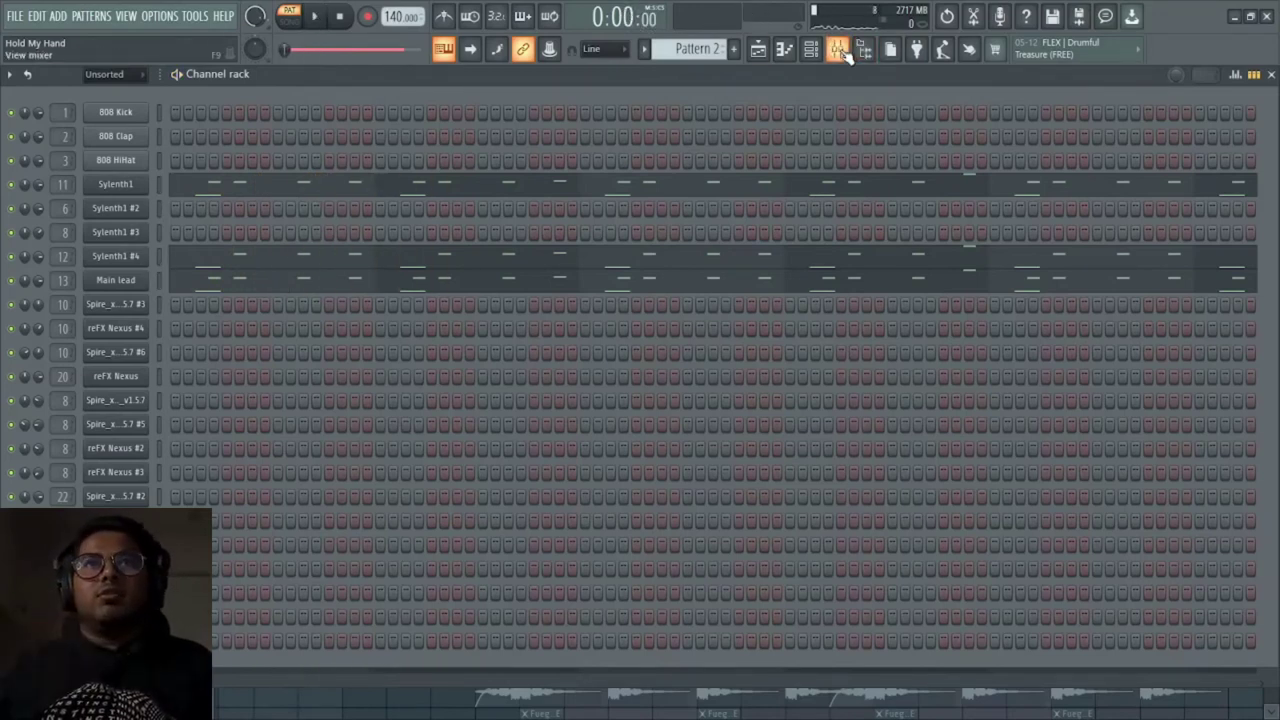
# Open the mixer, solo Insert 11, and play Pattern 2 through it
pyautogui.click(843, 52)
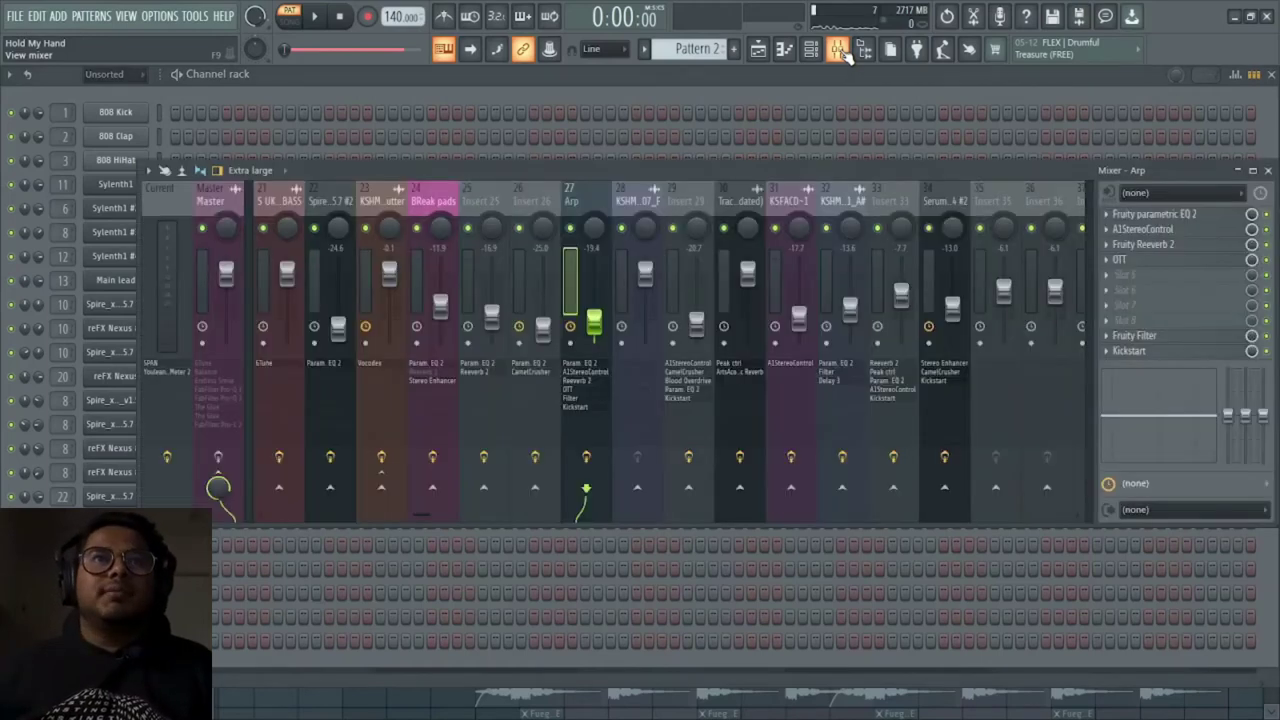
pyautogui.click(525, 230)
pyautogui.press('space')
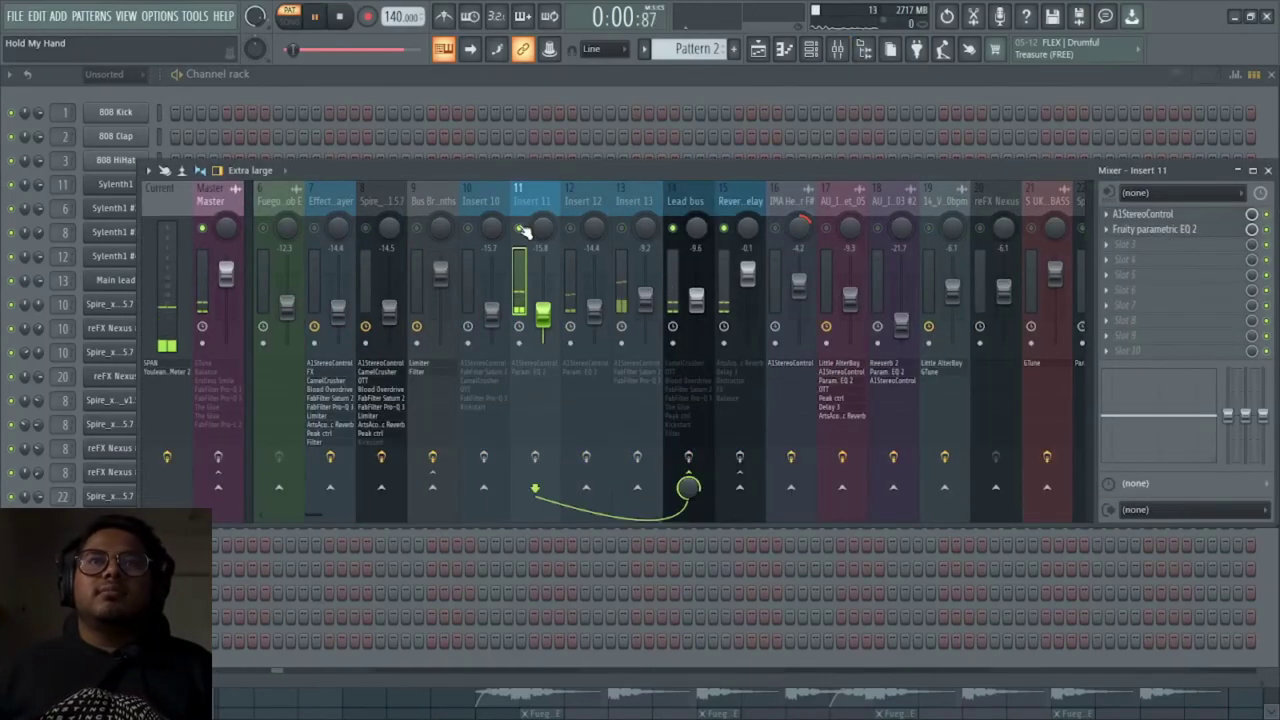
# Inspect A1StereoControl and Fruity parametric EQ 2 on Insert 11, and play Pattern 2 with the insert's effects enabled
pyautogui.press('space')
pyautogui.click(1226, 217)
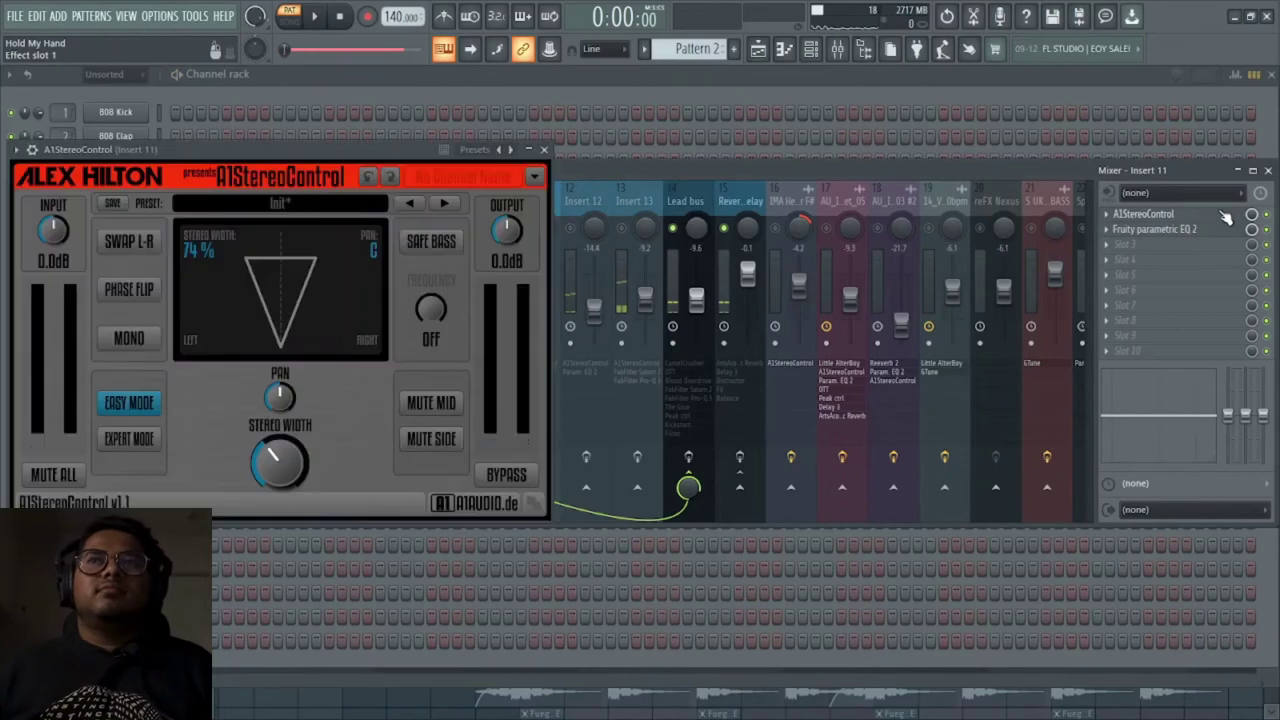
pyautogui.click(545, 149)
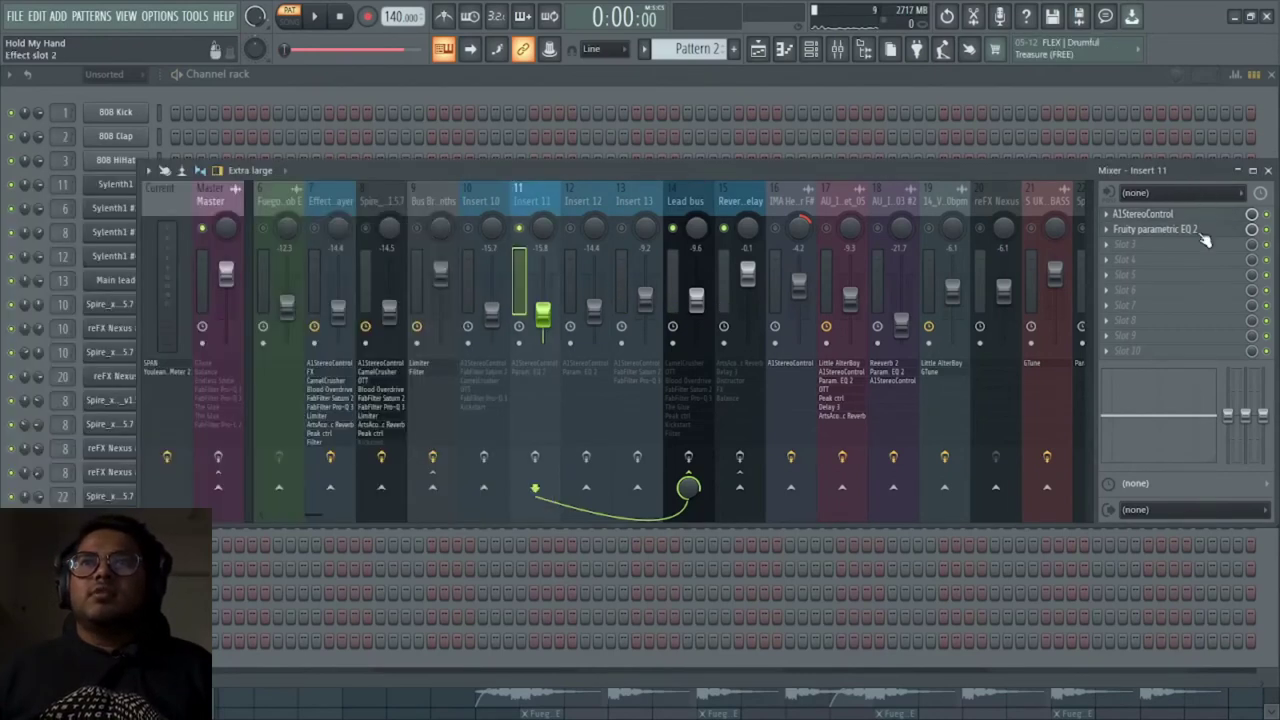
pyautogui.click(1204, 234)
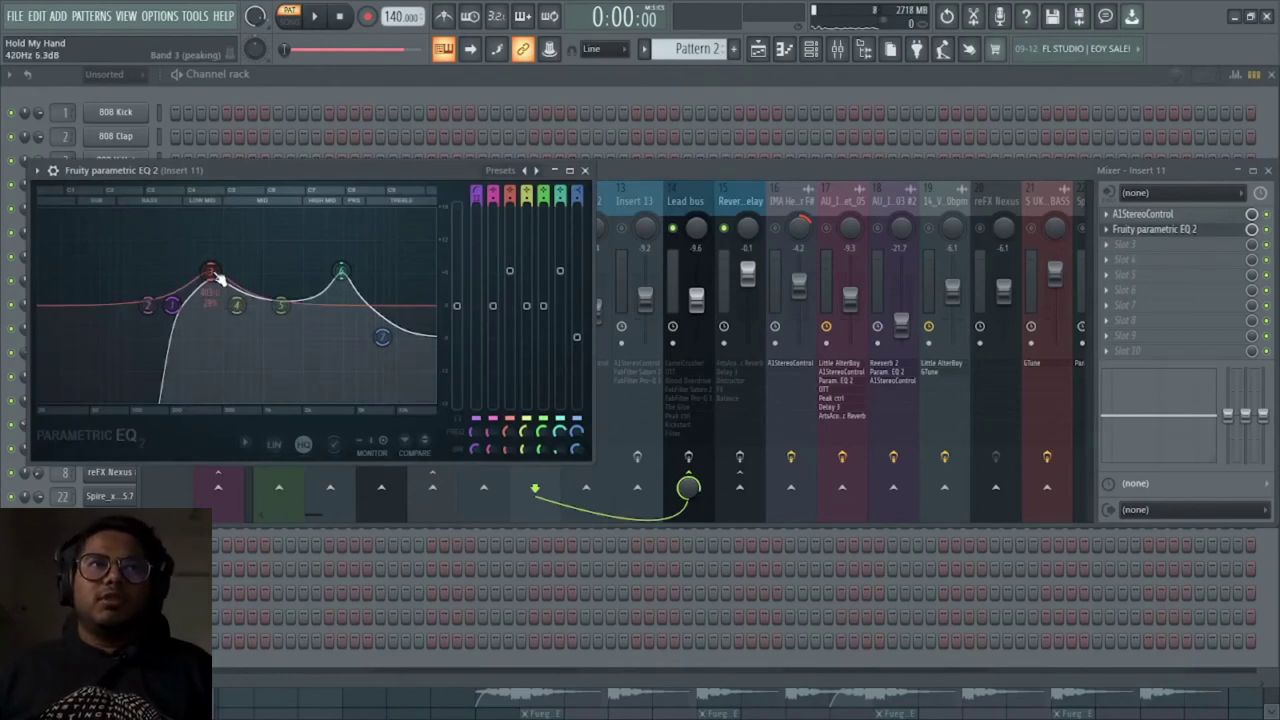
pyautogui.click(586, 171)
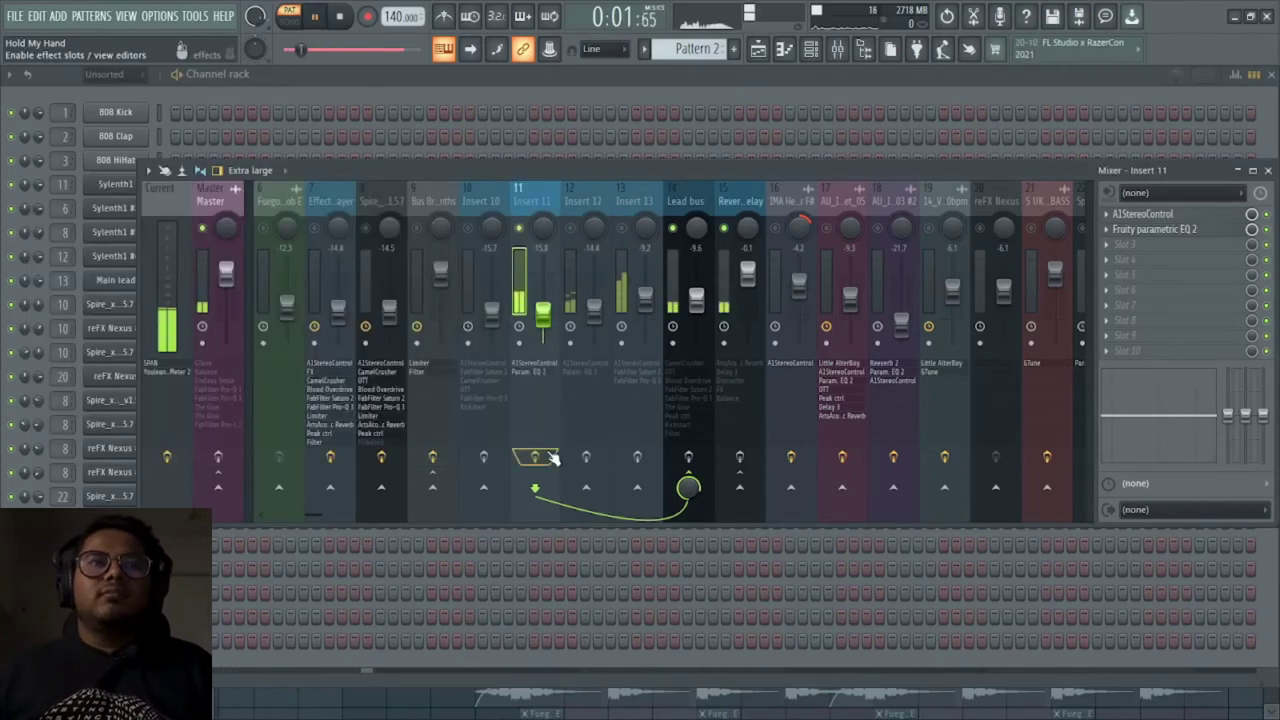
pyautogui.press('space')
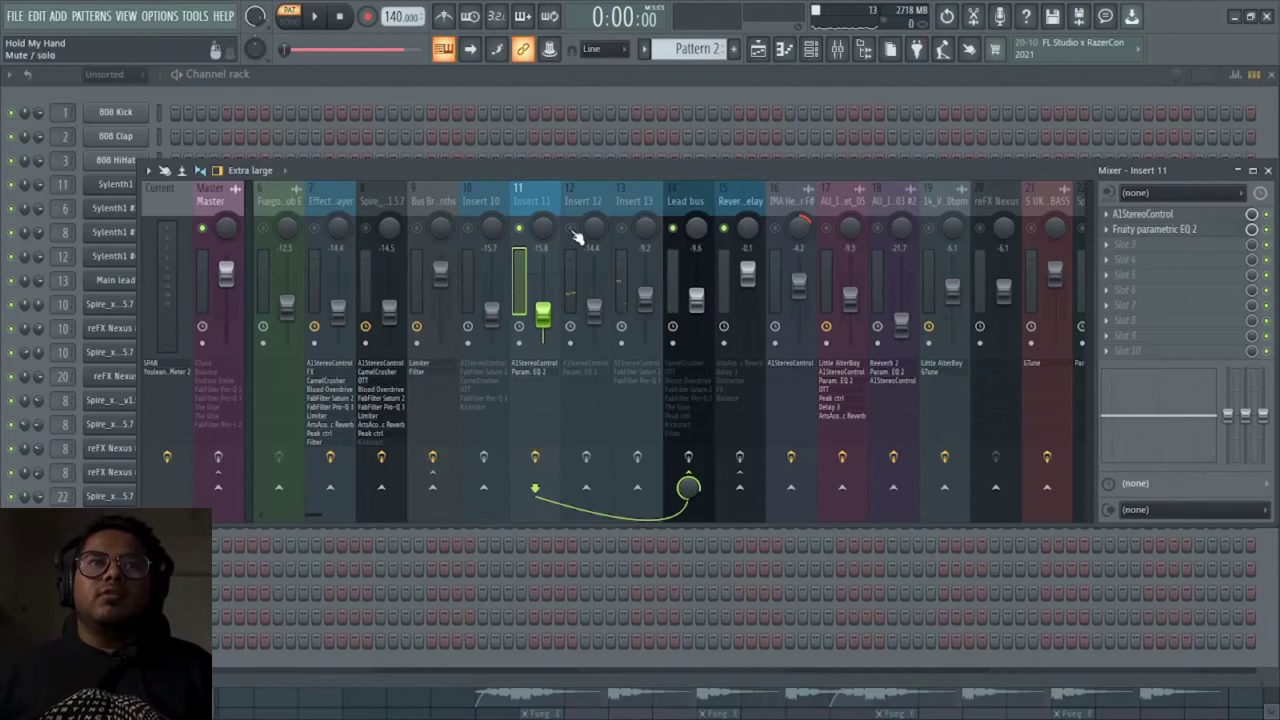
# Solo Insert 12, inspect its A1StereoControl and Fruity parametric EQ 2, and play Pattern 2 with its effects enabled
pyautogui.click(576, 237)
pyautogui.press('space')
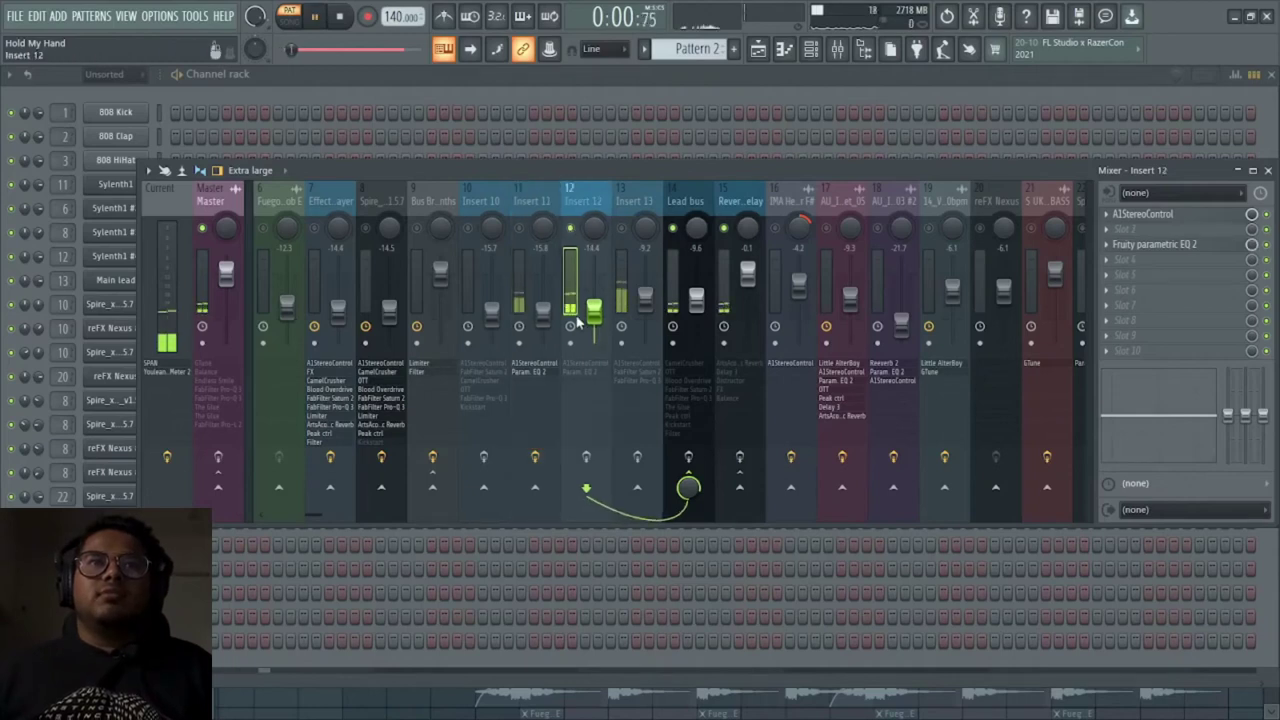
pyautogui.click(1143, 214)
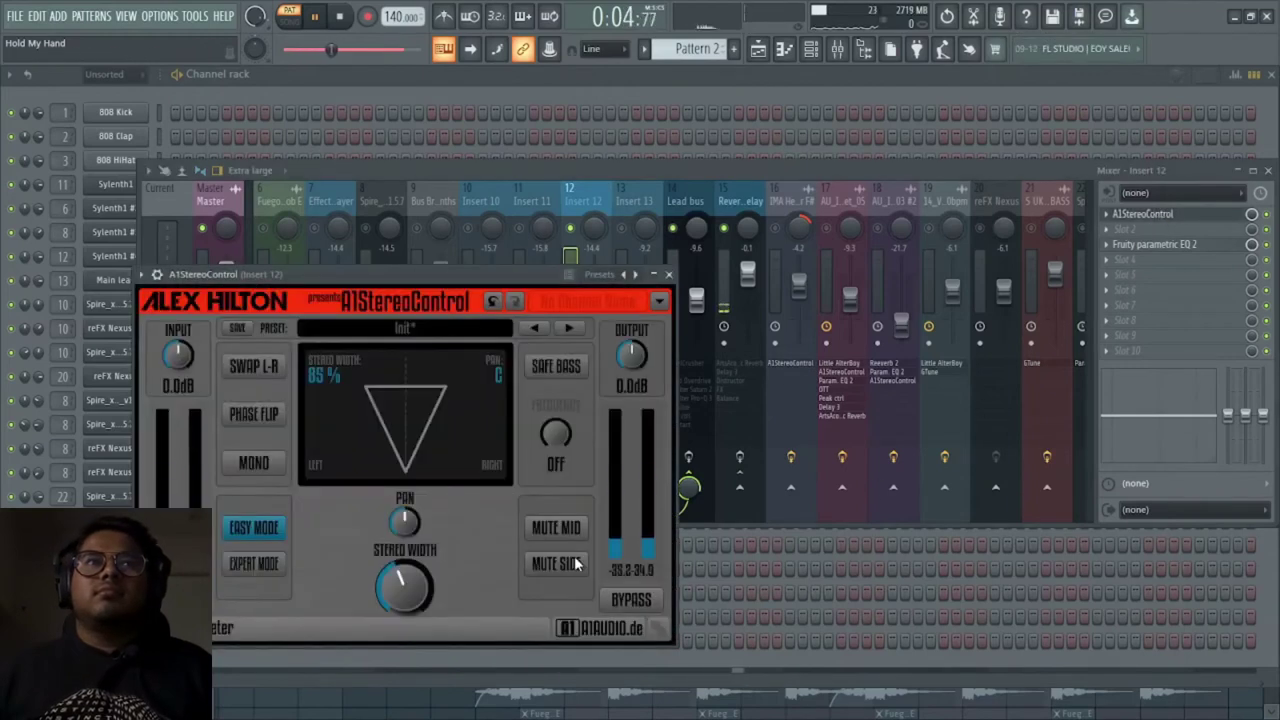
pyautogui.press('space')
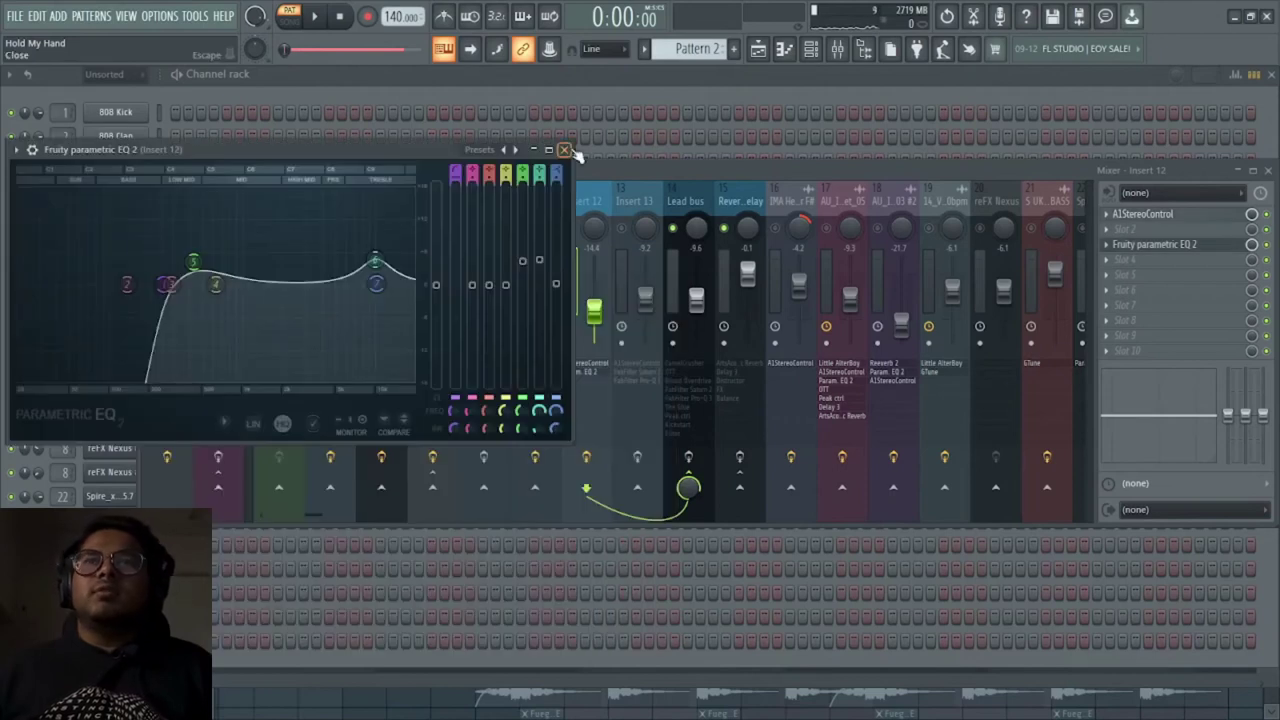
pyautogui.click(564, 150)
pyautogui.press('space')
# Solo Insert 13 and play Pattern 2 through it, first dry and then with its effect slots enabled
pyautogui.click(625, 278)
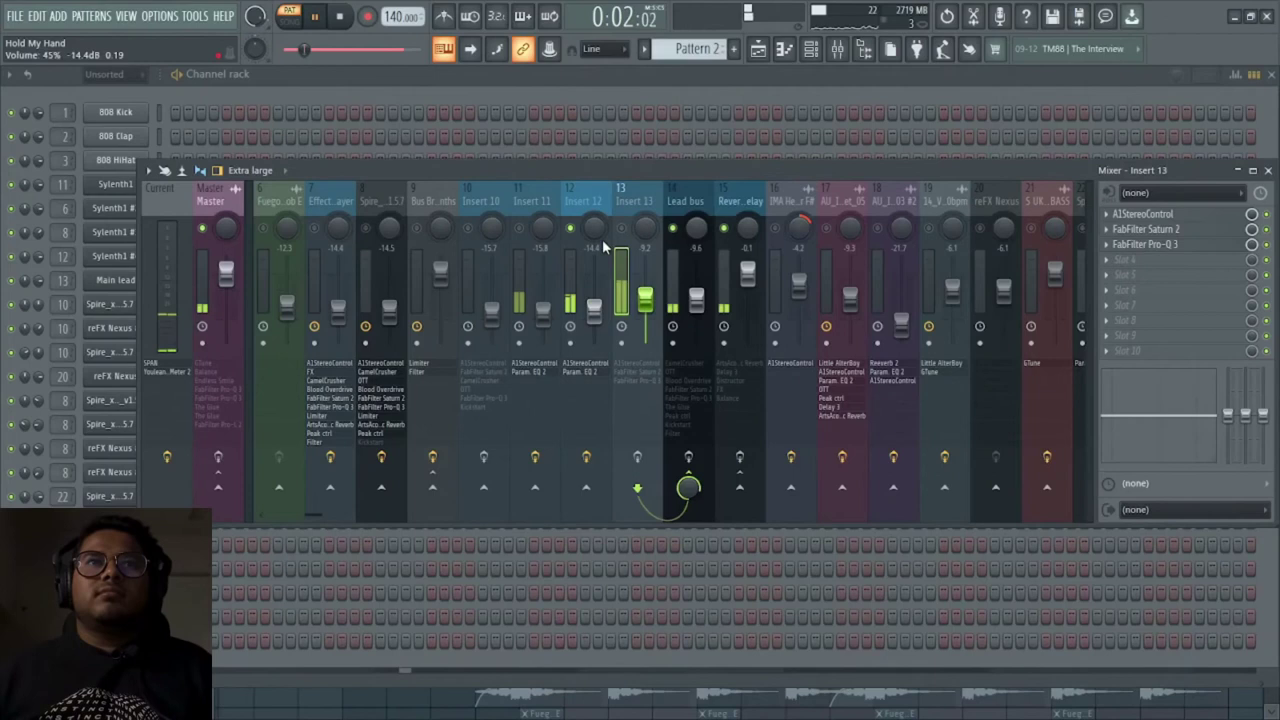
pyautogui.press('space')
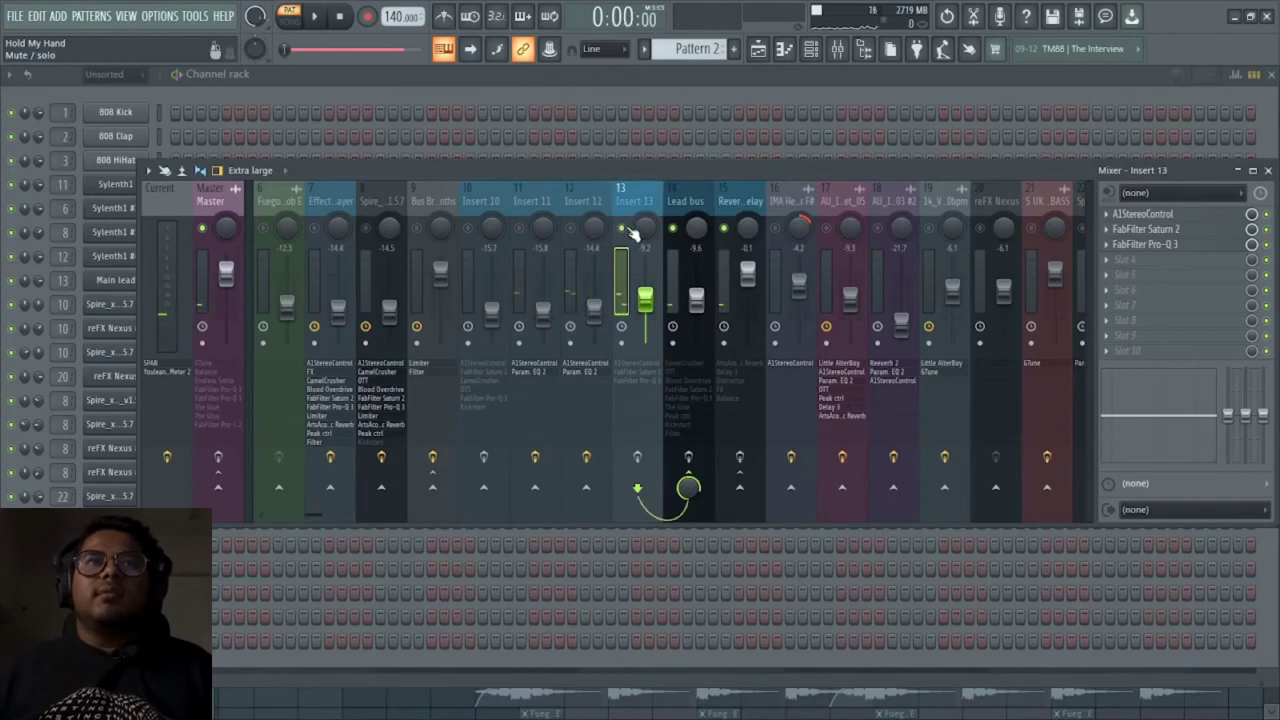
pyautogui.press('space')
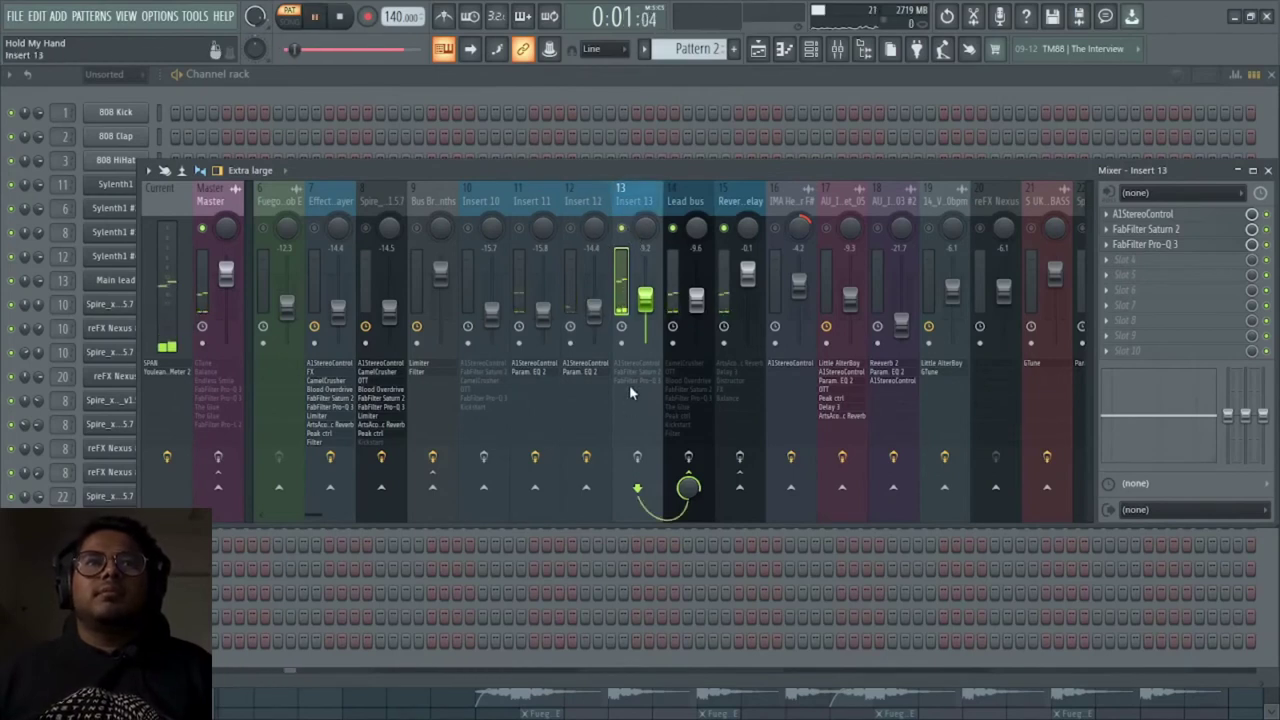
pyautogui.click(648, 457)
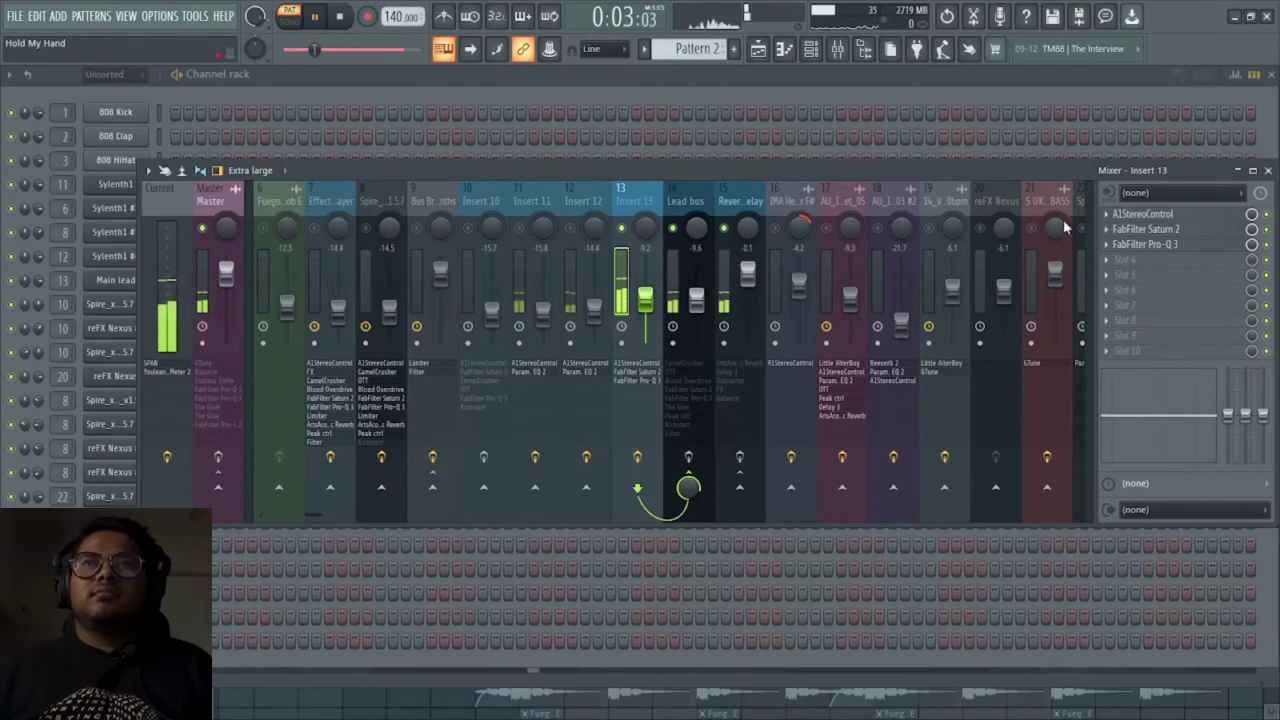
pyautogui.press('space')
# Inspect the A1StereoControl, FabFilter Saturn 2 and FabFilter Pro-Q 3 settings on Insert 13
pyautogui.click(1143, 214)
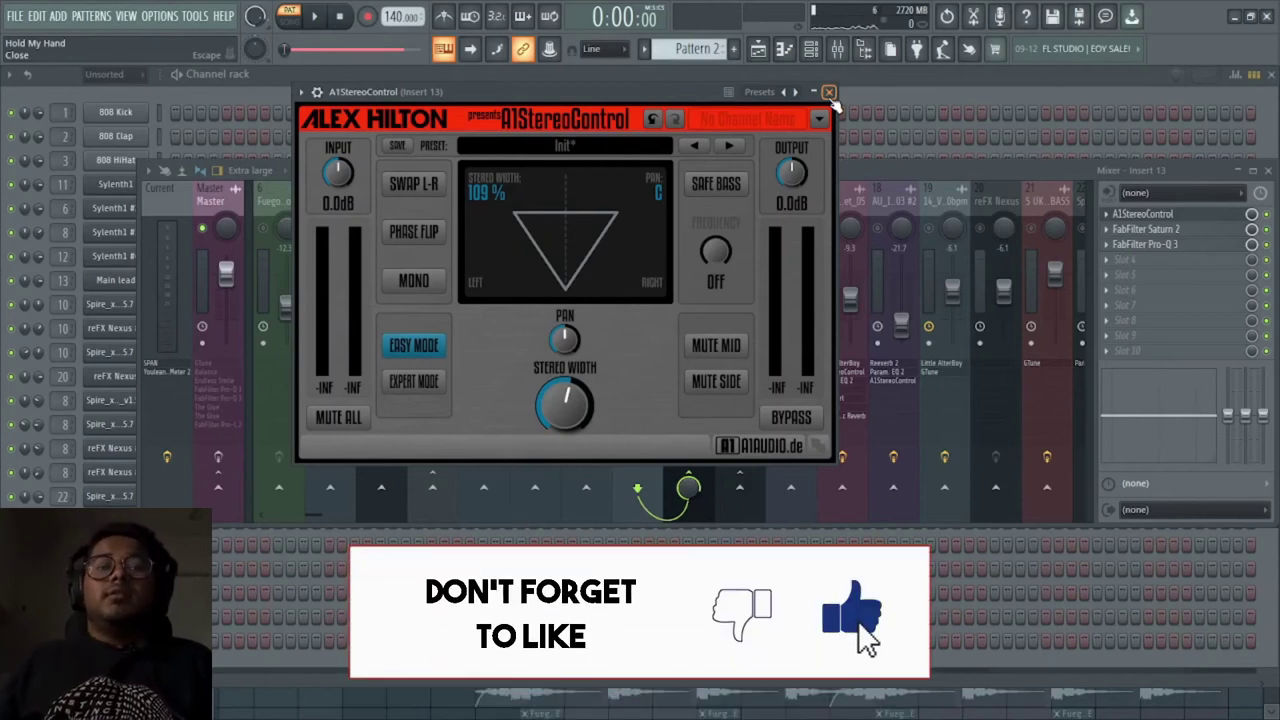
pyautogui.click(830, 94)
pyautogui.click(1238, 230)
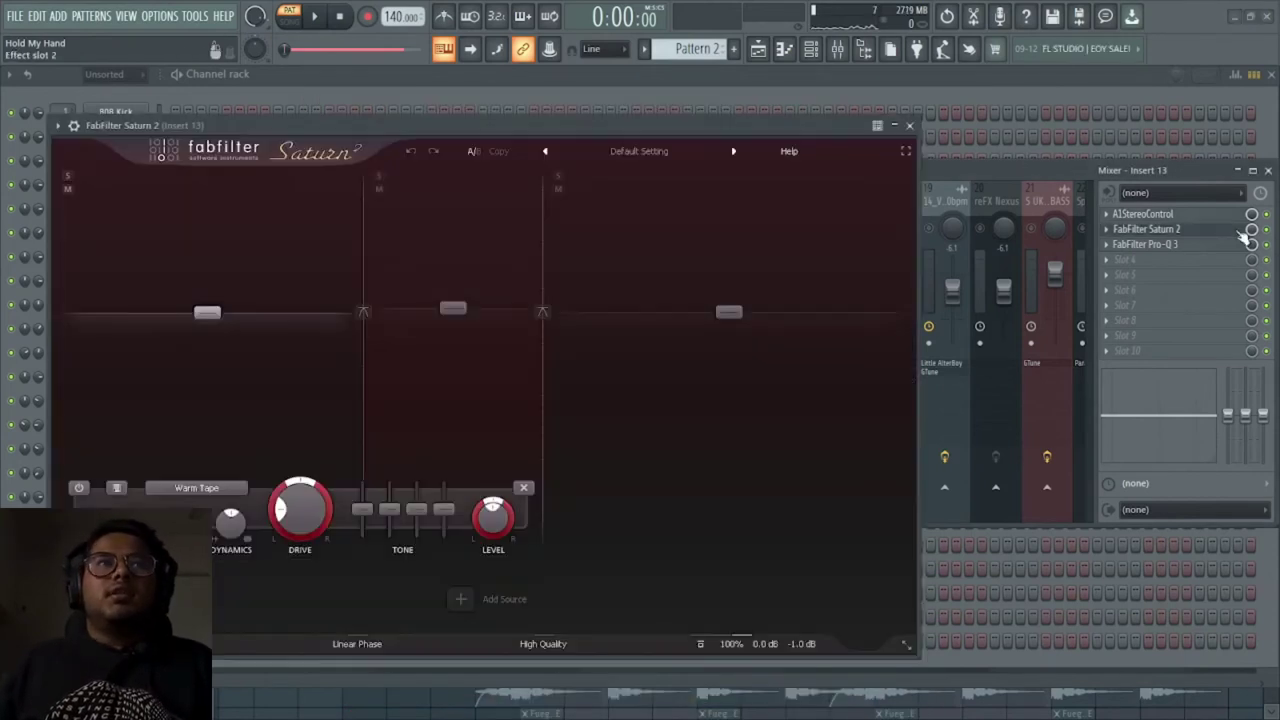
pyautogui.click(910, 126)
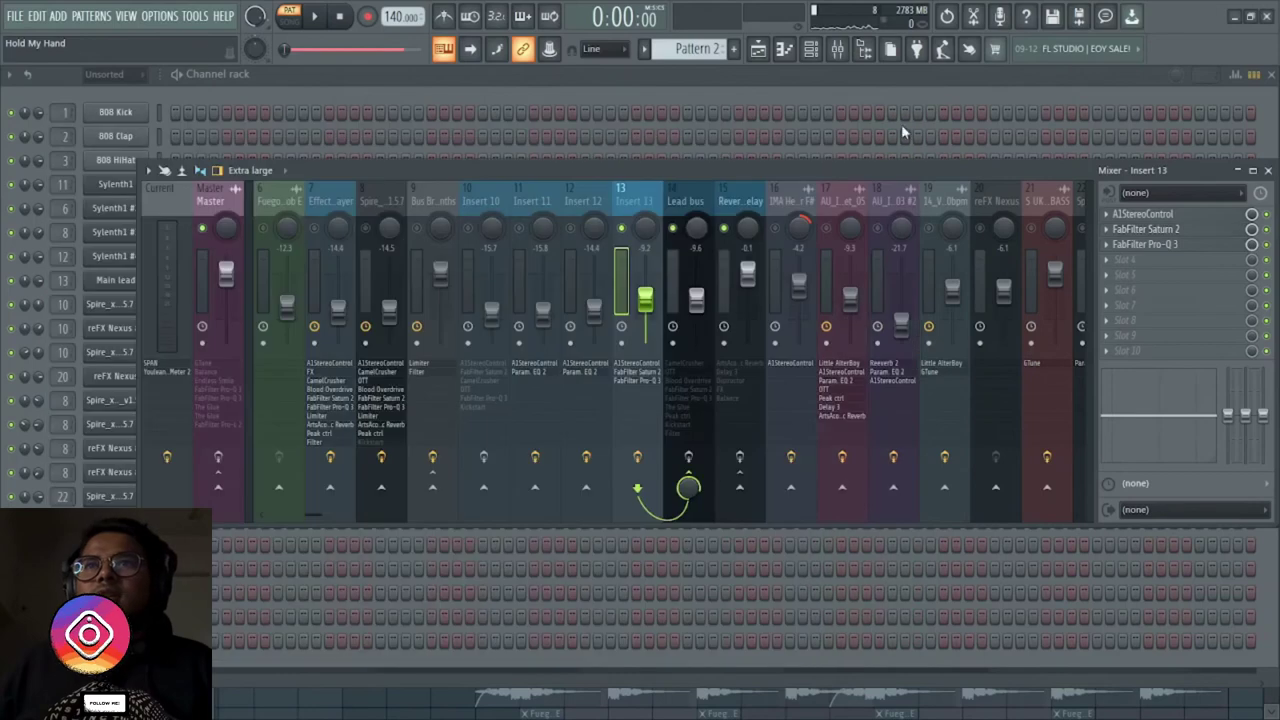
pyautogui.click(1178, 246)
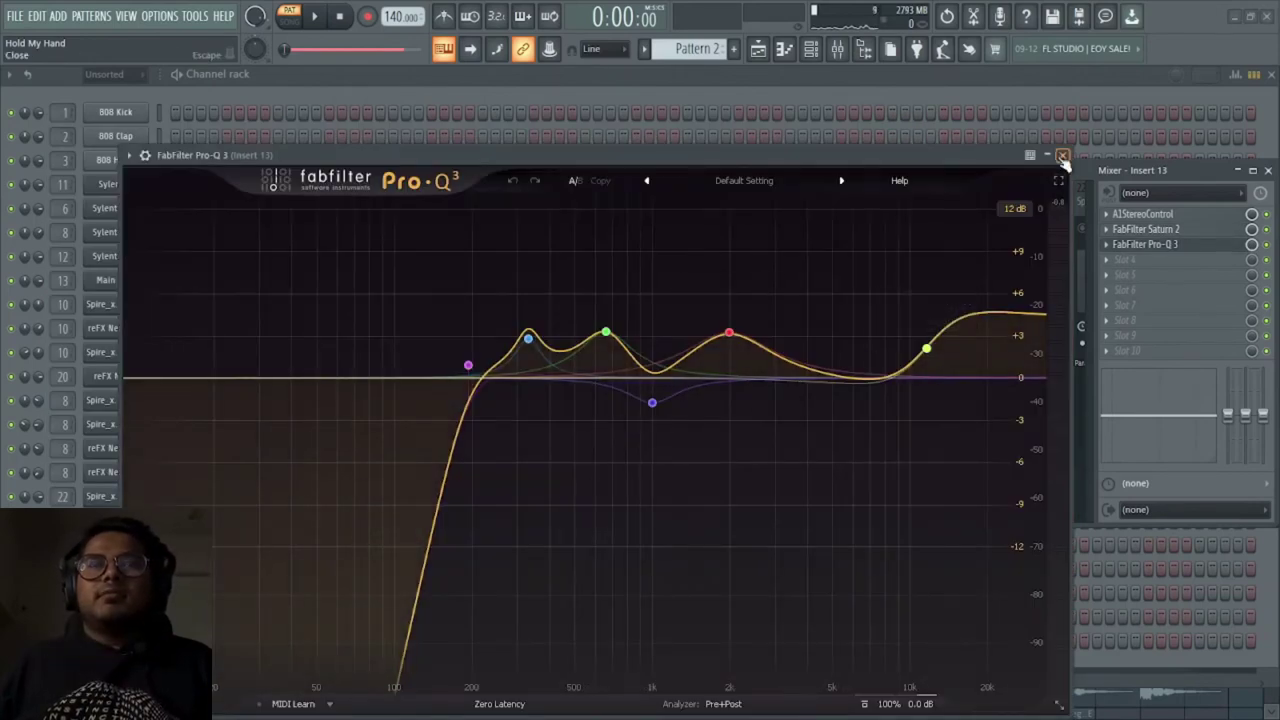
pyautogui.click(1062, 157)
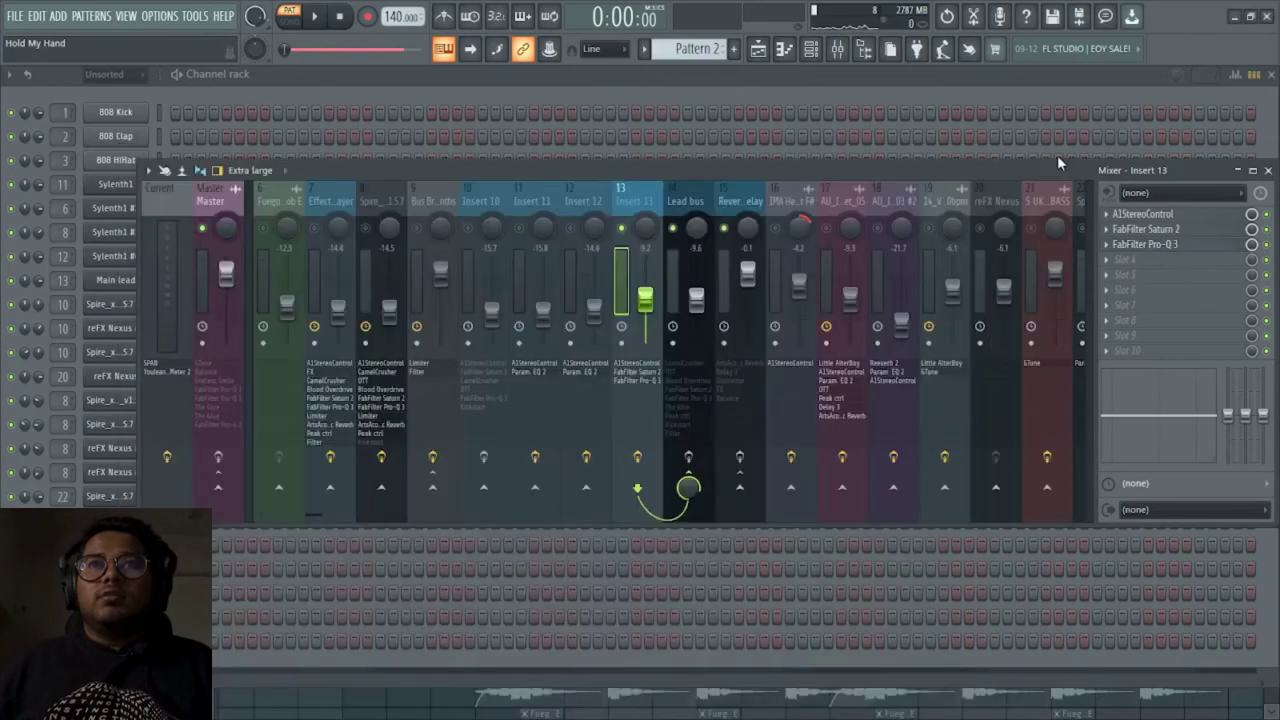
# Unmute Inserts 12 and 11 alongside Insert 13 and play Pattern 2 through all three together
pyautogui.click(574, 234)
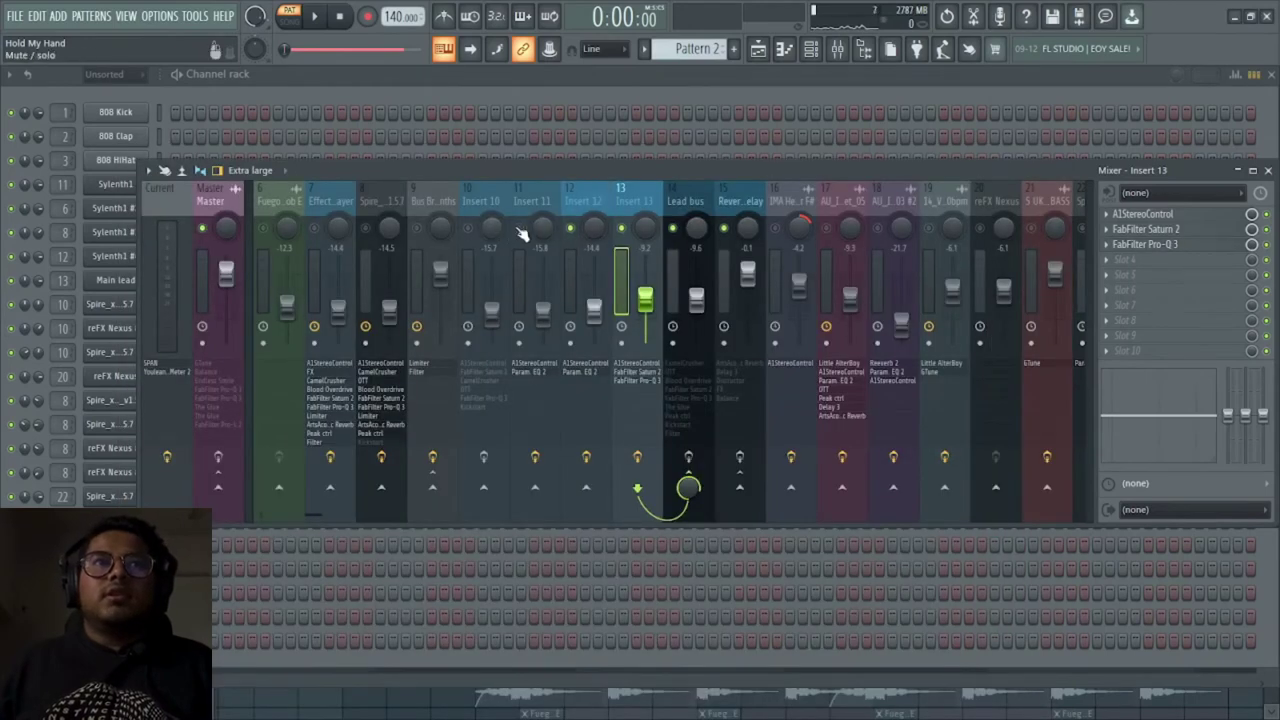
pyautogui.press('space')
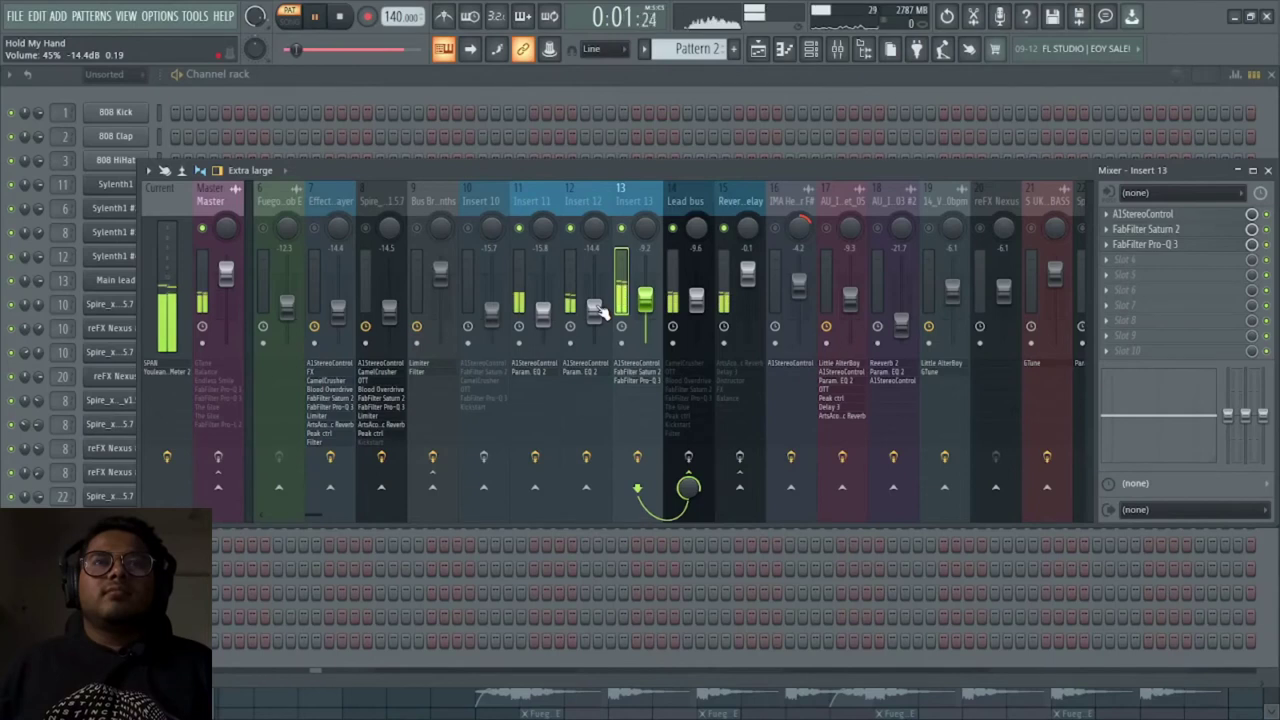
pyautogui.press('space')
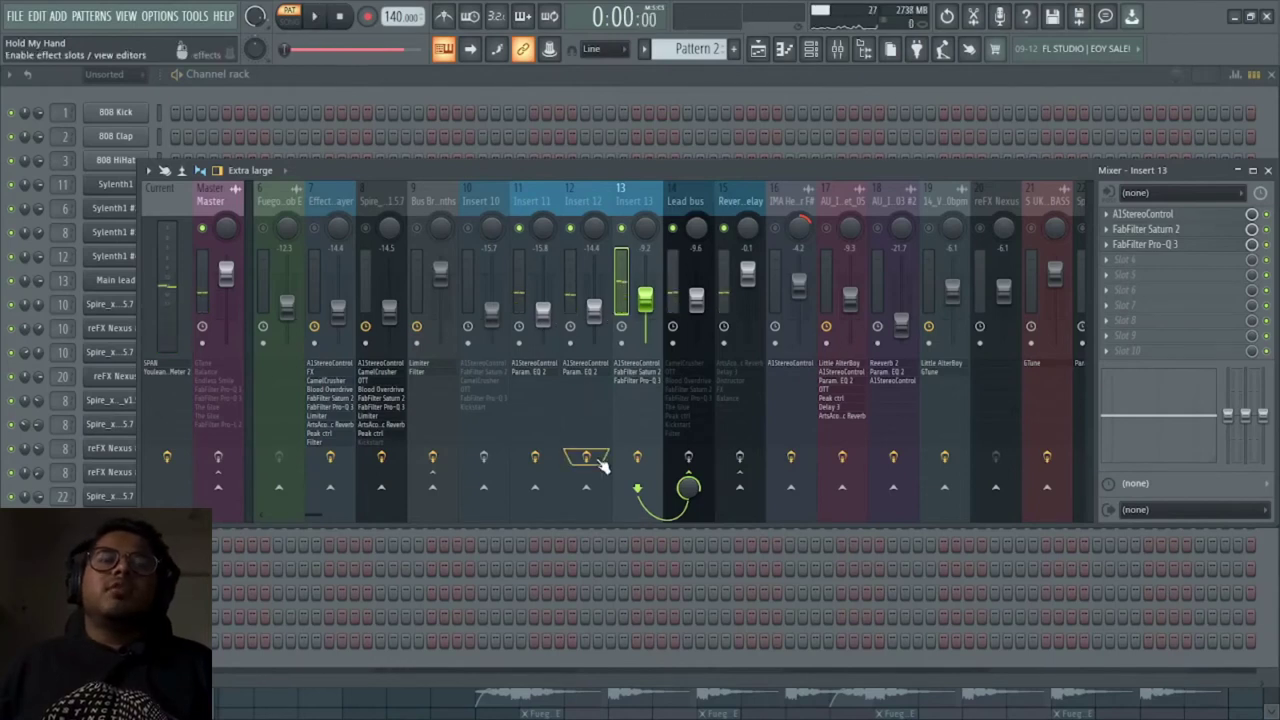
# Enable the Lead bus effect slots with only CamelCrusher active and play Pattern 2 to compare its effect
pyautogui.click(675, 295)
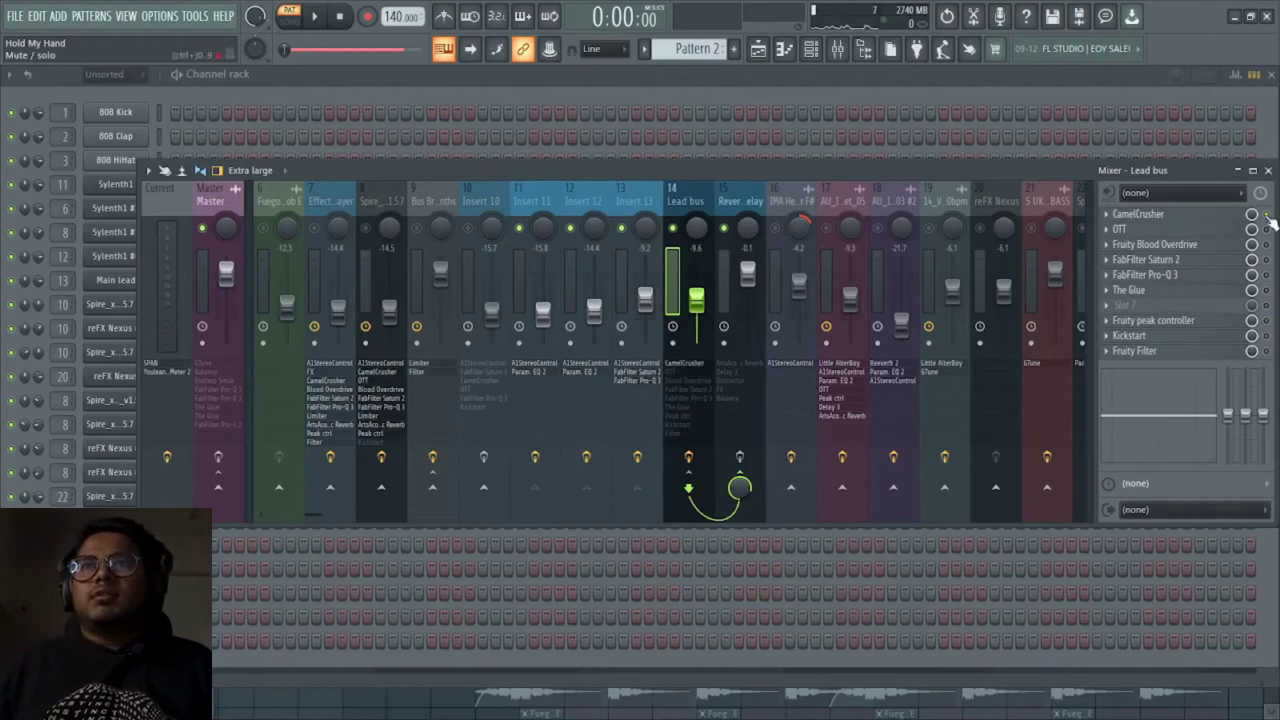
pyautogui.press('space')
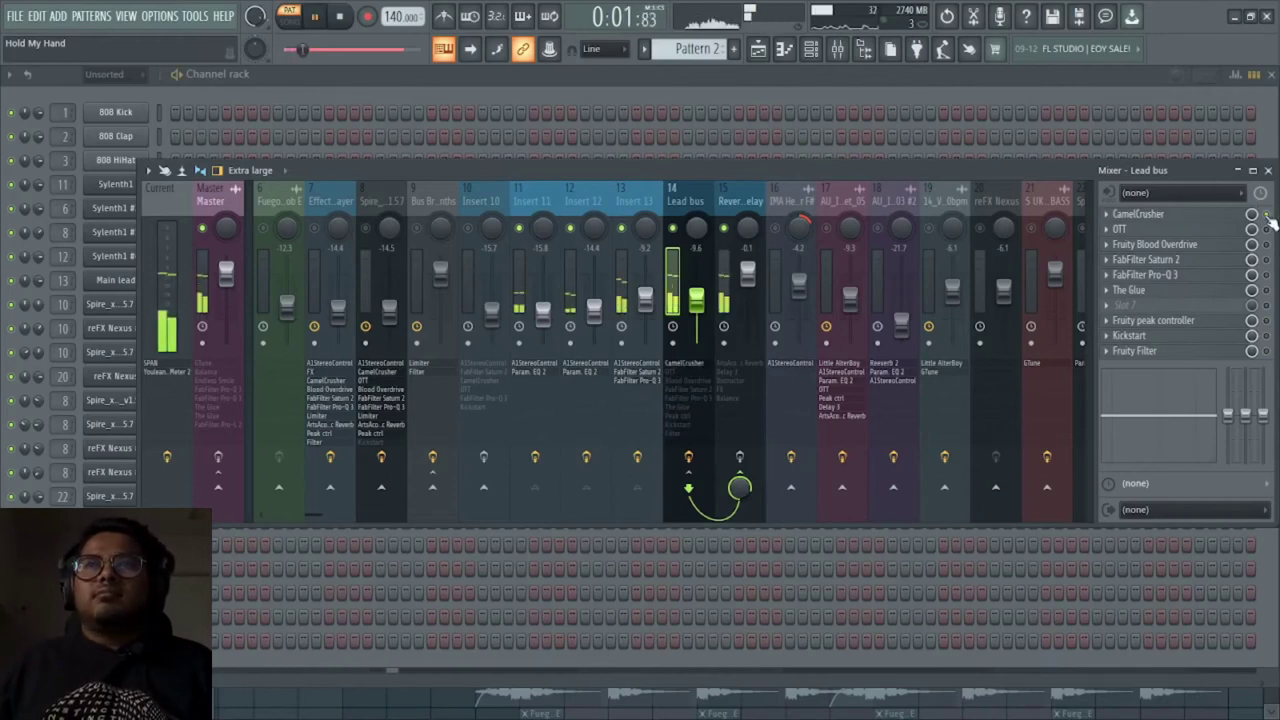
pyautogui.press('space')
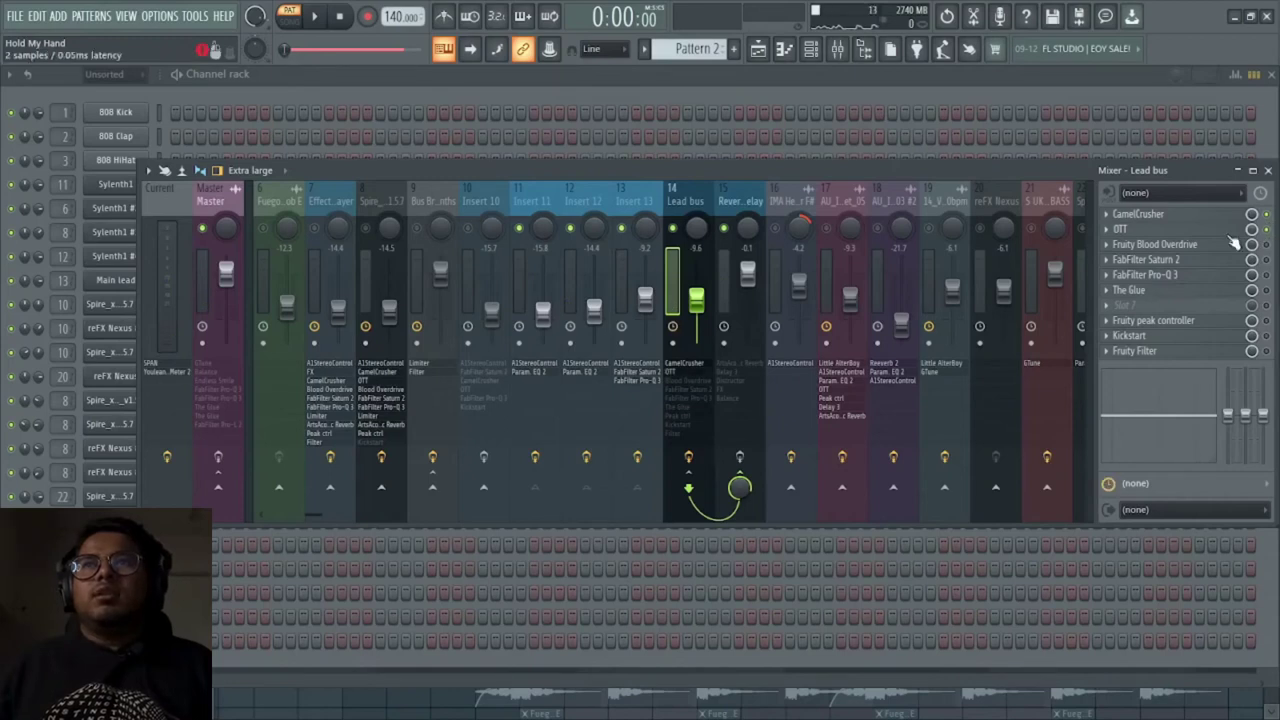
# Inspect OTT on the Lead bus and play Pattern 2 with it enabled after CamelCrusher
pyautogui.click(1230, 230)
pyautogui.press('space')
pyautogui.click(1230, 229)
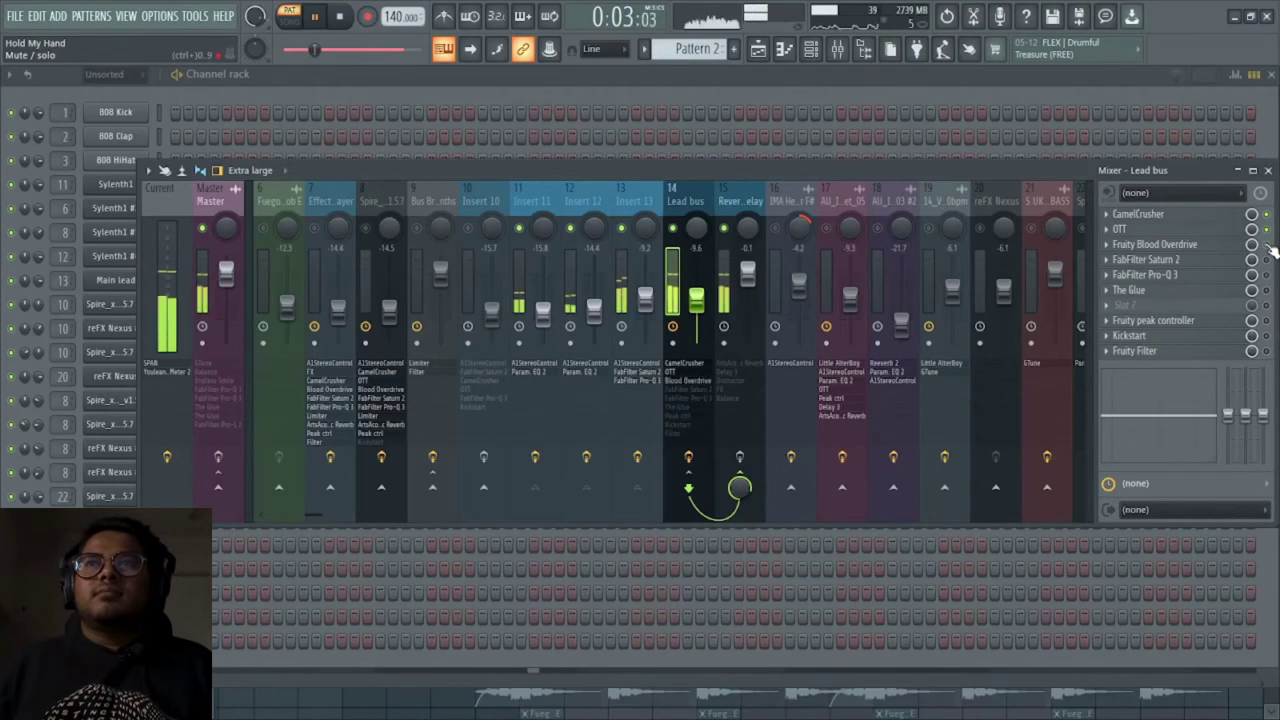
# Inspect Fruity Blood Overdrive on the Lead bus and play Pattern 2 while switching it off and on to compare
pyautogui.click(1228, 253)
pyautogui.press('space')
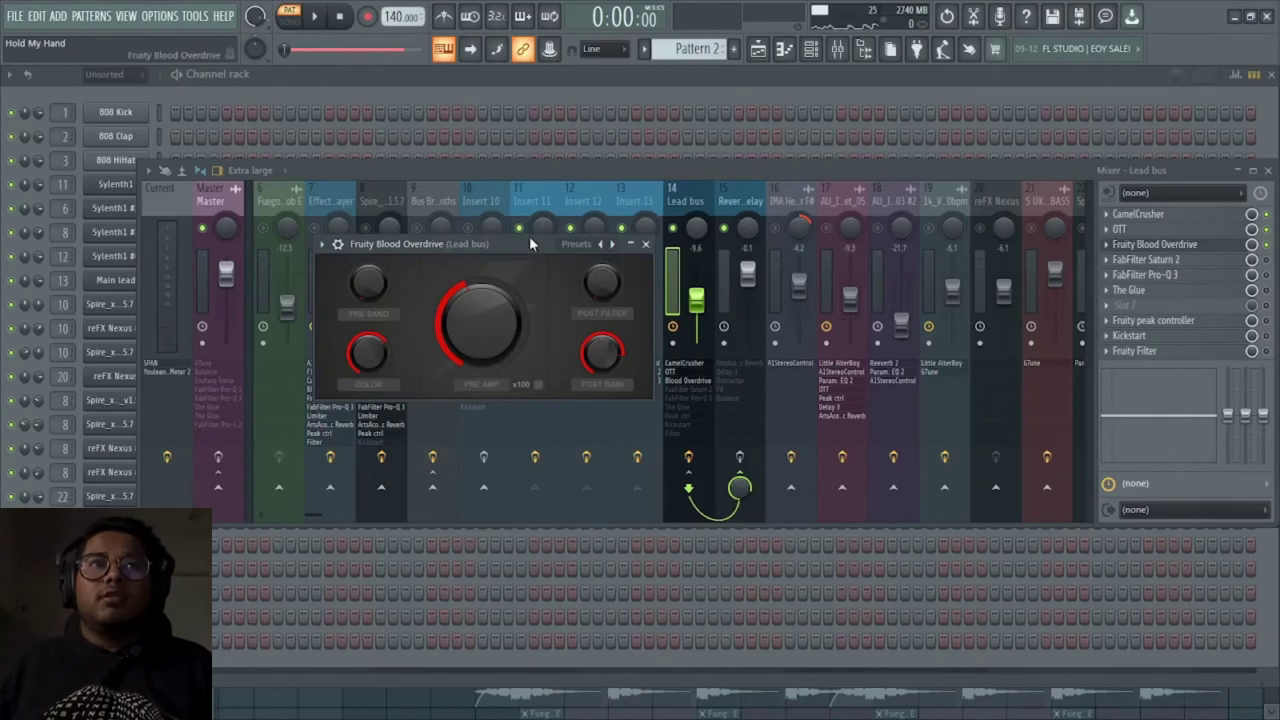
pyautogui.moveTo(529, 240); pyautogui.dragTo(592, 253)
pyautogui.click(711, 257)
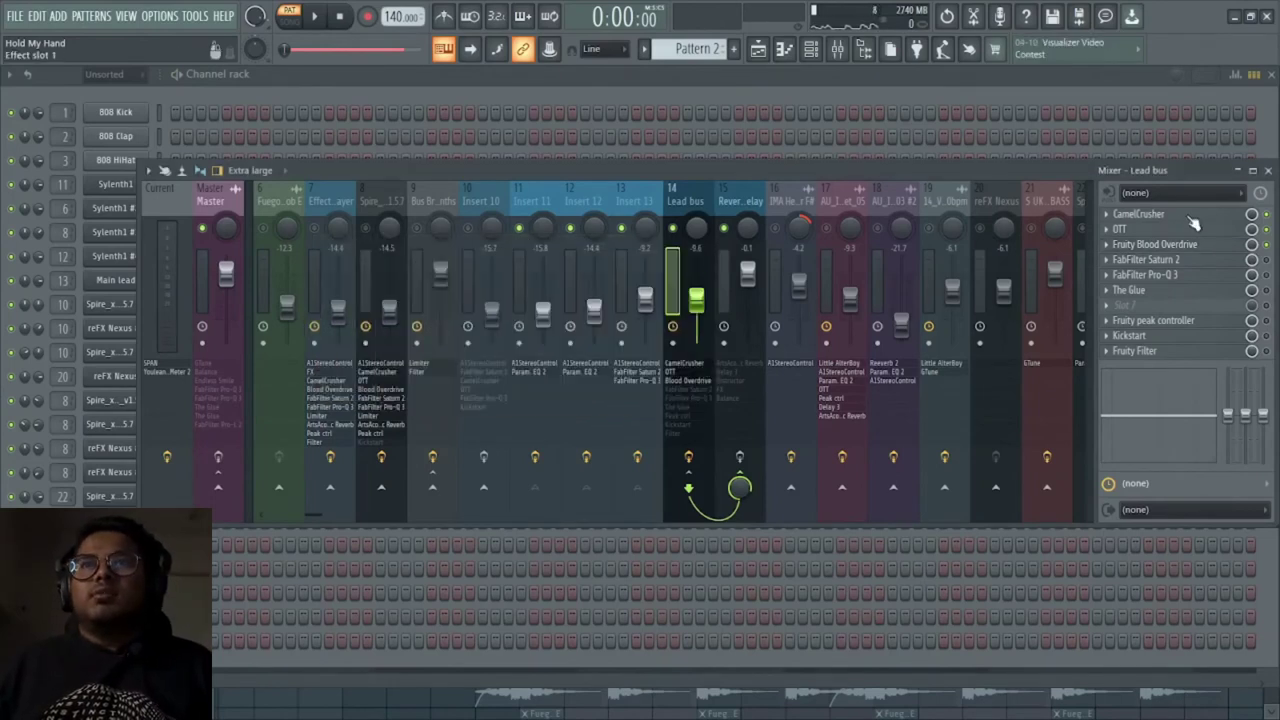
pyautogui.press('space')
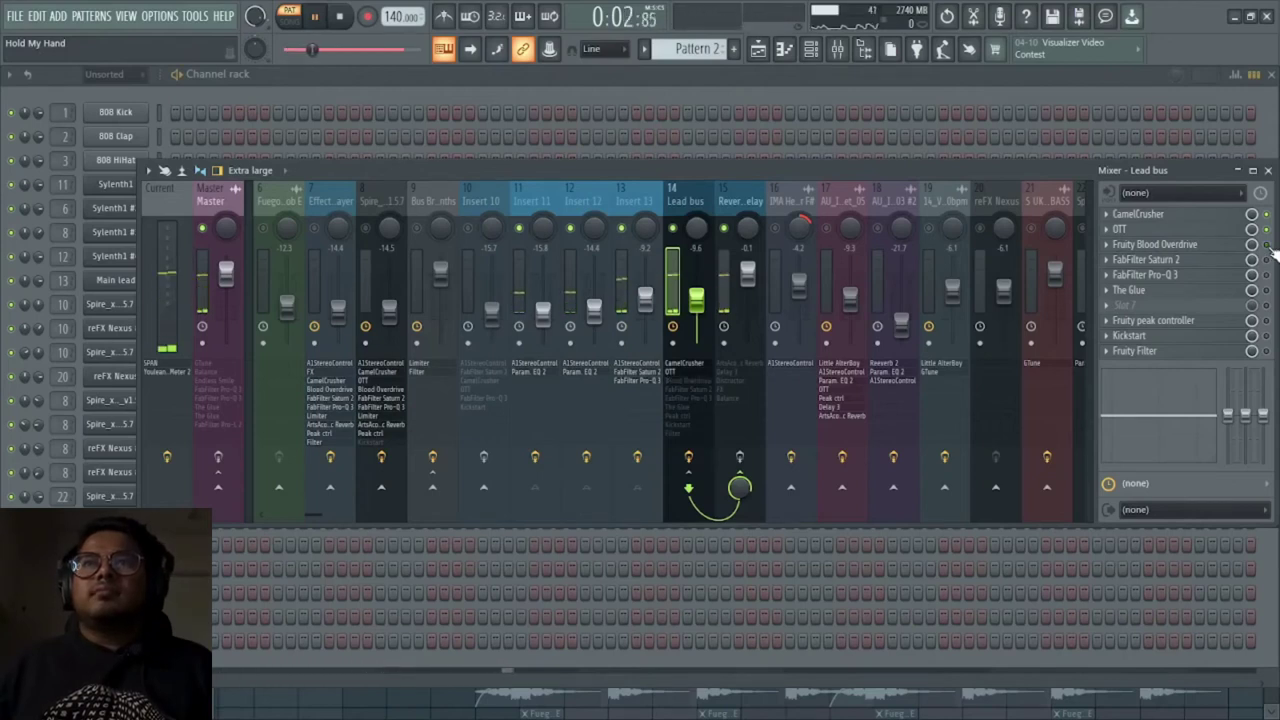
pyautogui.press('space')
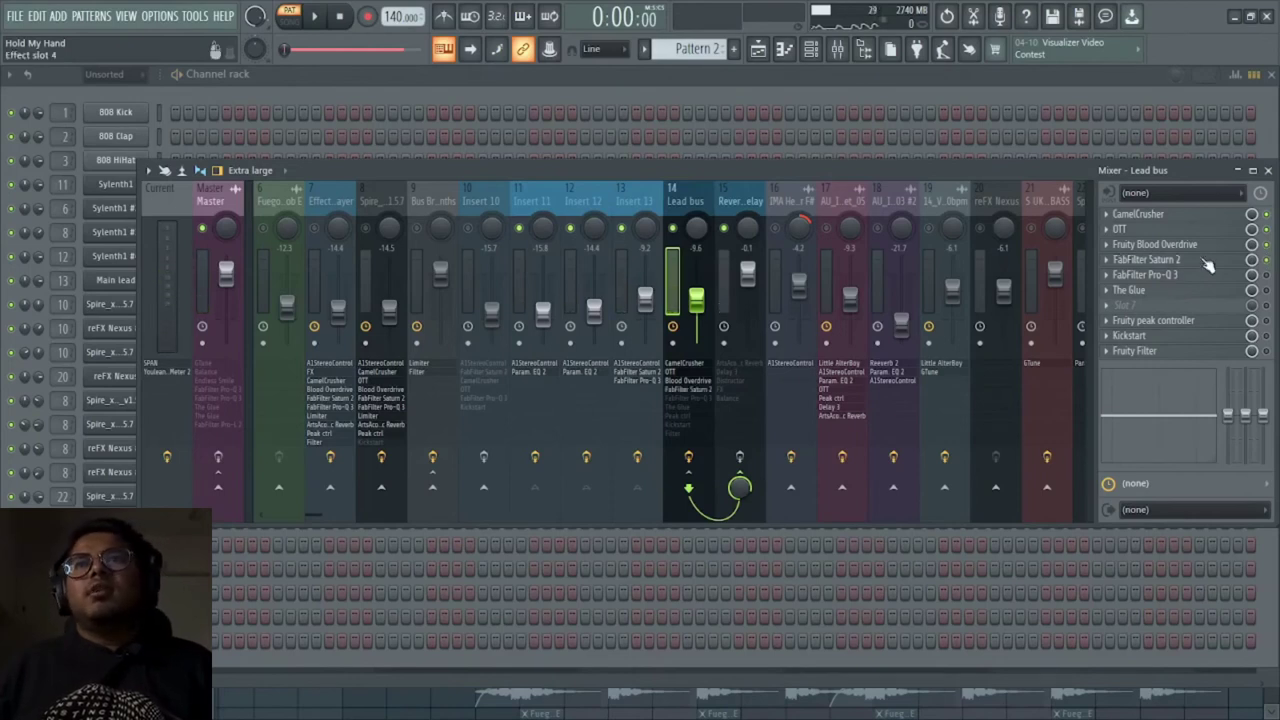
# Play Pattern 2 with FabFilter Saturn 2 and Pro-Q 3 enabled on the Lead bus, and inspect the Pro-Q 3 curve
pyautogui.press('space')
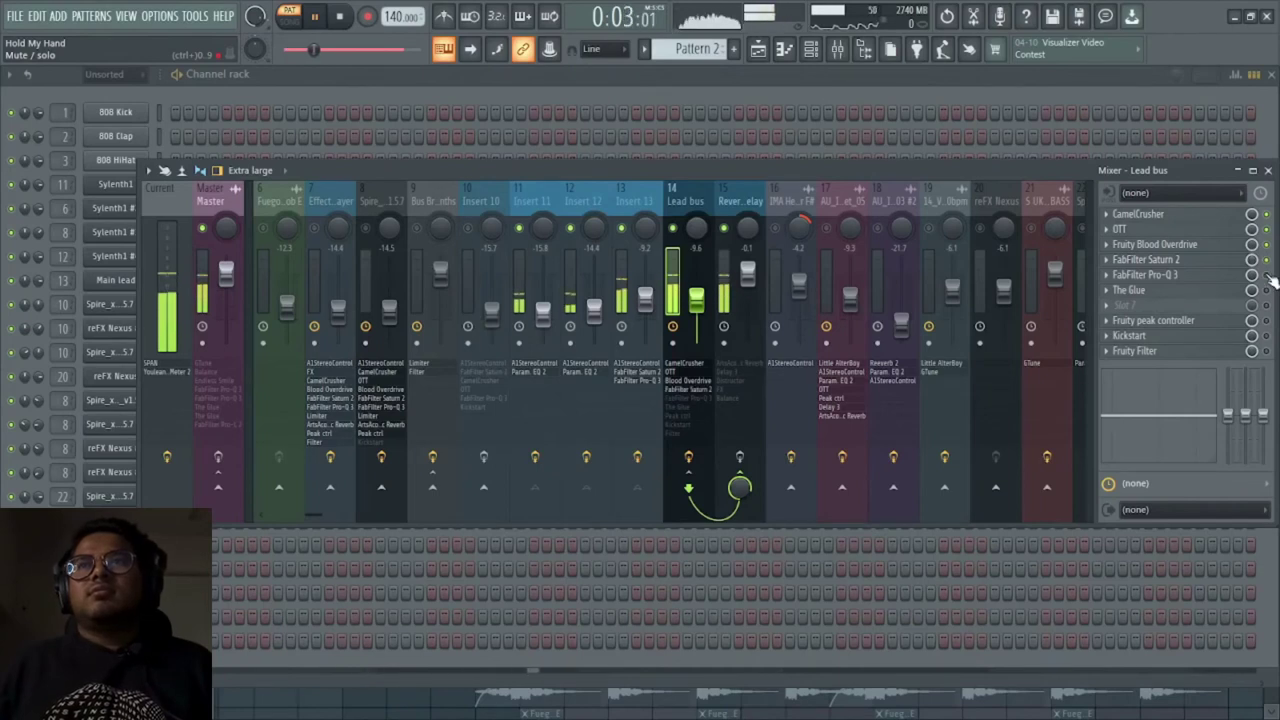
pyautogui.click(1243, 278)
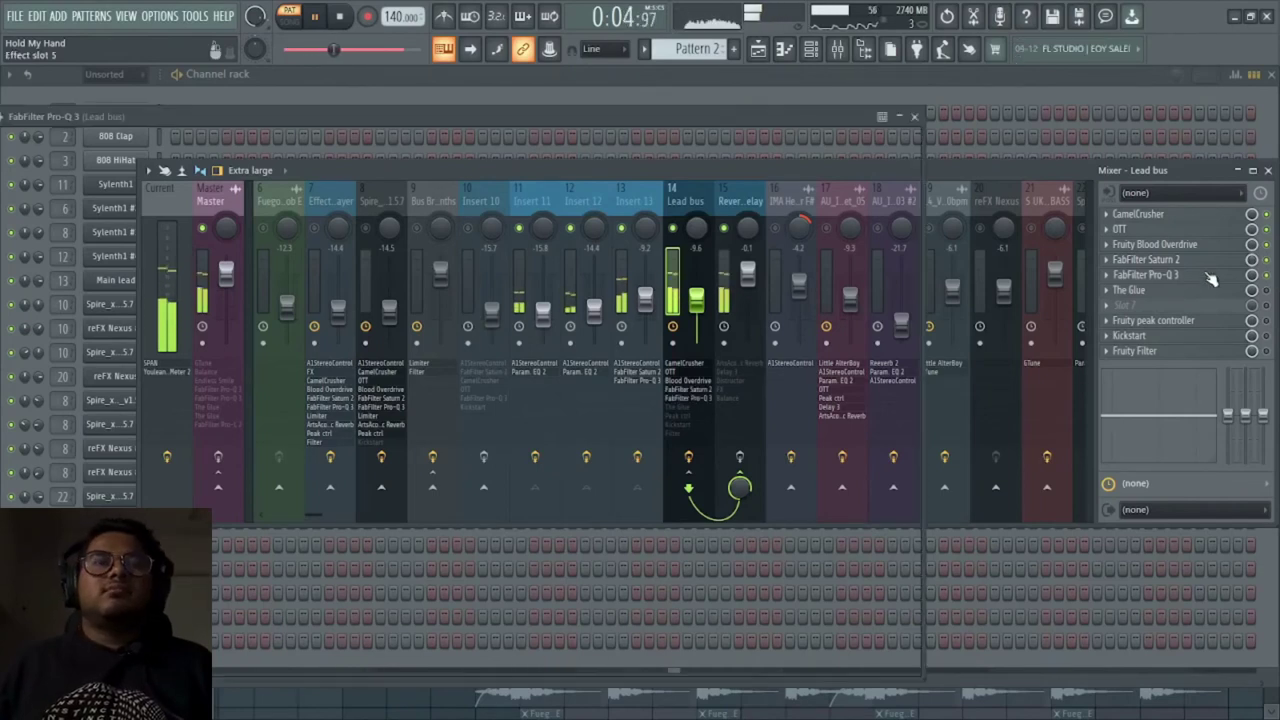
pyautogui.press('space')
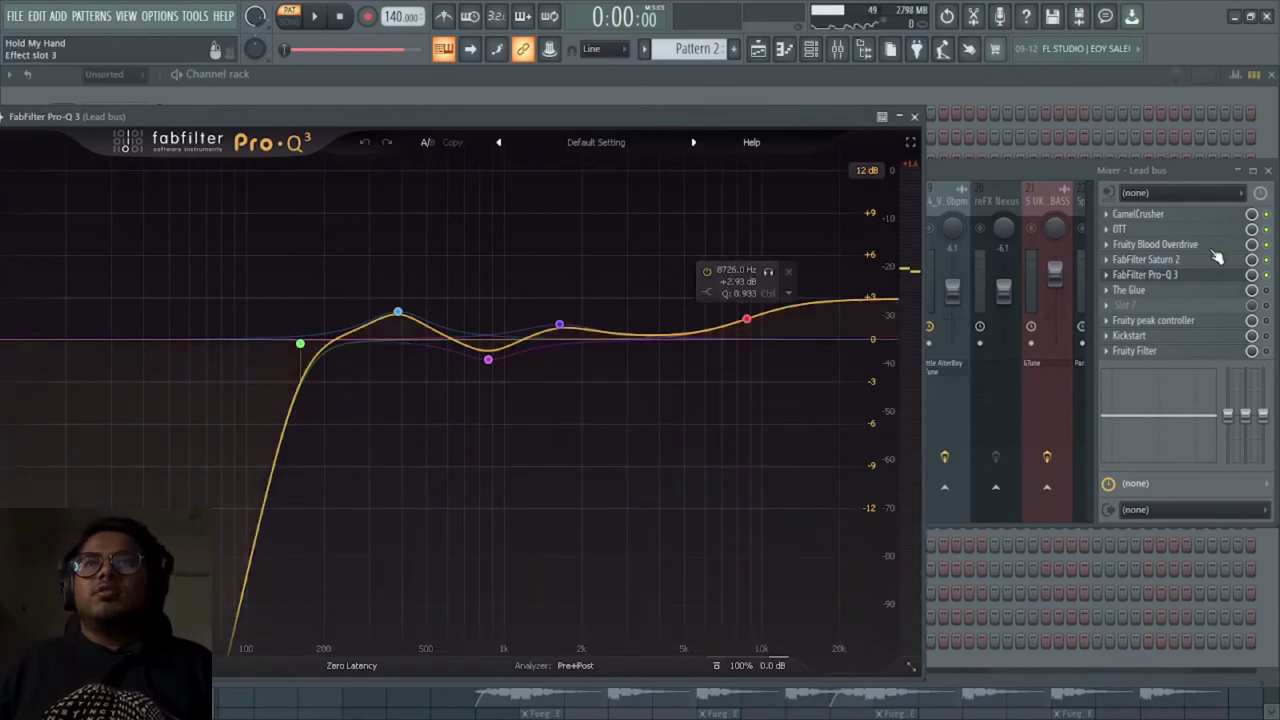
pyautogui.click(915, 117)
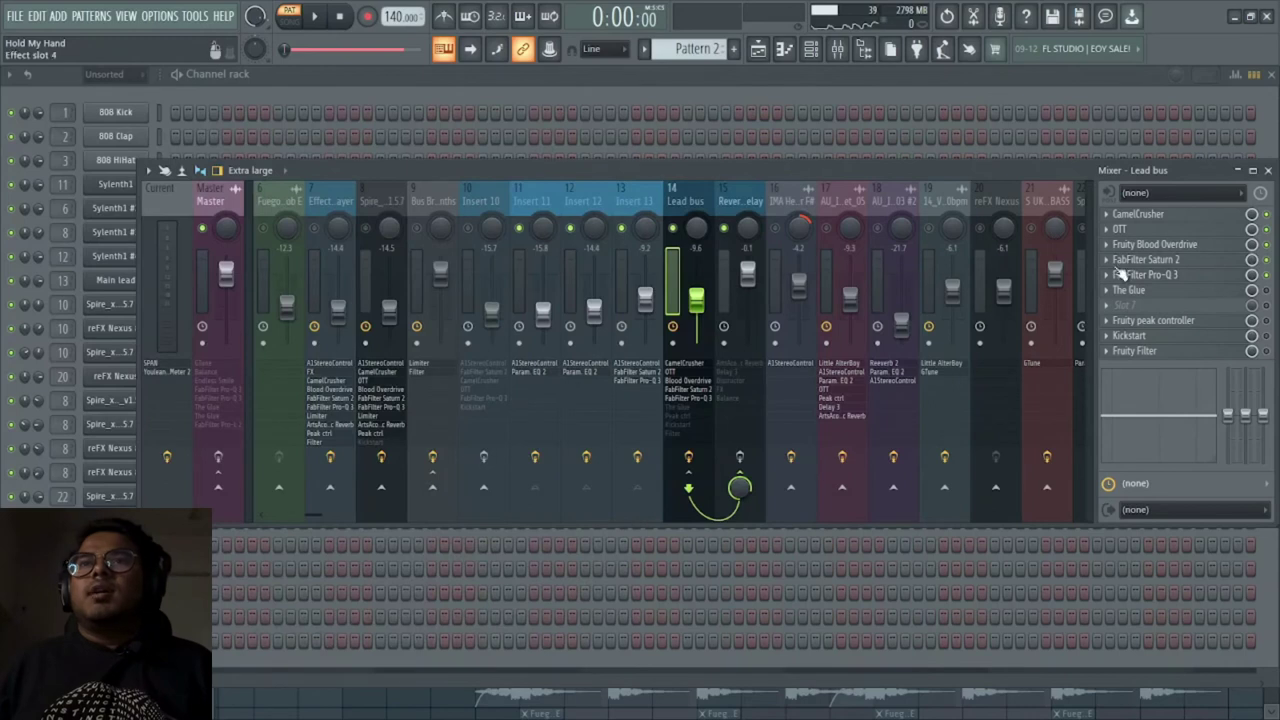
# Inspect The Glue on the Lead bus, and play Pattern 2 while enabling it and Fruity peak controller
pyautogui.click(1208, 298)
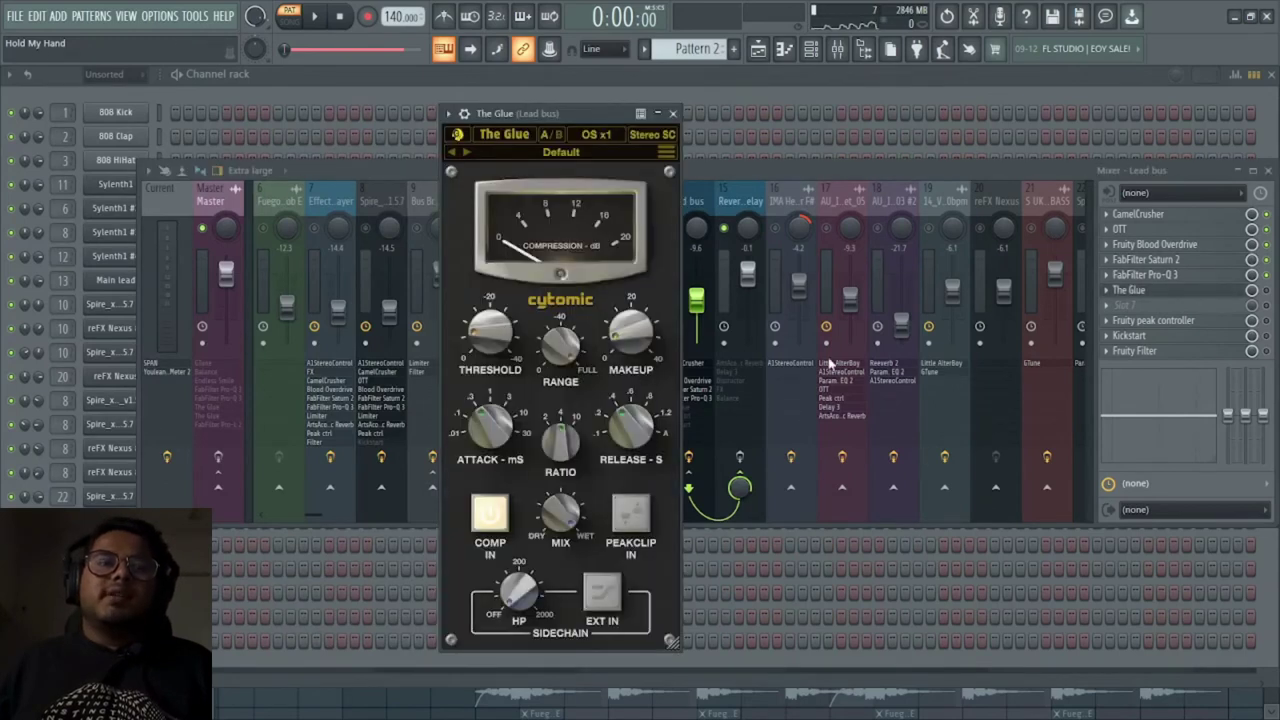
pyautogui.click(674, 113)
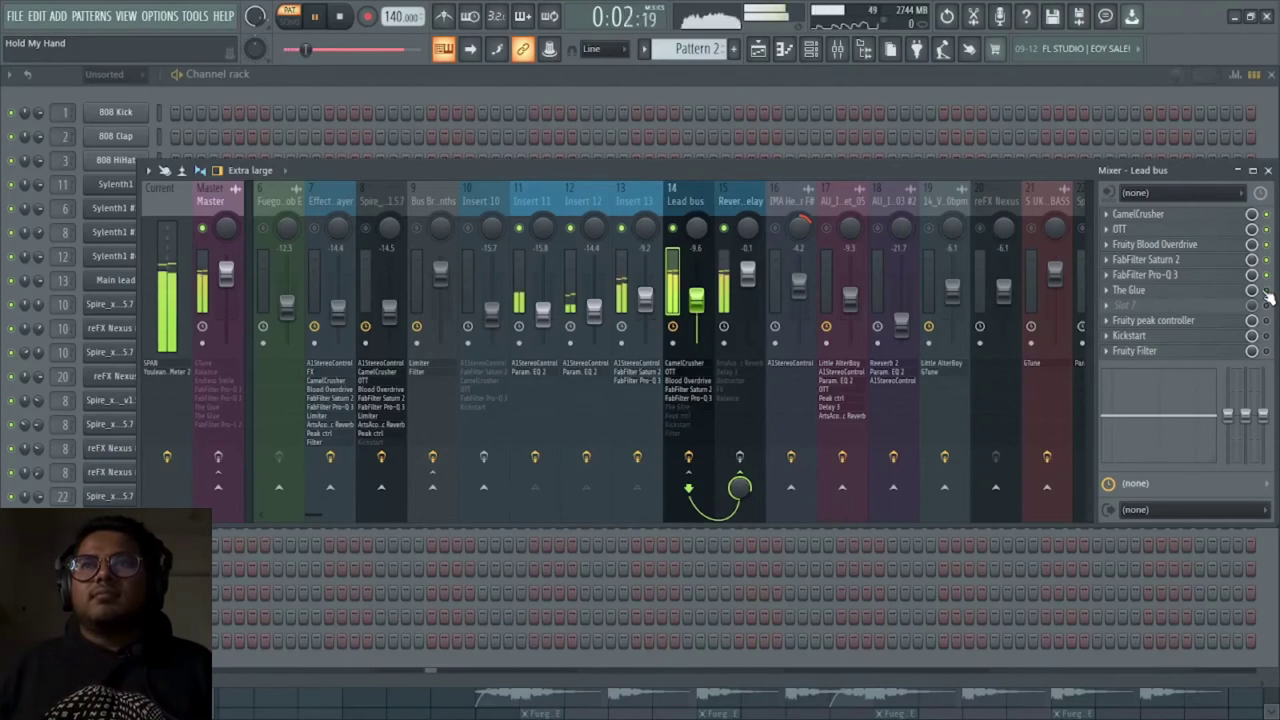
pyautogui.press('space')
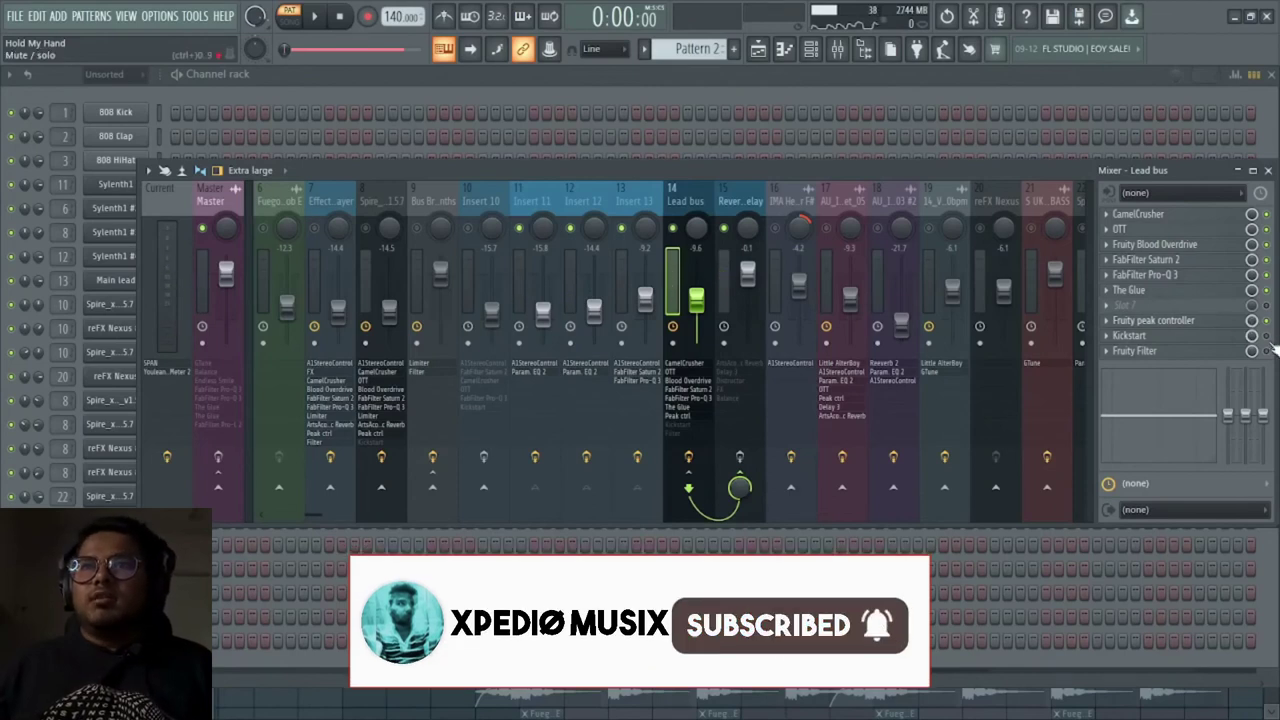
# Inspect Kickstart on the Lead bus, and play Pattern 2 while bypassing and re-enabling the bus's whole effect chain
pyautogui.click(1200, 337)
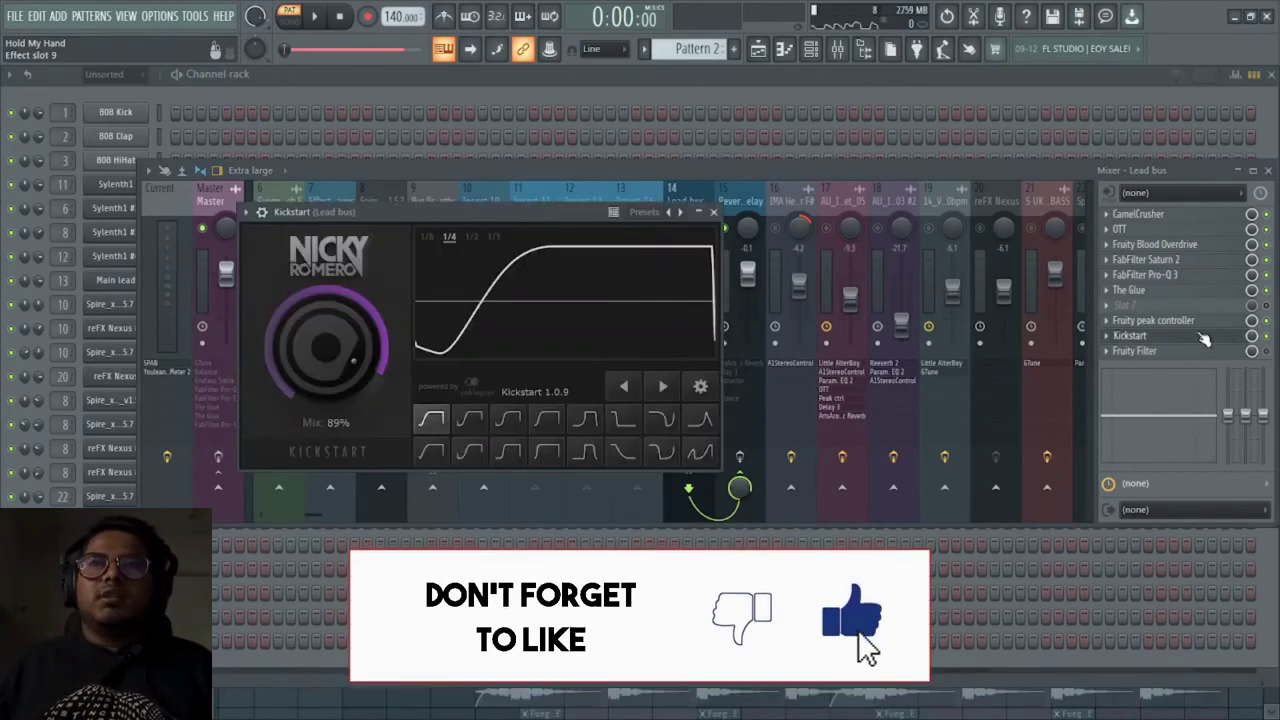
pyautogui.click(1200, 337)
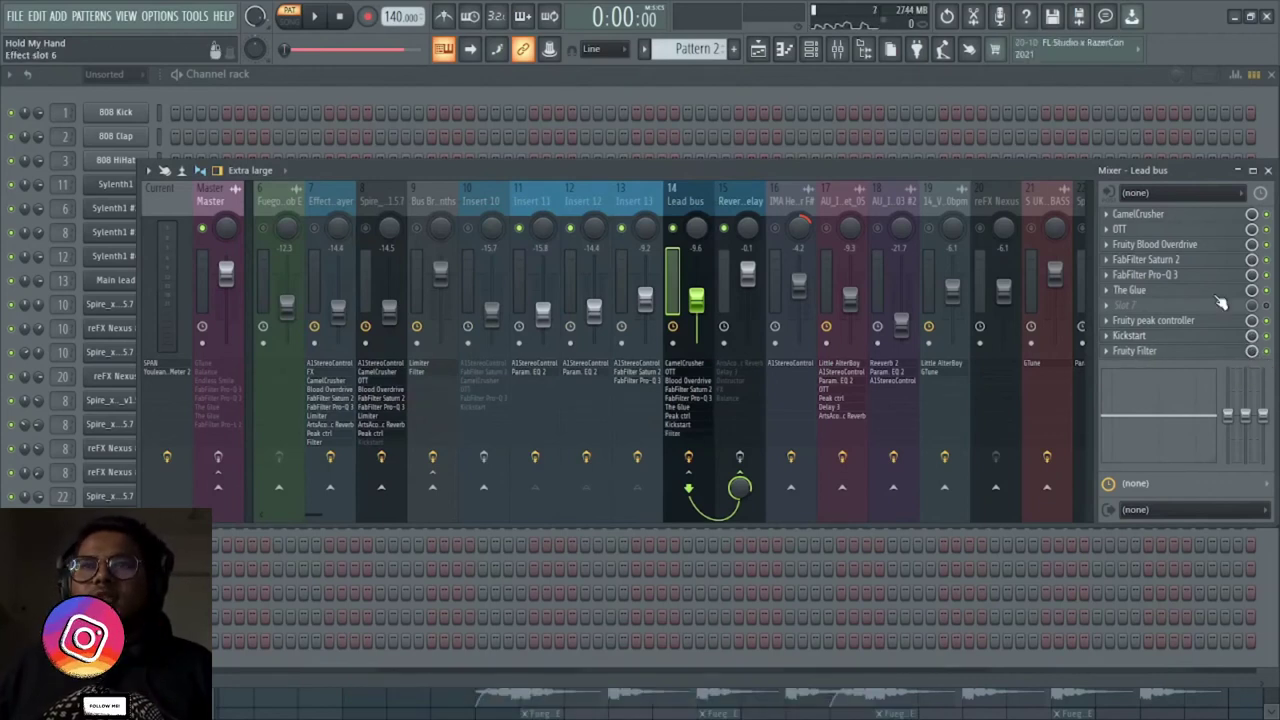
pyautogui.press('space')
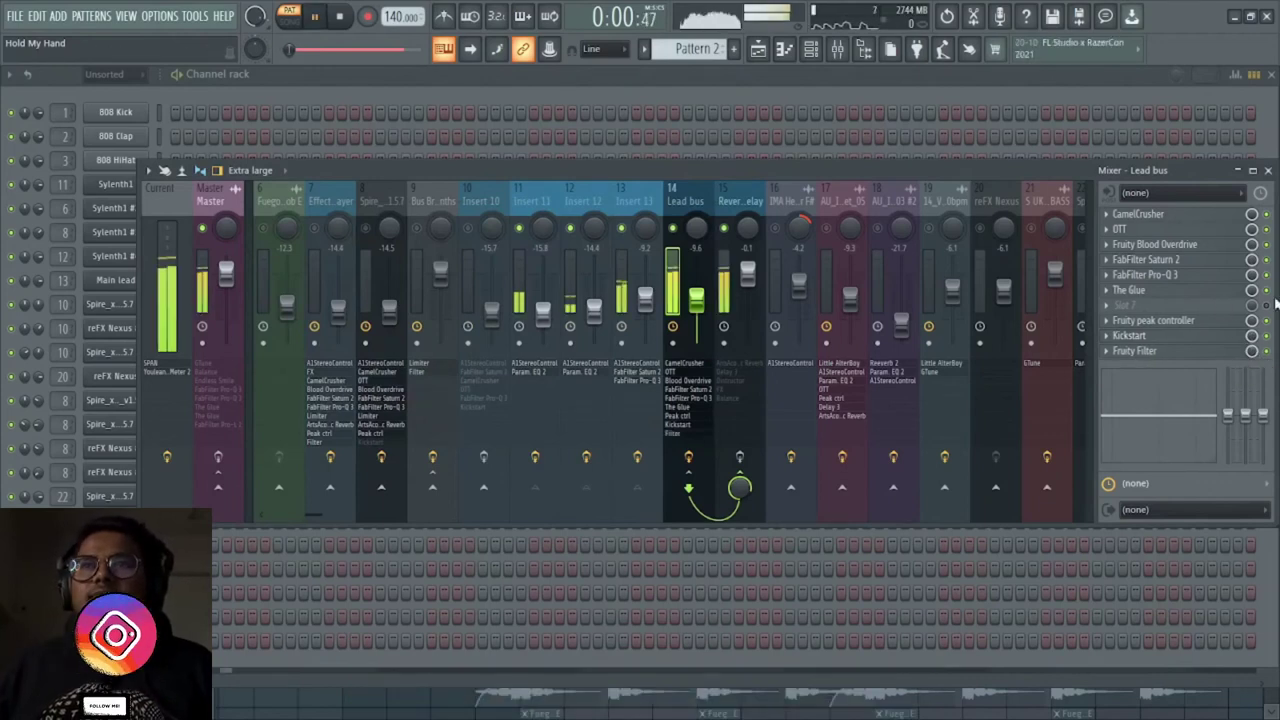
pyautogui.click(675, 468)
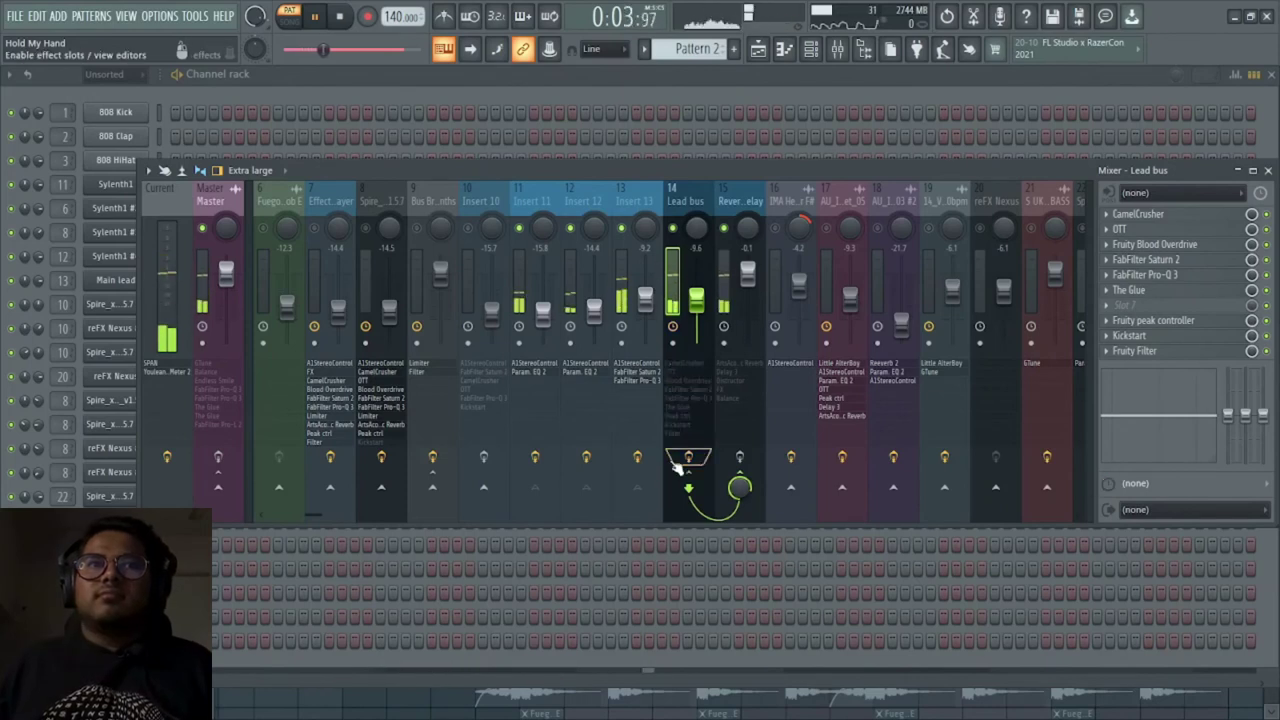
pyautogui.click(675, 468)
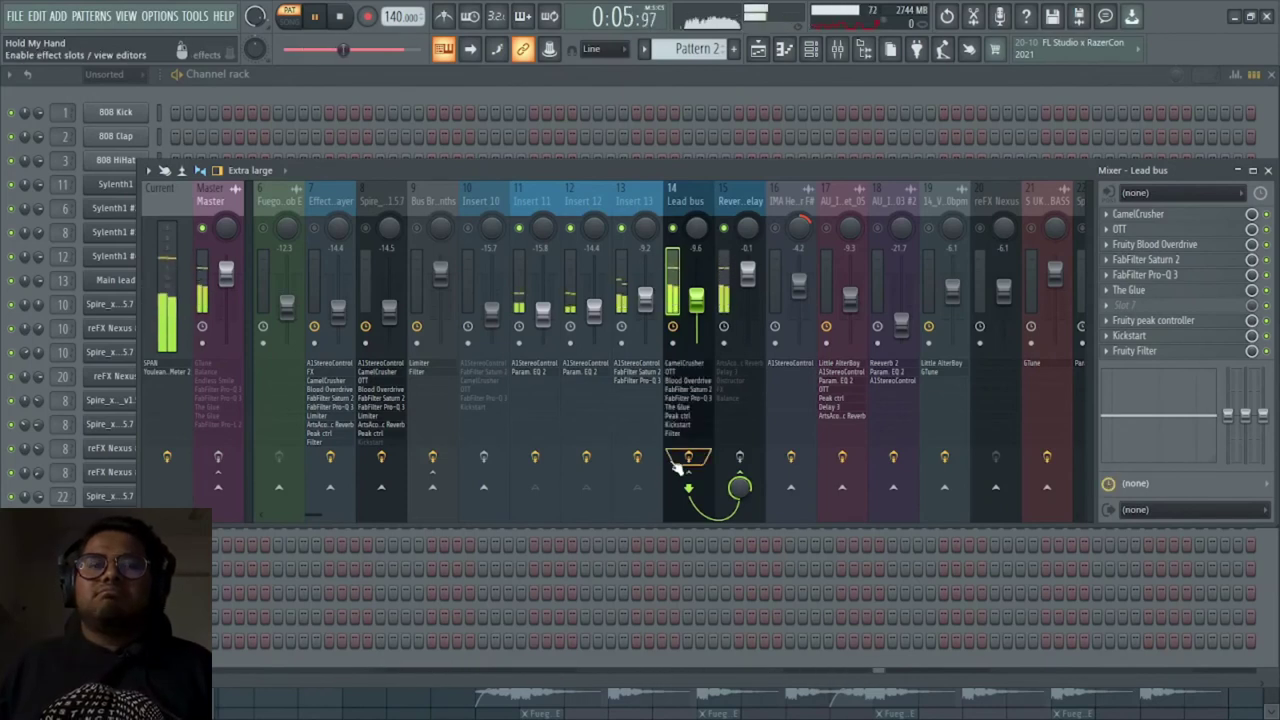
pyautogui.press('space')
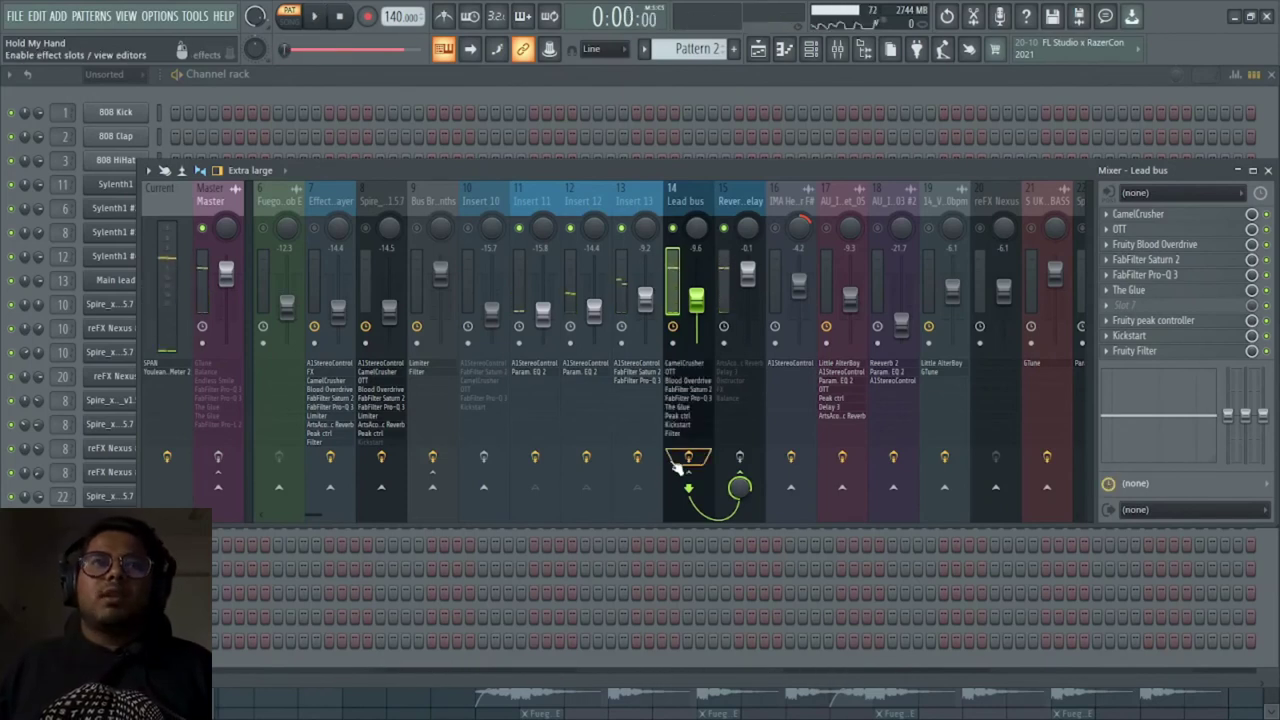
# Inspect ArtsAcoustic Reverb and Fruity Delay 3 on the Reverb/Delay insert, and play Pattern 2 with the insert's effect chain enabled
pyautogui.click(725, 276)
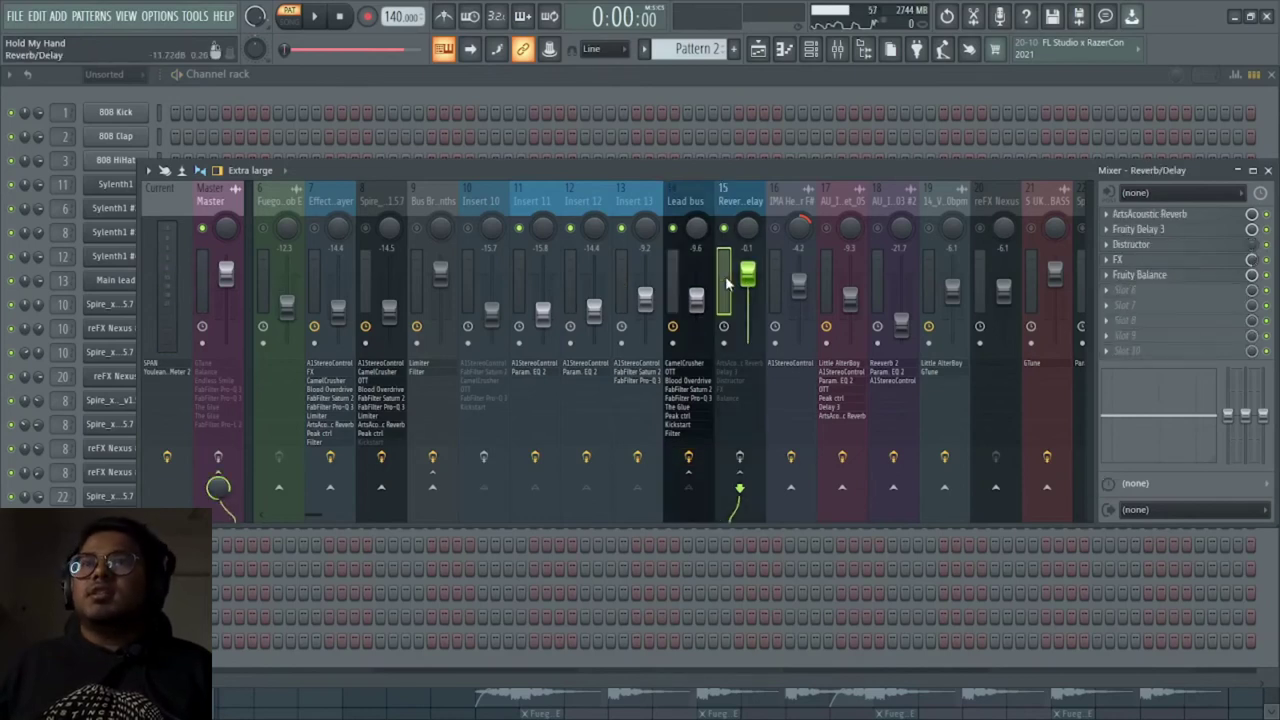
pyautogui.click(687, 425)
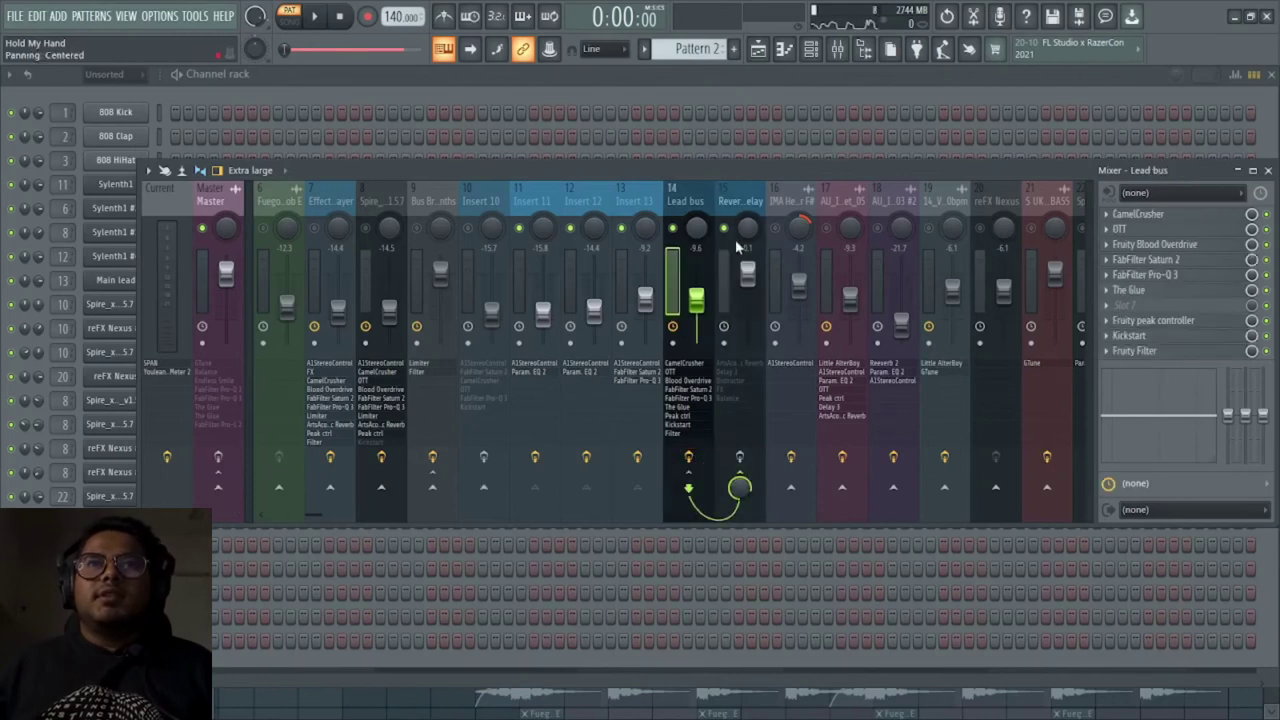
pyautogui.click(737, 250)
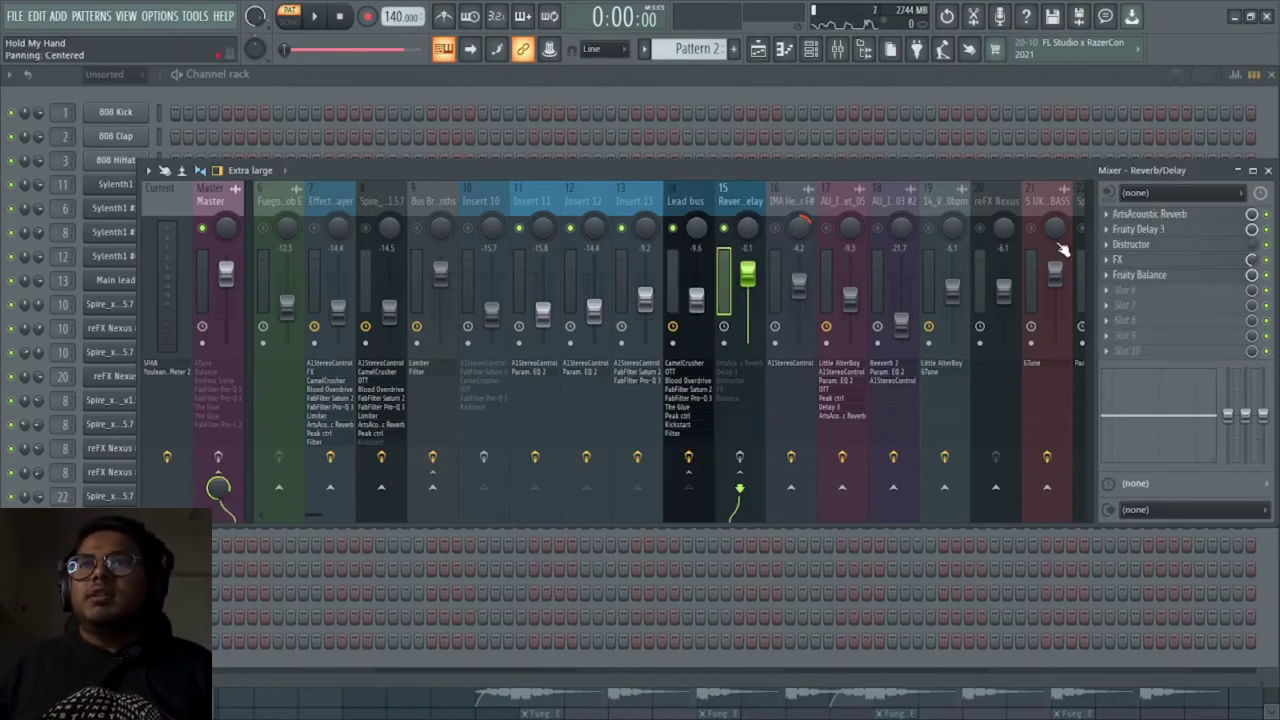
pyautogui.click(1150, 214)
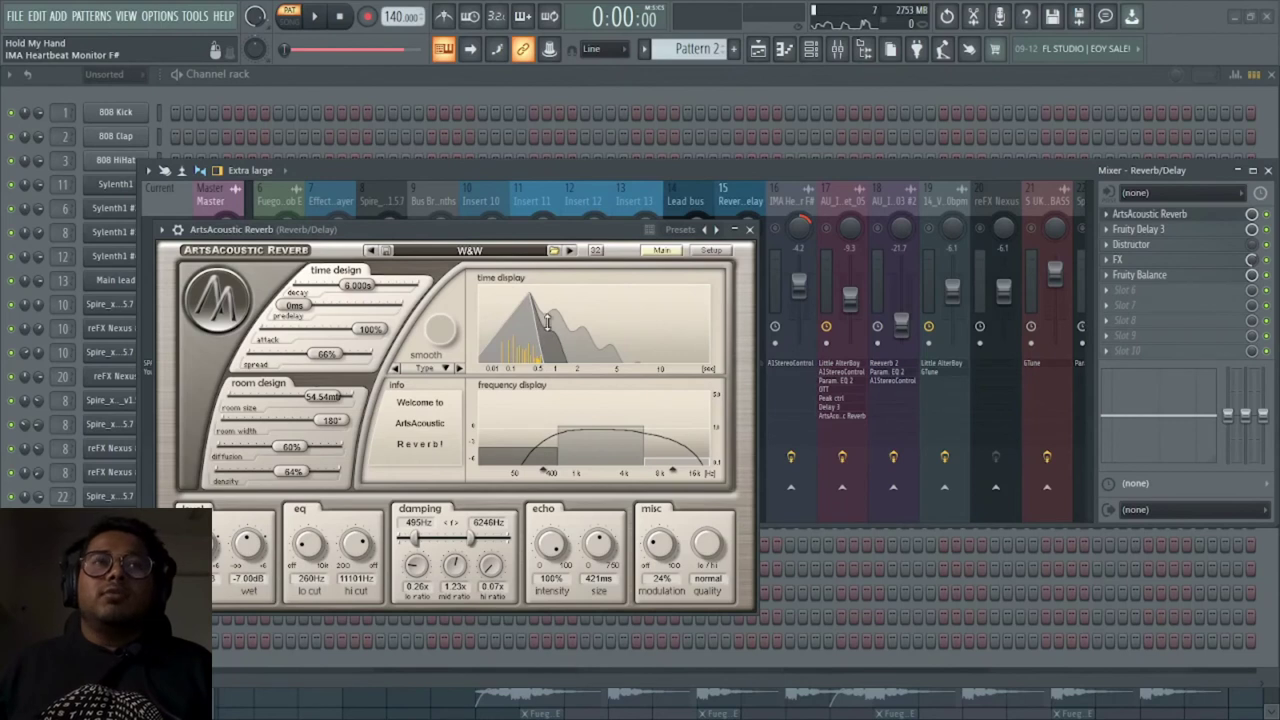
pyautogui.click(746, 232)
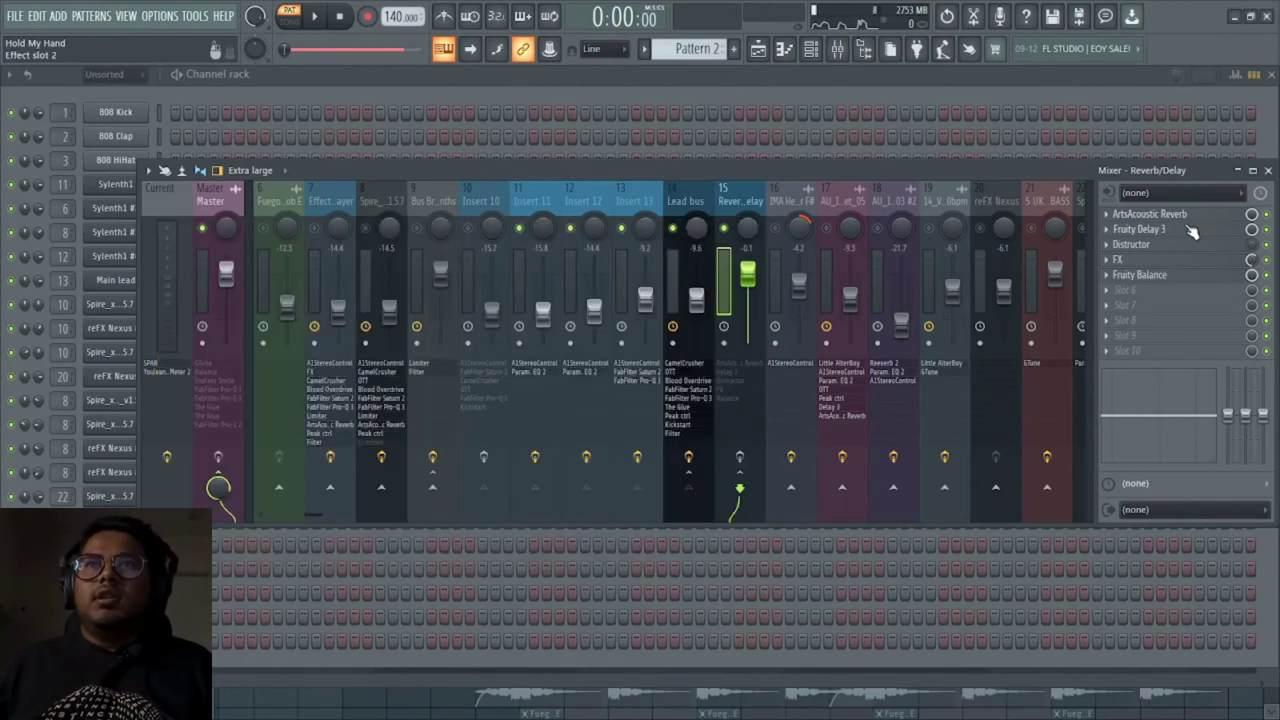
pyautogui.click(1138, 229)
pyautogui.click(991, 226)
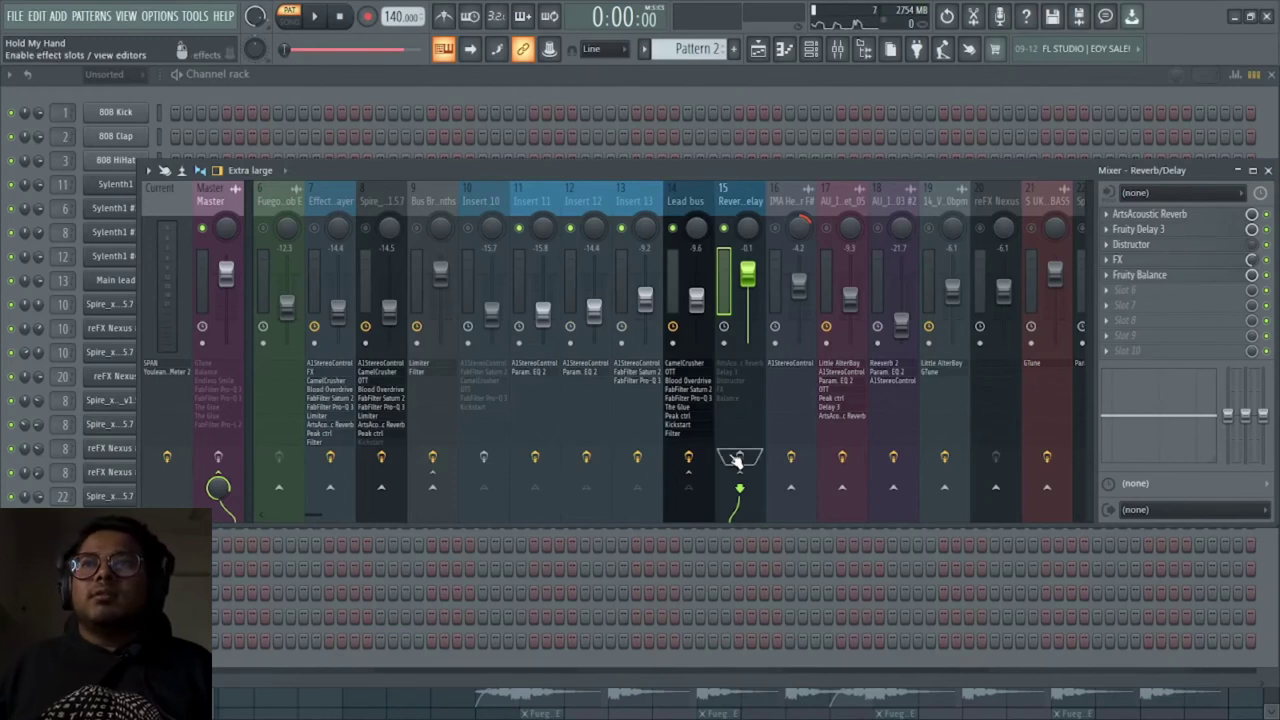
pyautogui.press('space')
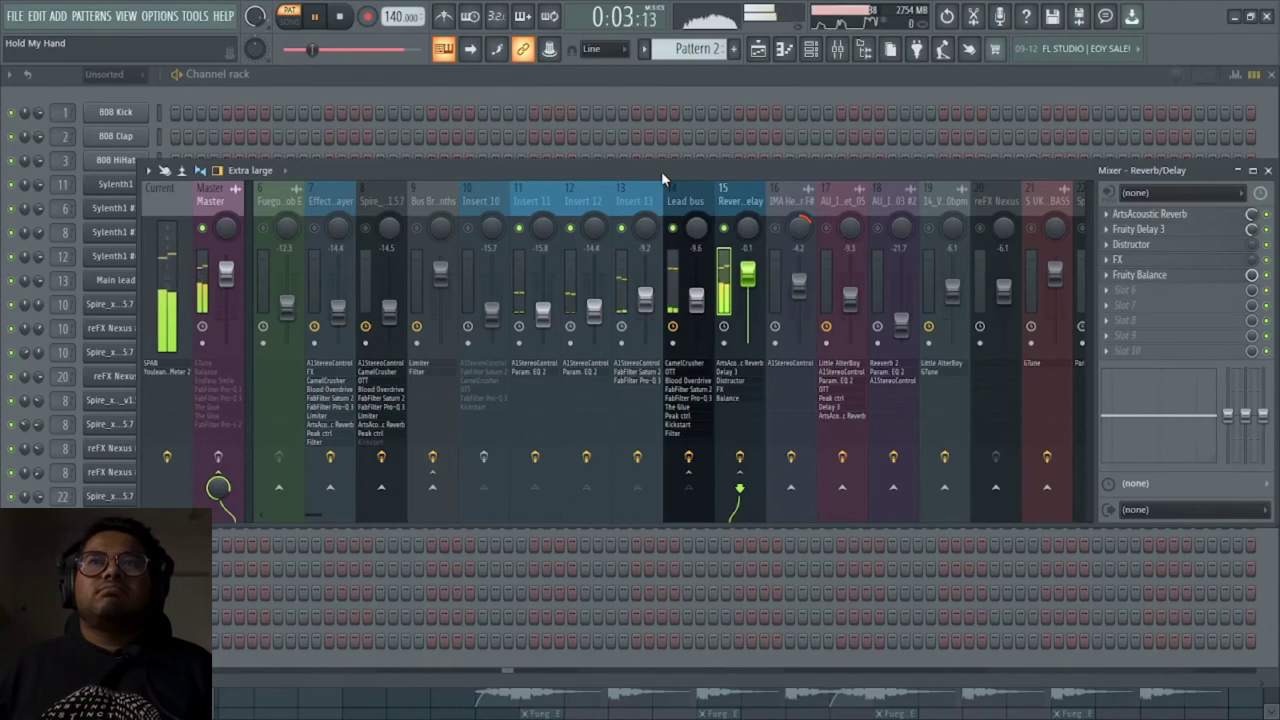
pyautogui.press('space')
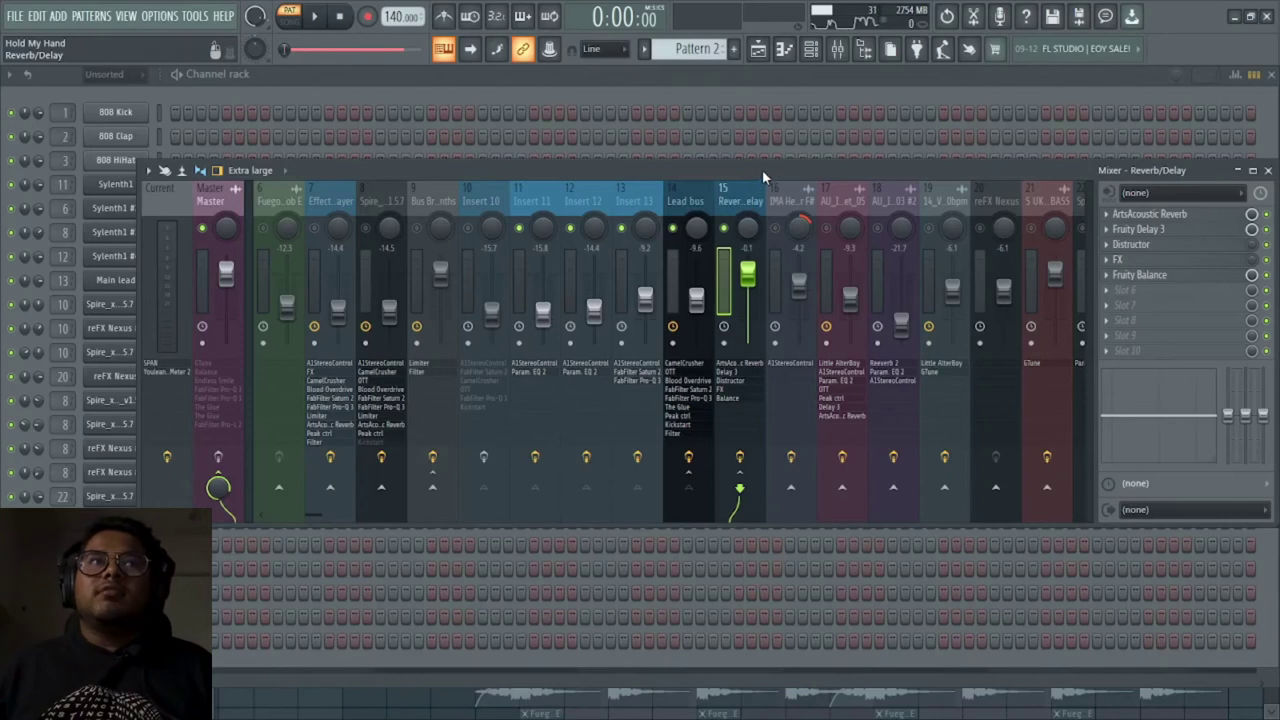
# Close the mixer, and play the soloed Drop leads (consolidated) track in the playlist from the 1st Drop marker
pyautogui.moveTo(763, 171); pyautogui.dragTo(702, 184)
pyautogui.click(1207, 184)
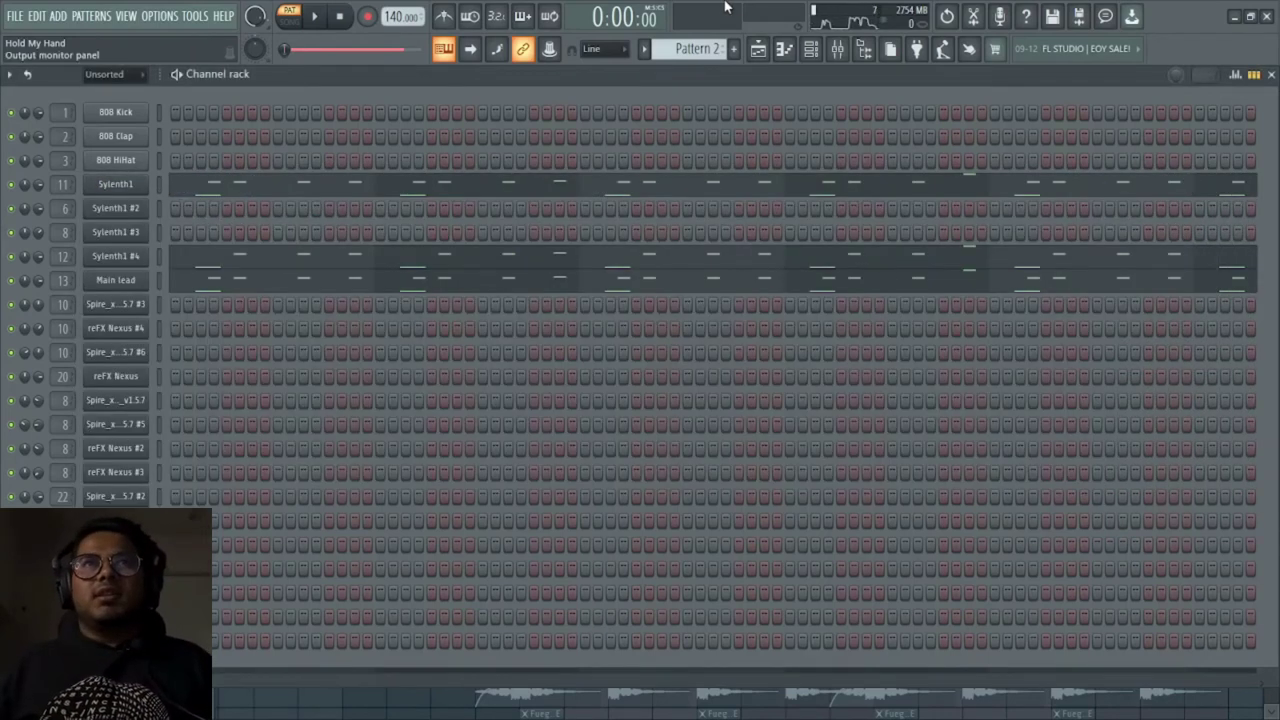
pyautogui.click(758, 55)
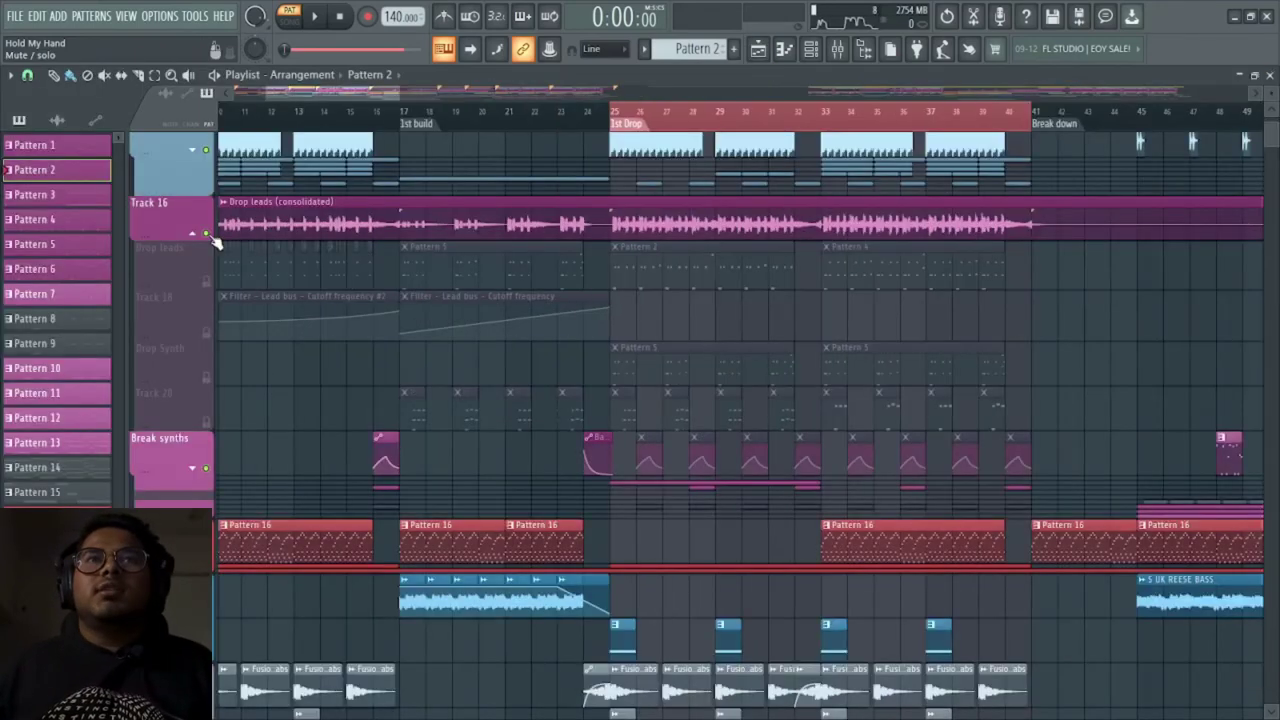
pyautogui.click(628, 123)
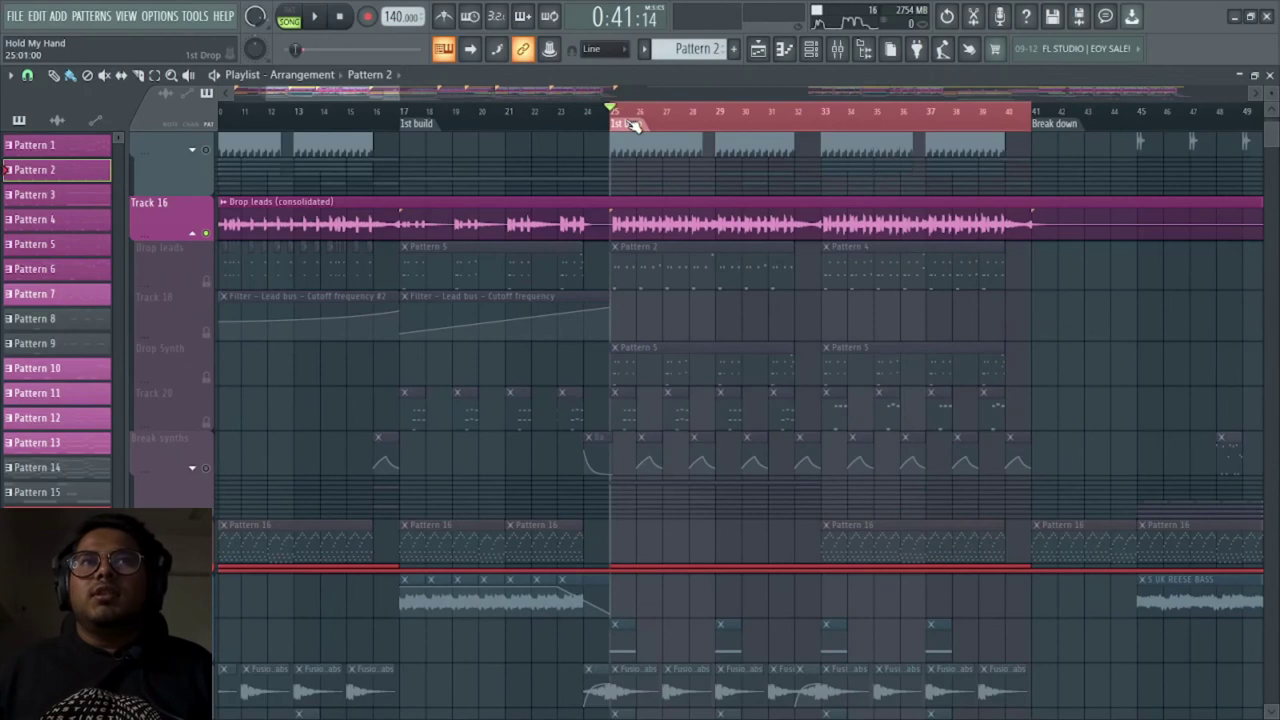
pyautogui.press('space')
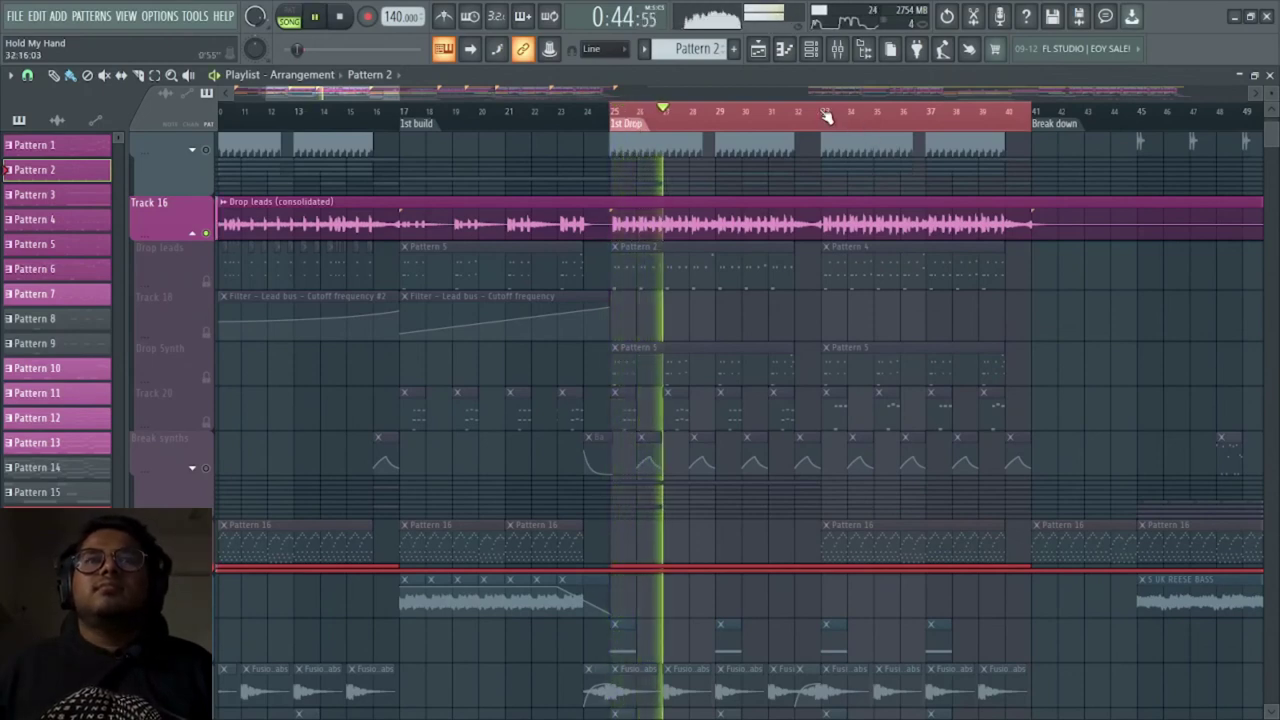
pyautogui.scroll(2, 366, 414)
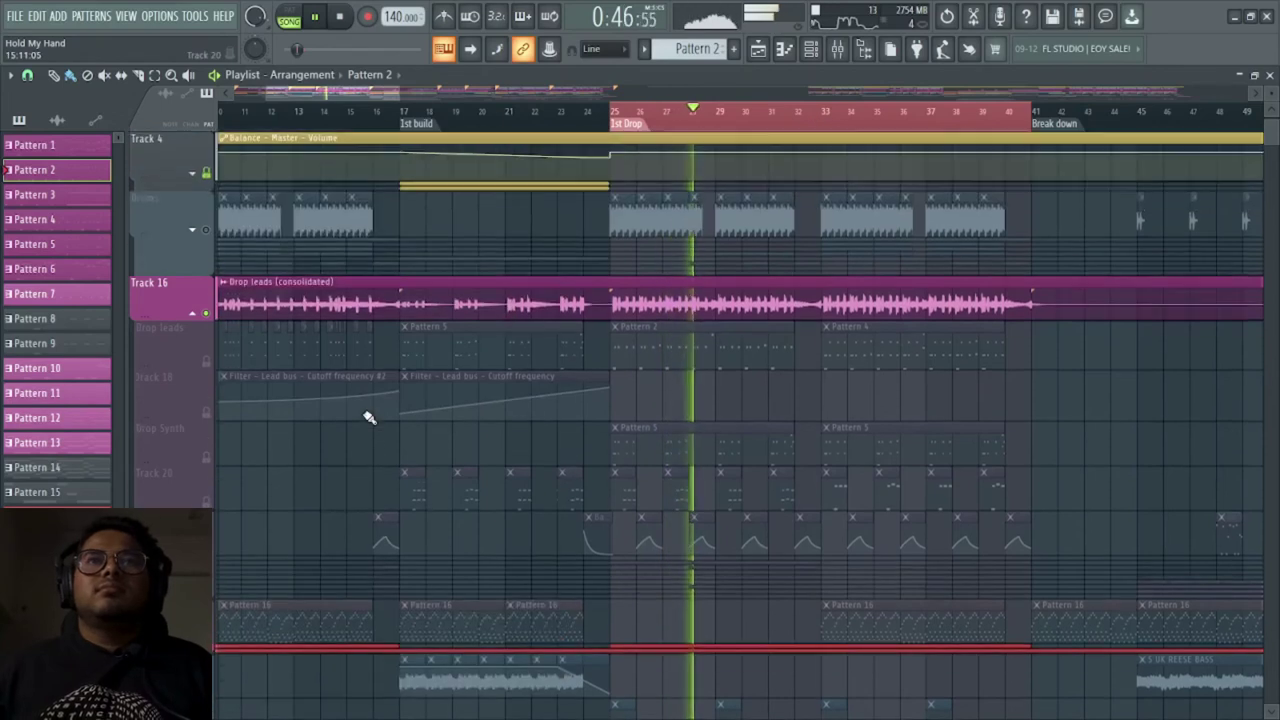
pyautogui.press('space')
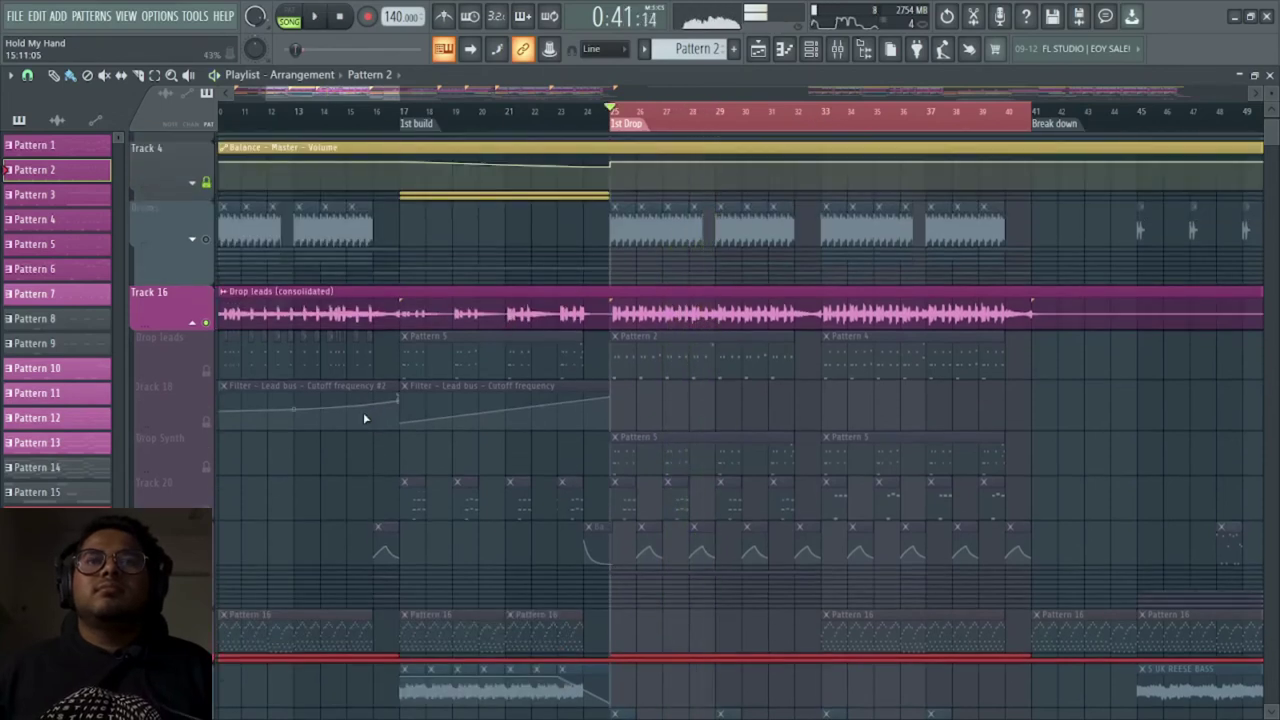
# Collapse the Track 16 group and play the 1st Drop with all tracks unmuted
pyautogui.click(201, 323)
pyautogui.press('space')
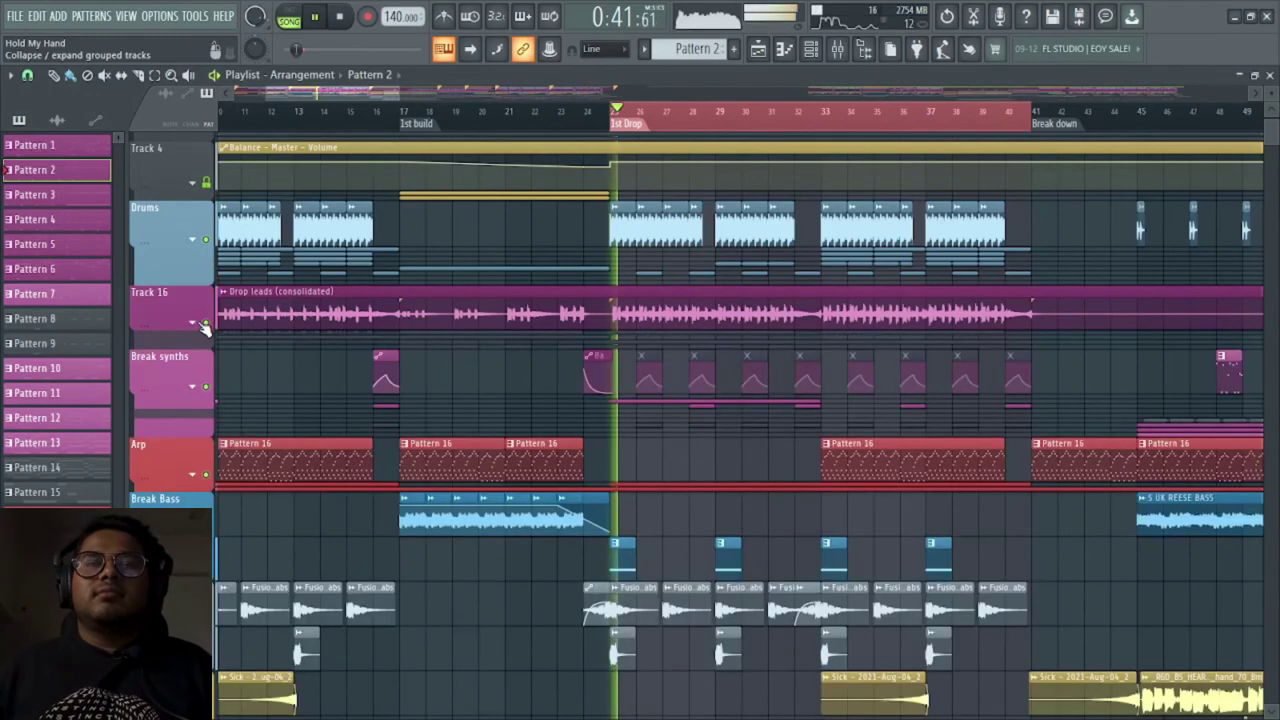
pyautogui.scroll(-2, 406, 349)
pyautogui.scroll(-3, 571, 316)
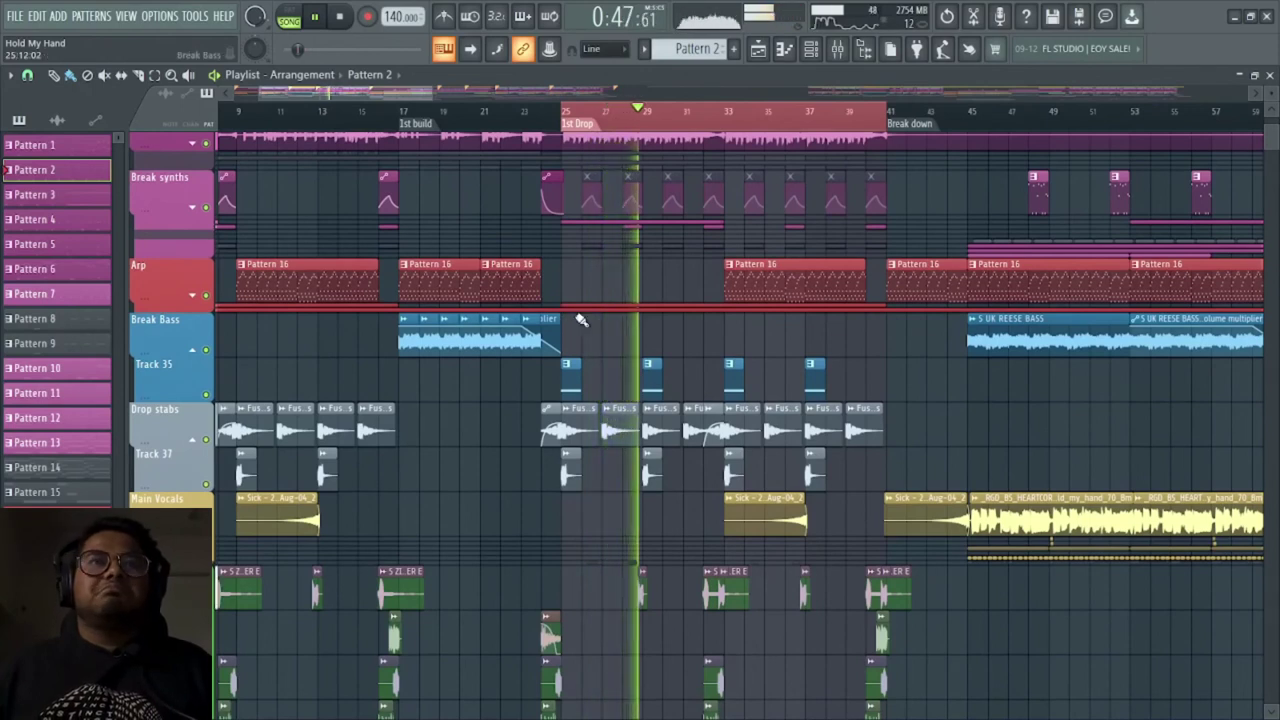
pyautogui.press('space')
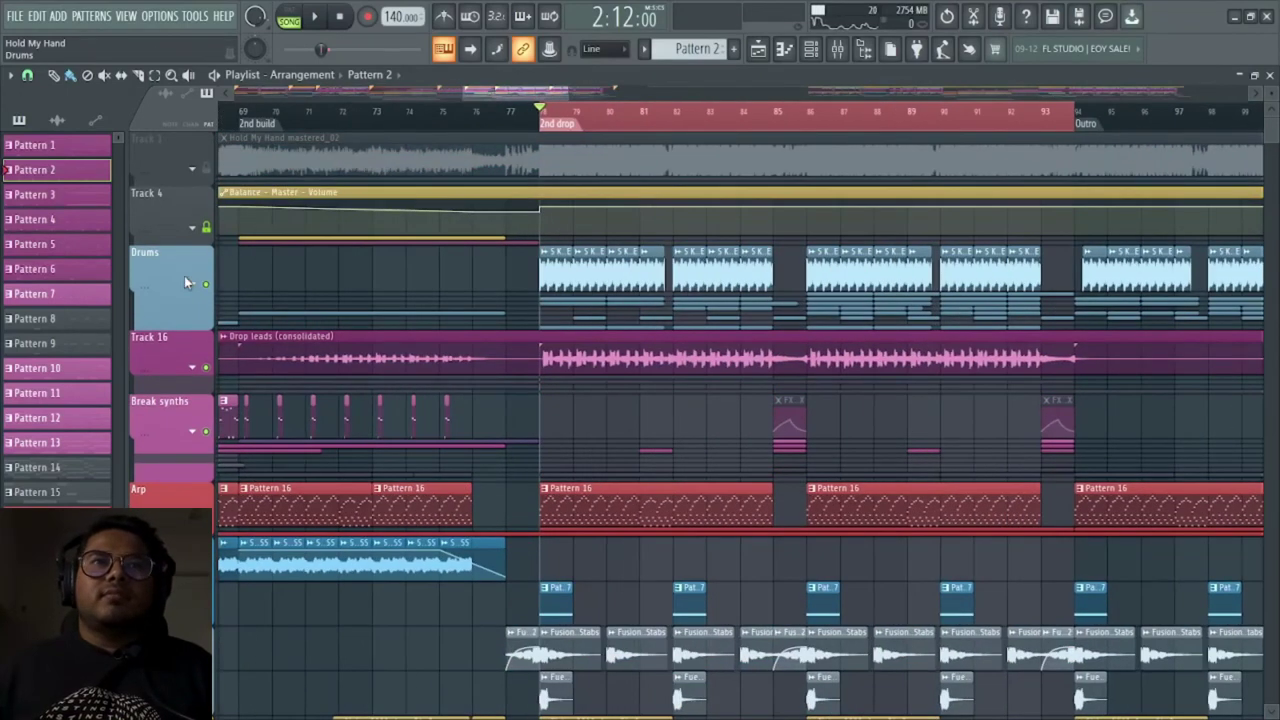
# Expand the Drums group and play the start of the 2nd drop with all layers on
pyautogui.click(185, 282)
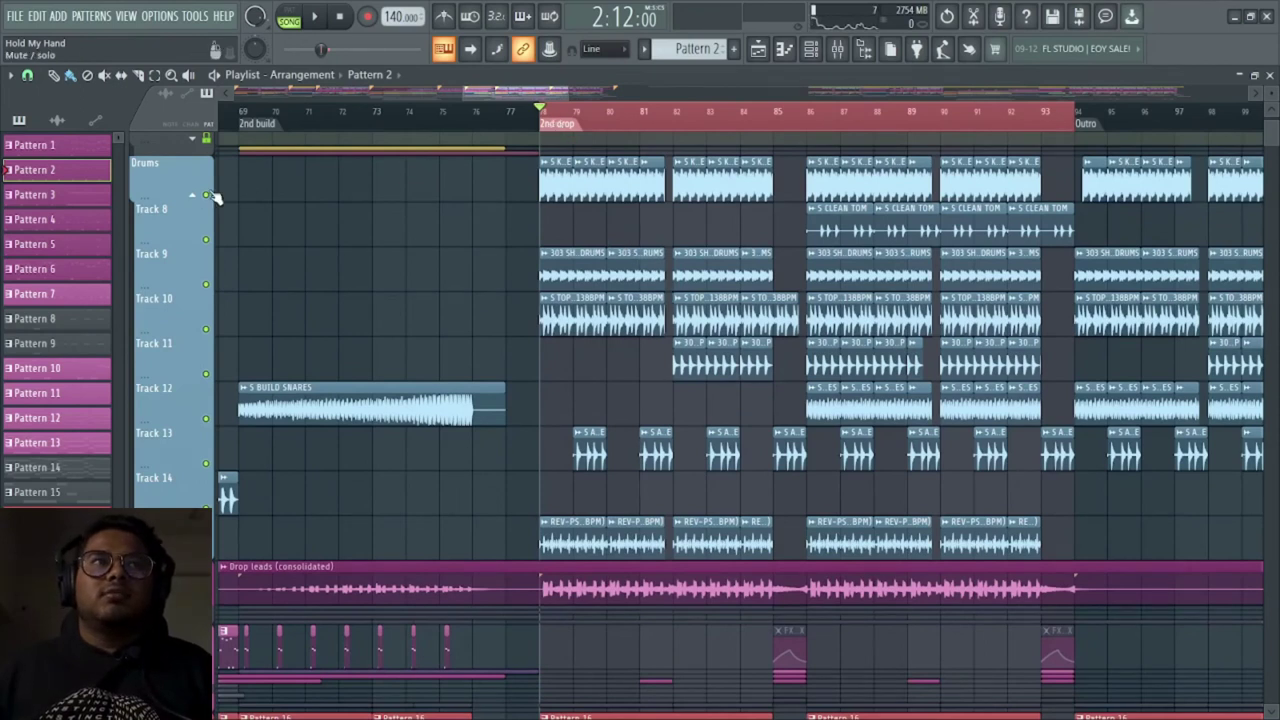
pyautogui.press('space')
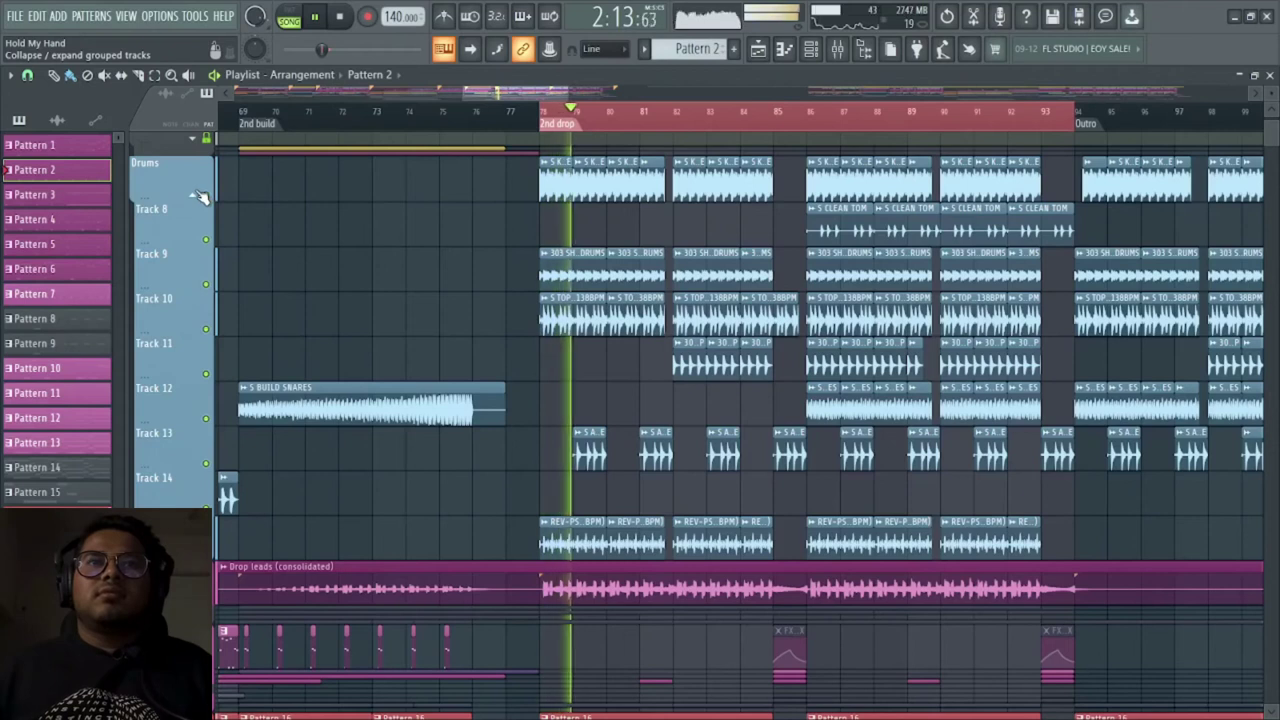
pyautogui.press('space')
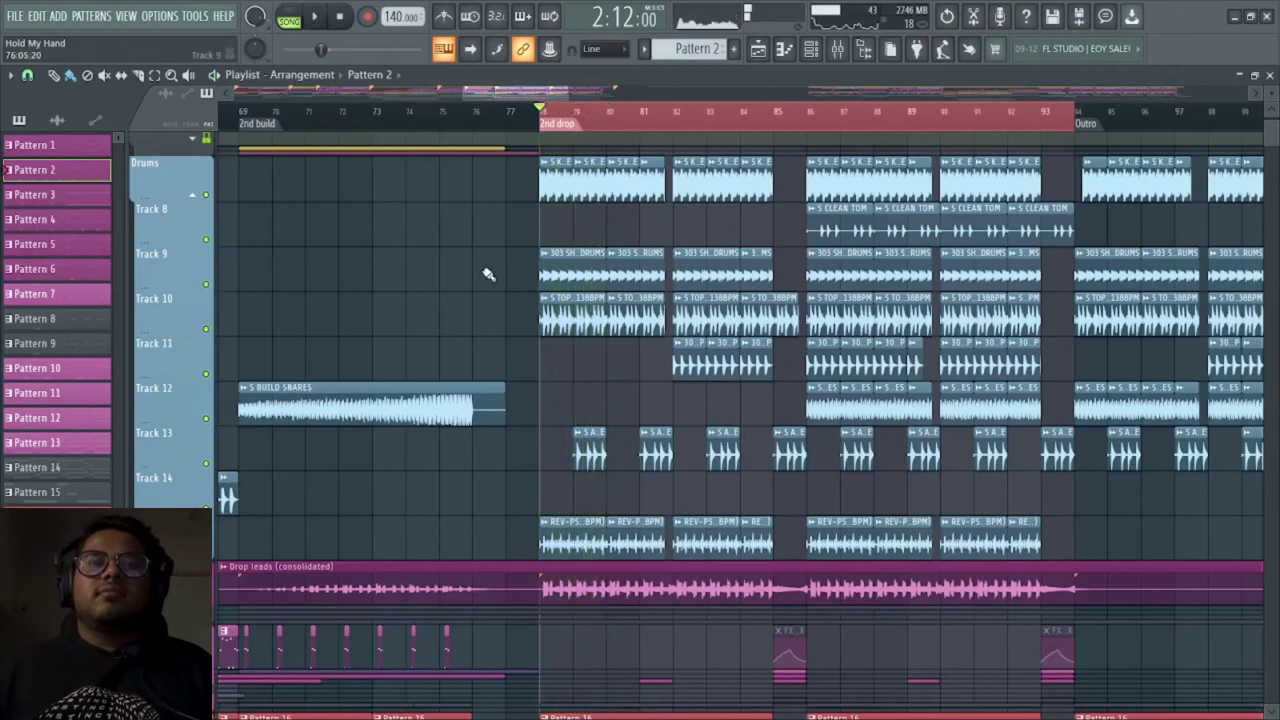
# Audition the soloed Drop leads (consolidated) track over the 2nd drop, and solo the Arp track
pyautogui.scroll(-5, 488, 274)
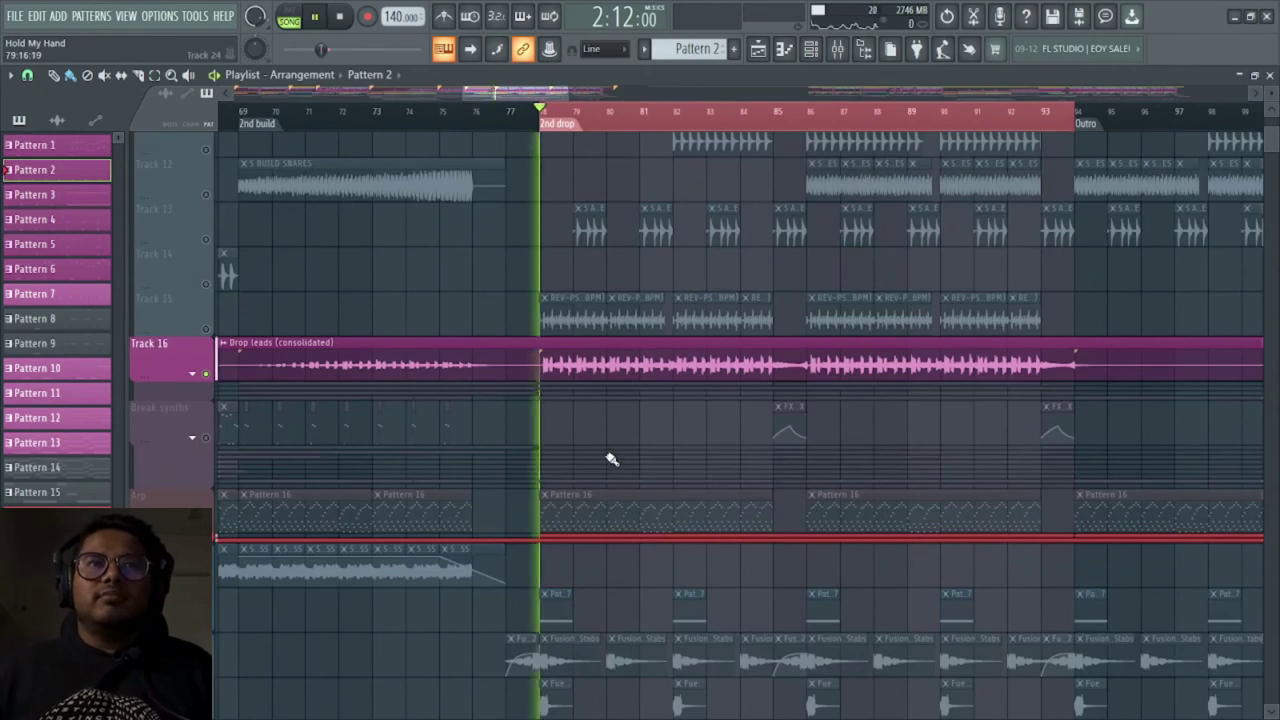
pyautogui.click(193, 373)
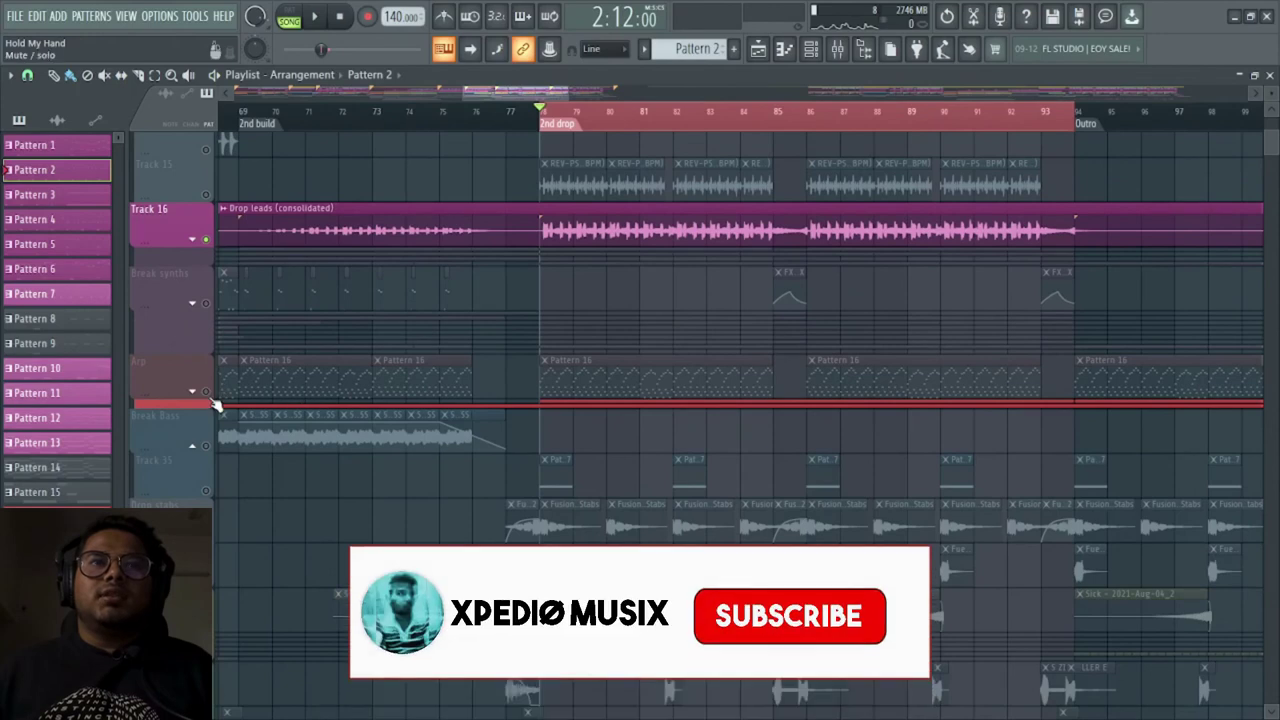
pyautogui.rightClick(208, 391)
pyautogui.scroll(-1, 210, 427)
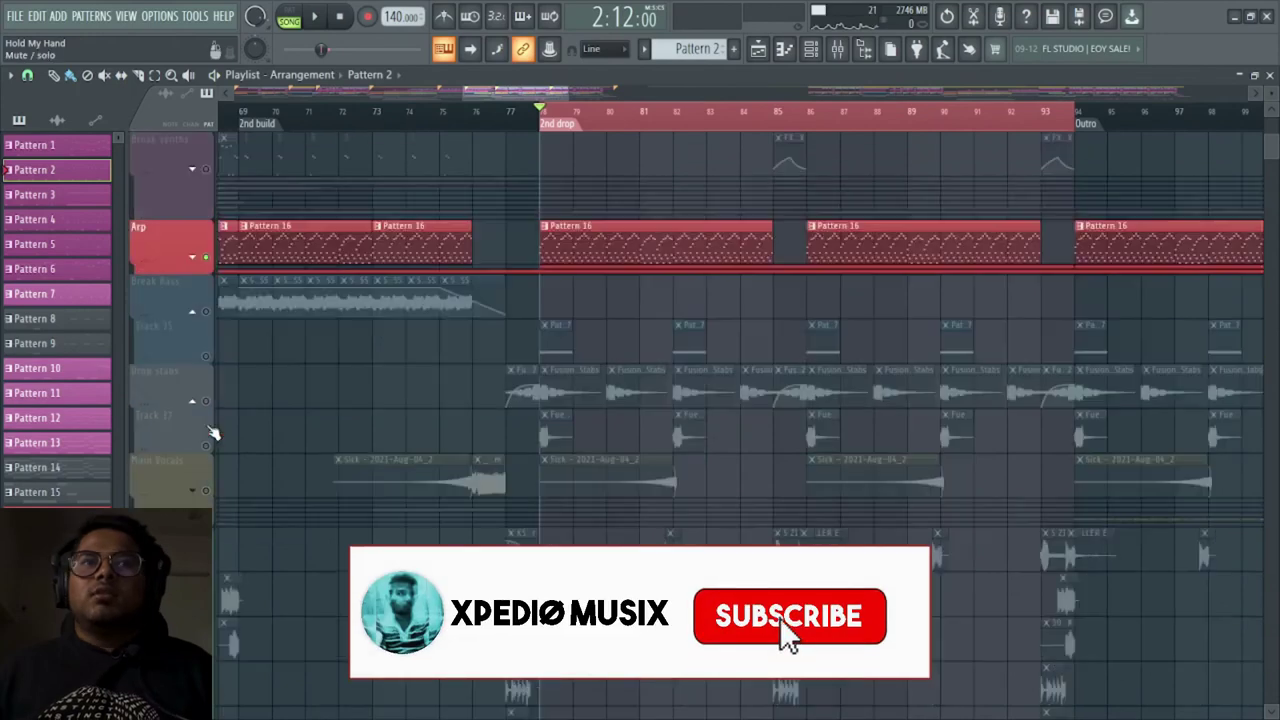
# Solo Track 60 with the 303 WOW RISER clips, play the 2nd drop, and unmute Track 61 alongside it
pyautogui.scroll(-10, 213, 432)
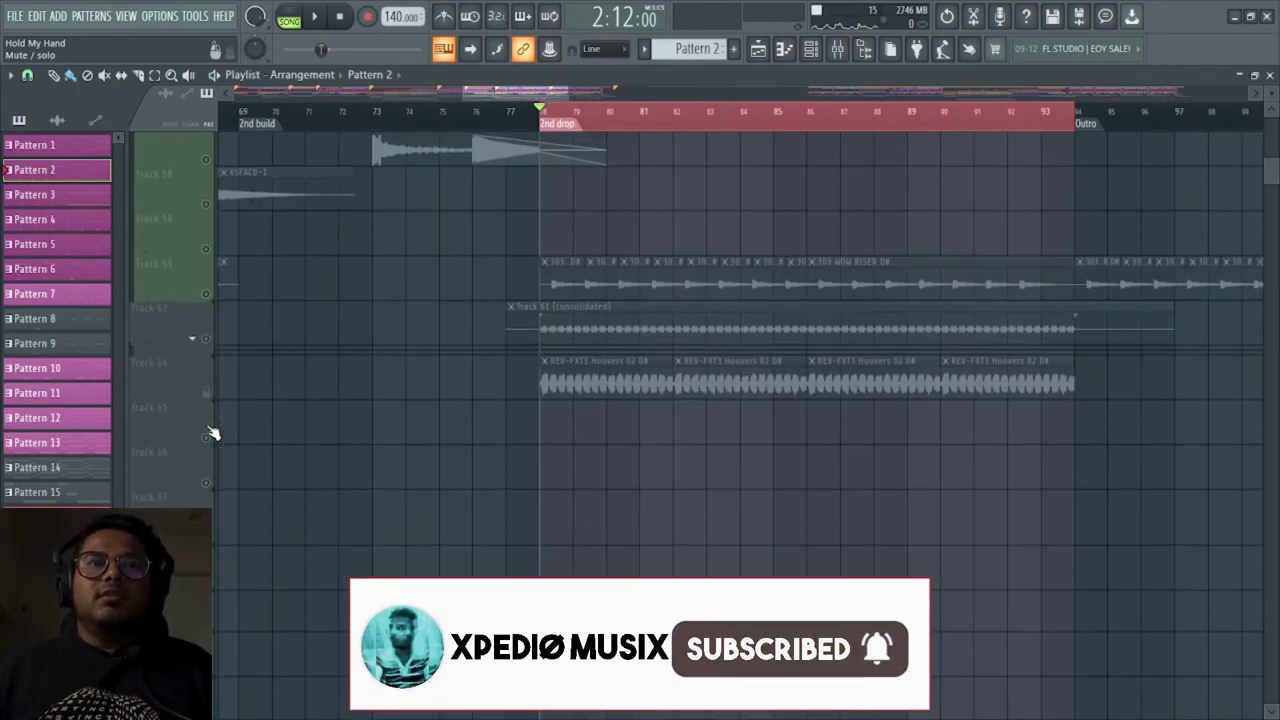
pyautogui.rightClick(207, 297)
pyautogui.press('space')
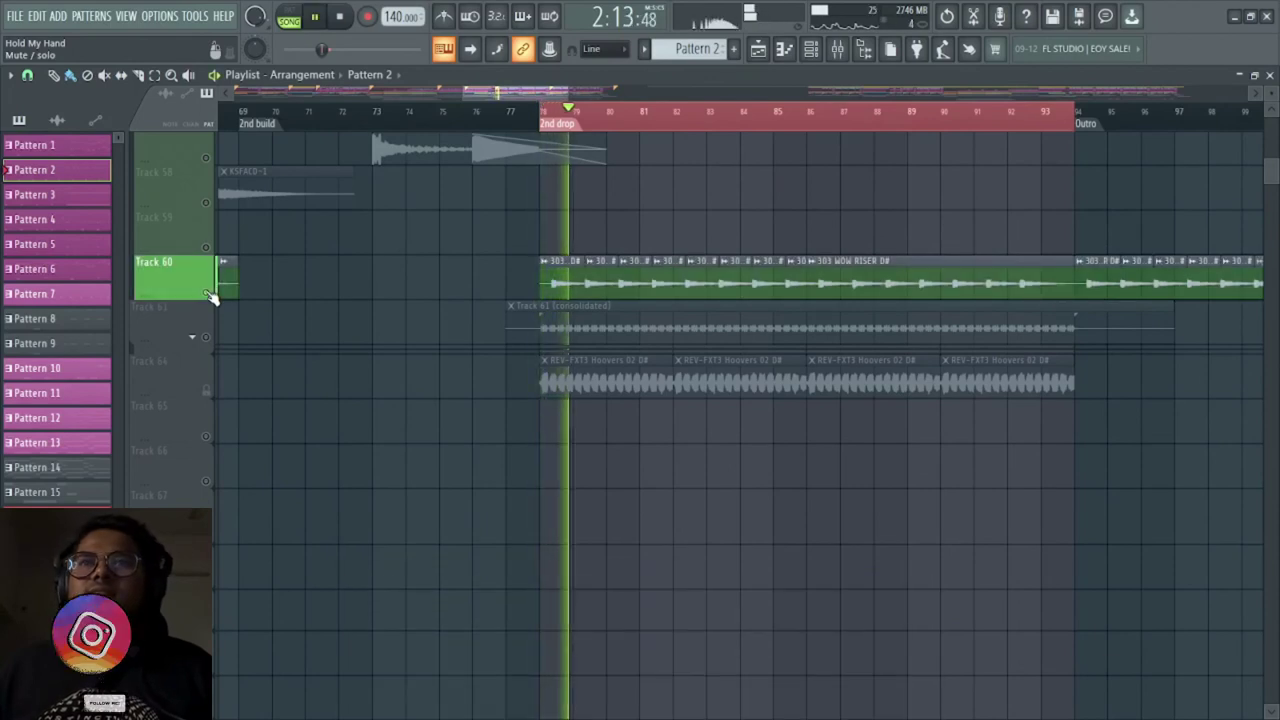
pyautogui.scroll(-3, 213, 297)
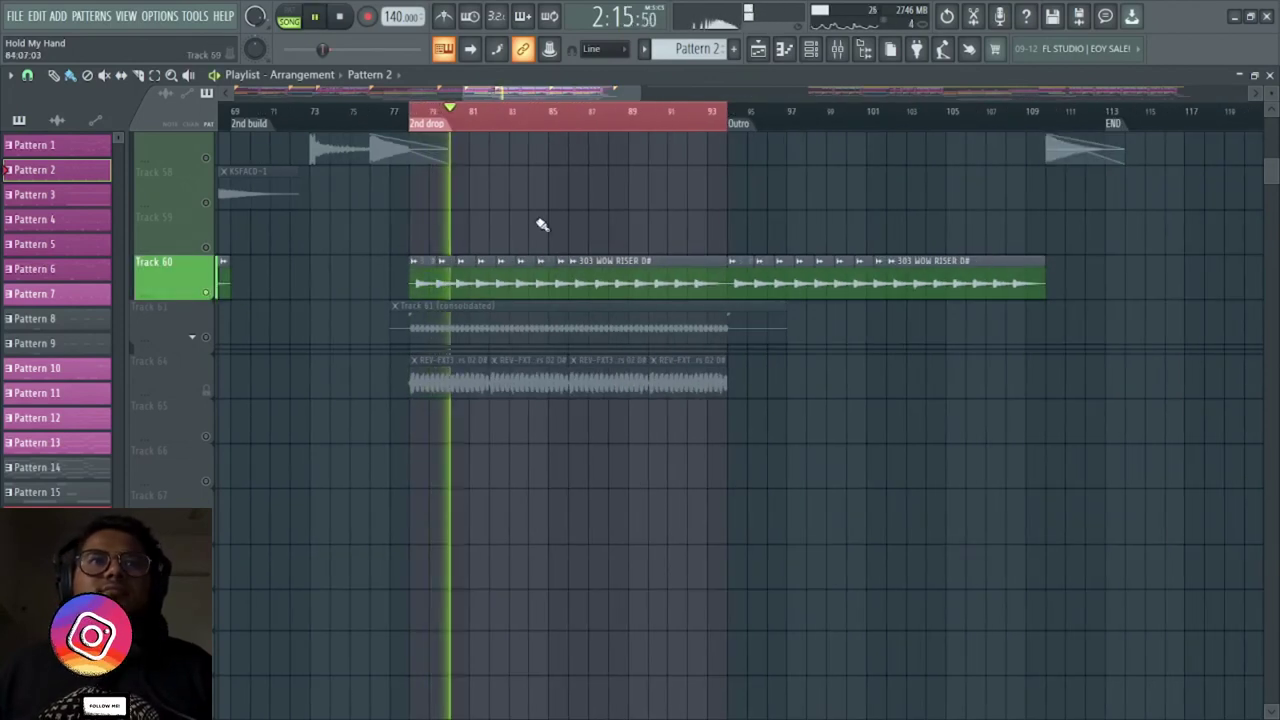
pyautogui.scroll(2, 215, 340)
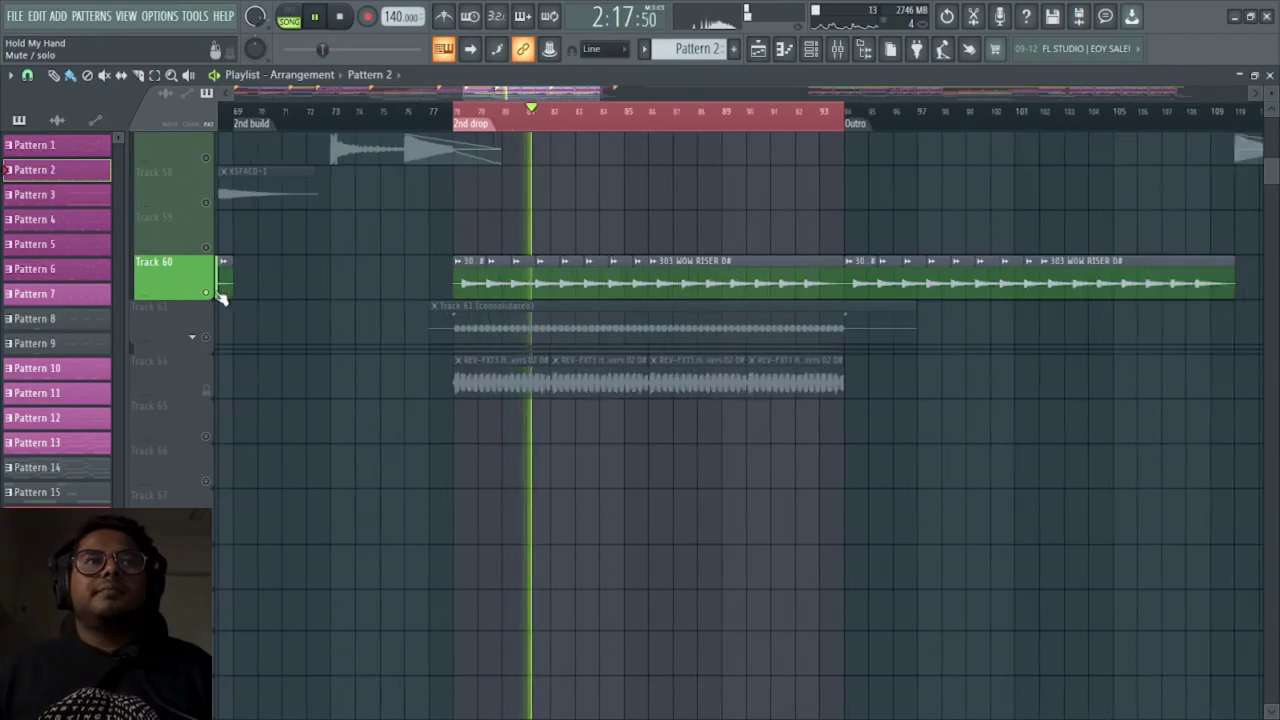
pyautogui.click(208, 338)
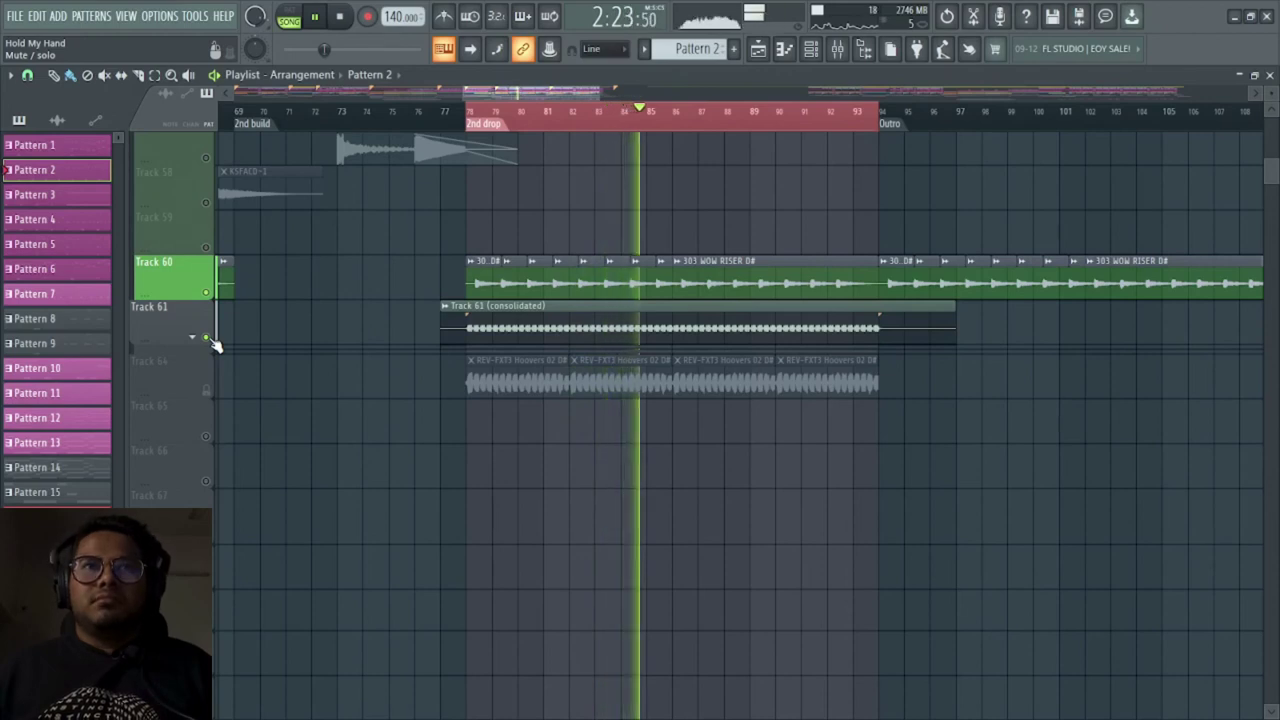
pyautogui.press('space')
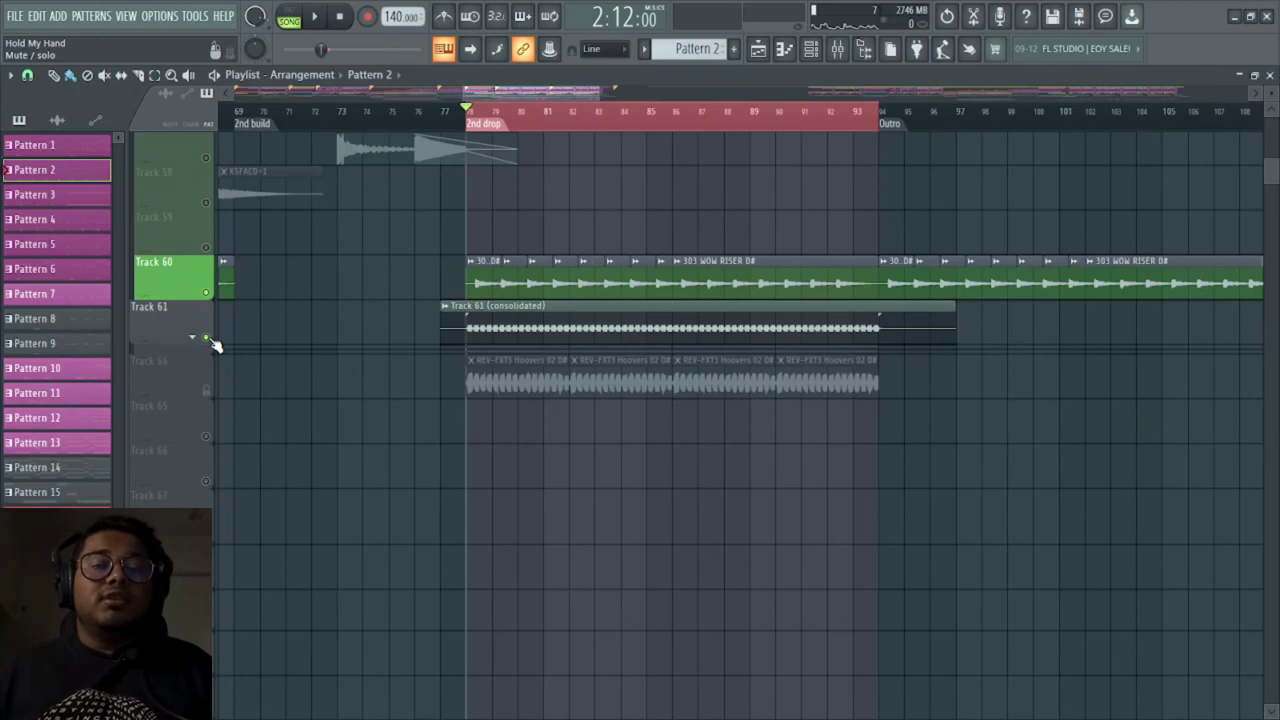
# Unmute all tracks and play the 2nd drop with every layer on
pyautogui.rightClick(209, 338)
pyautogui.rightClick(209, 338)
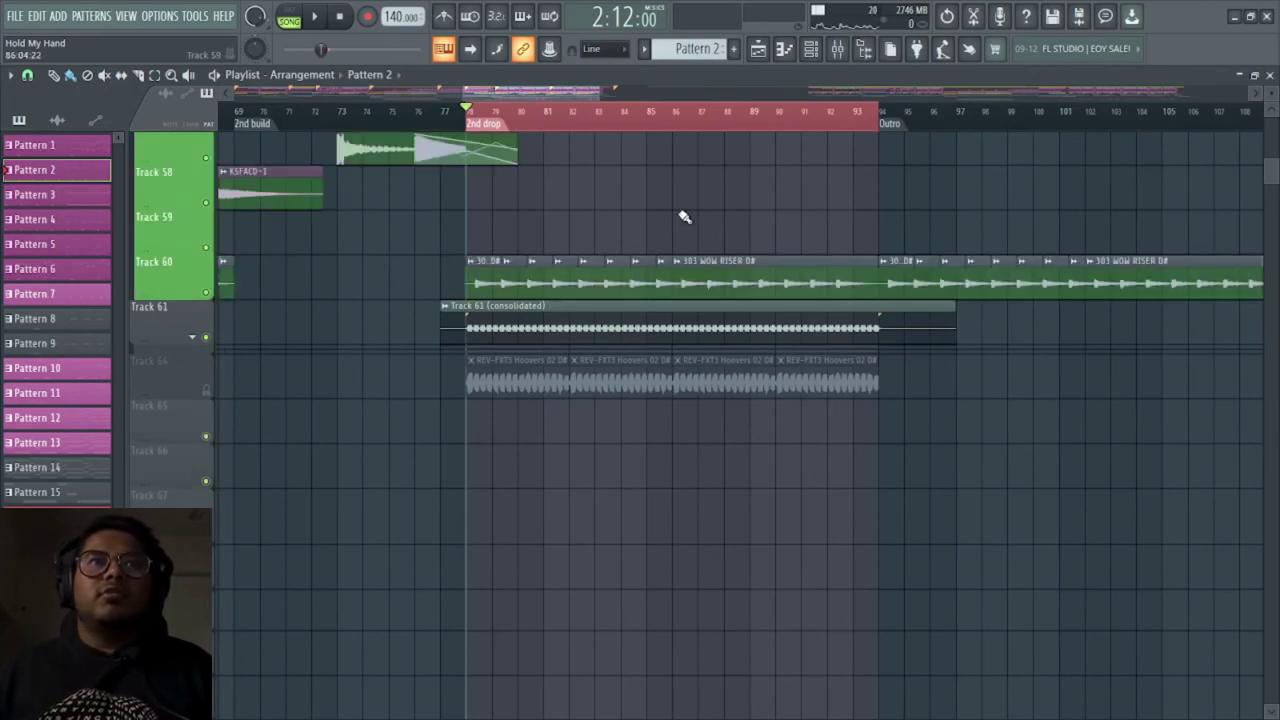
pyautogui.press('space')
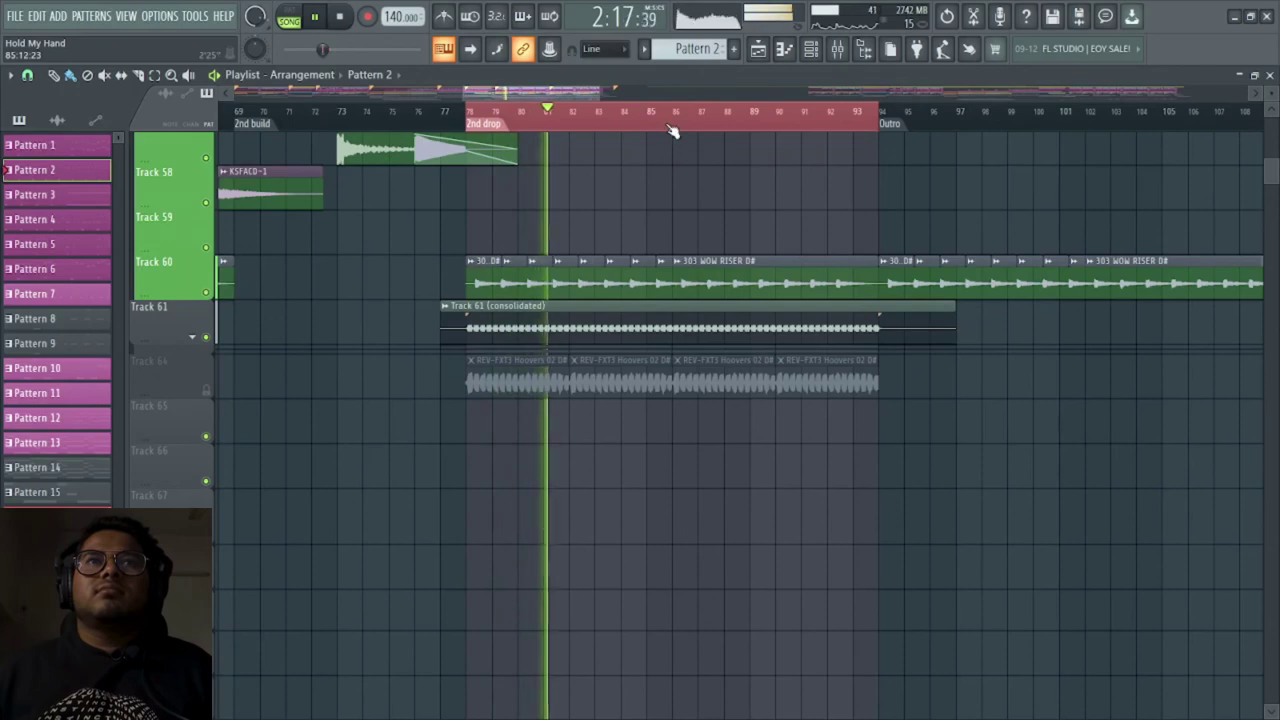
pyautogui.scroll(8, 623, 240)
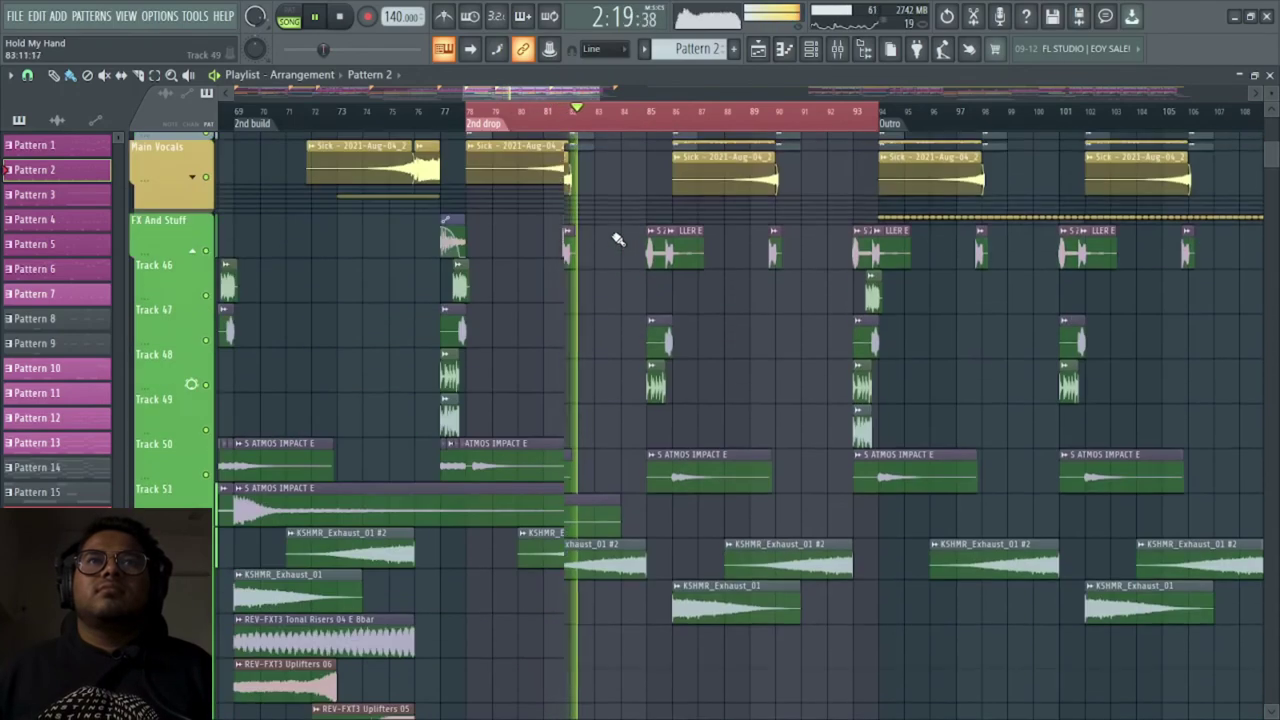
pyautogui.scroll(8, 618, 243)
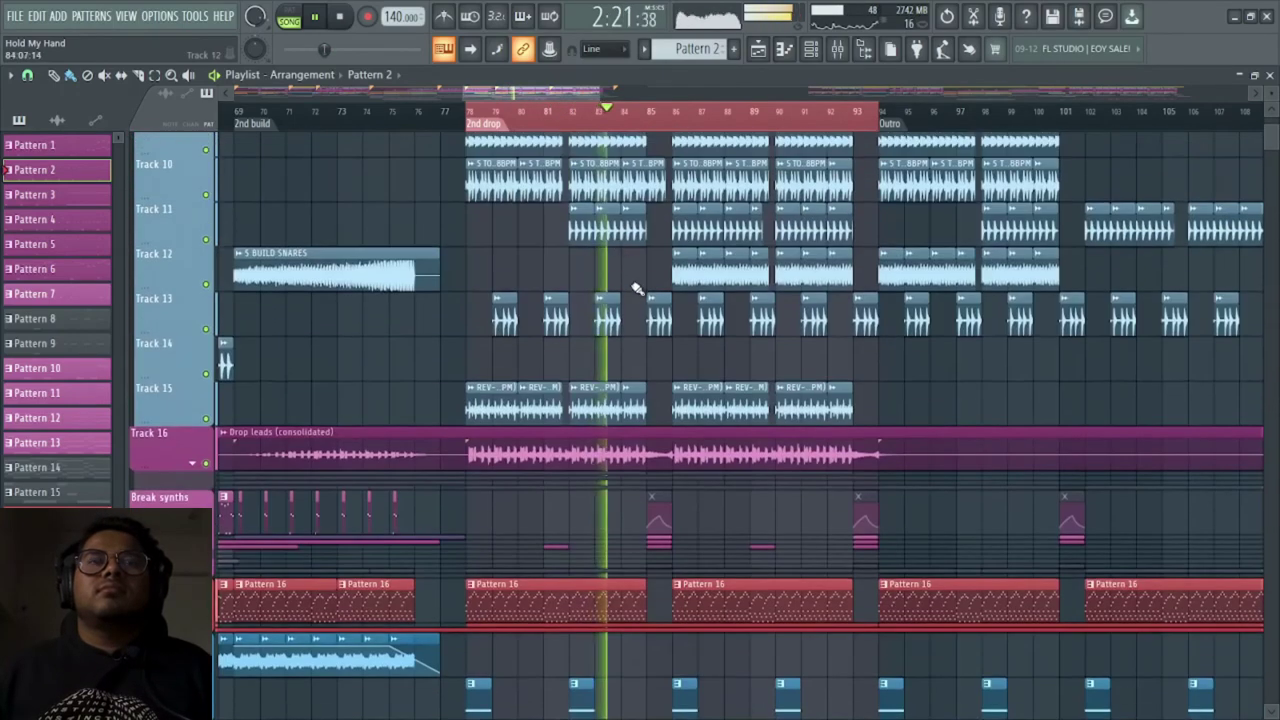
pyautogui.scroll(2, 690, 286)
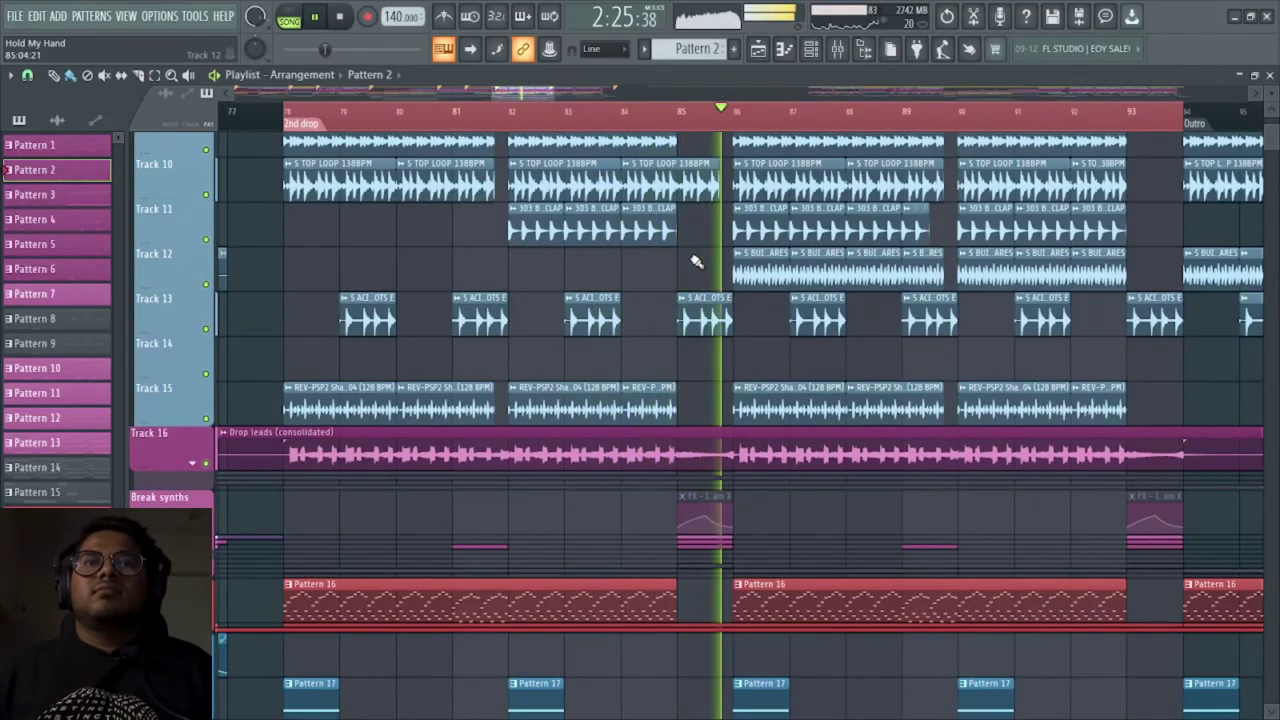
pyautogui.press('space')
# Select bar 85 of the 2nd drop as the playback range and expand the Break synths group
pyautogui.scroll(-1, 686, 263)
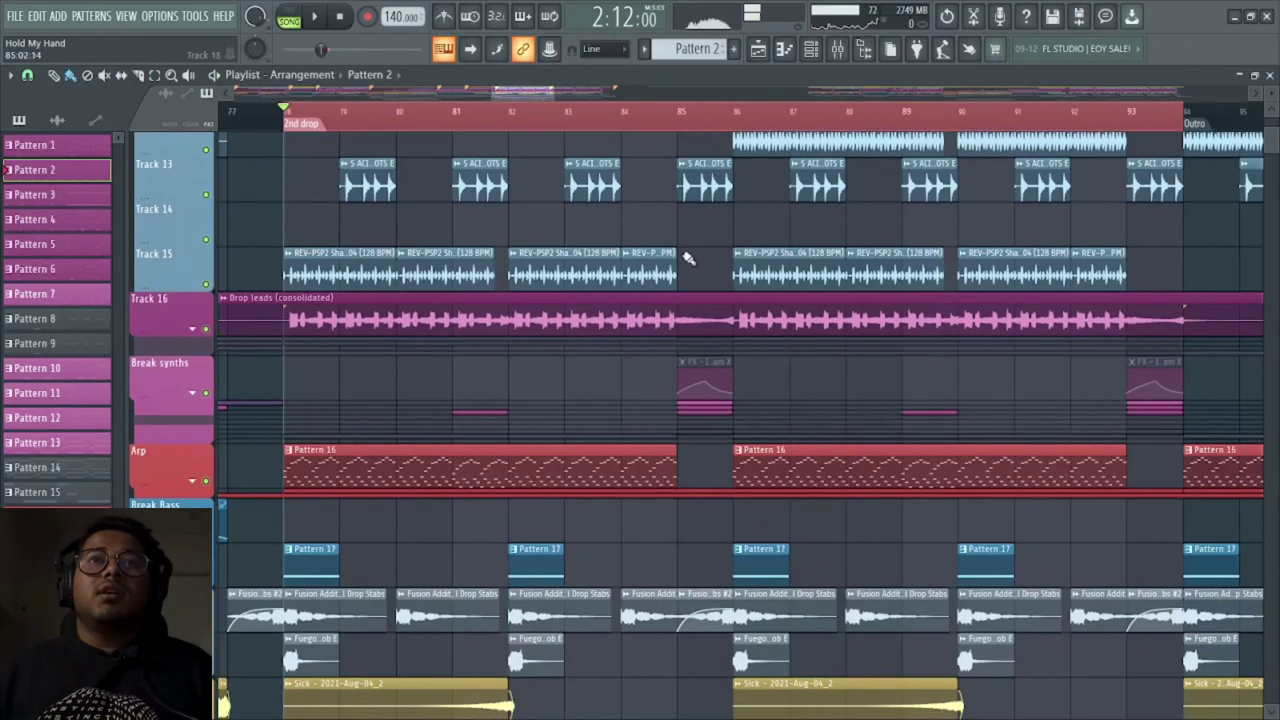
pyautogui.scroll(1, 688, 133)
pyautogui.moveTo(688, 128); pyautogui.dragTo(765, 128)
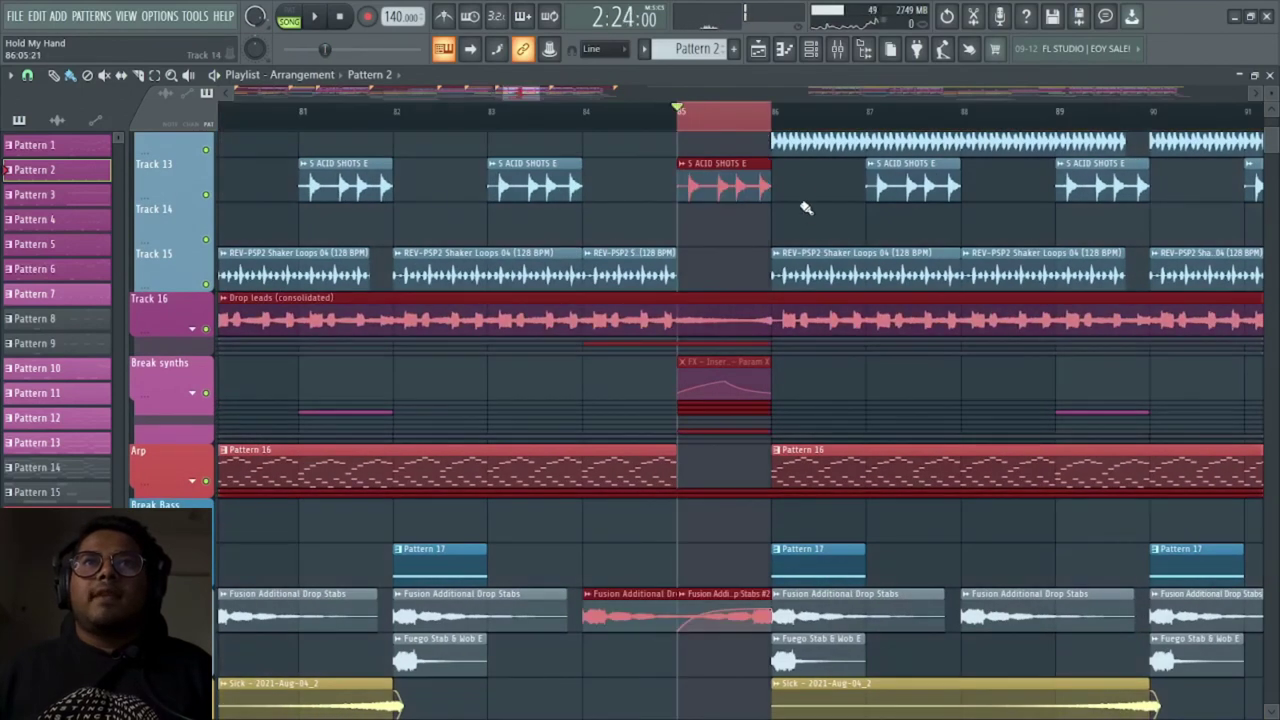
pyautogui.scroll(-5, 800, 200)
pyautogui.scroll(4, 346, 347)
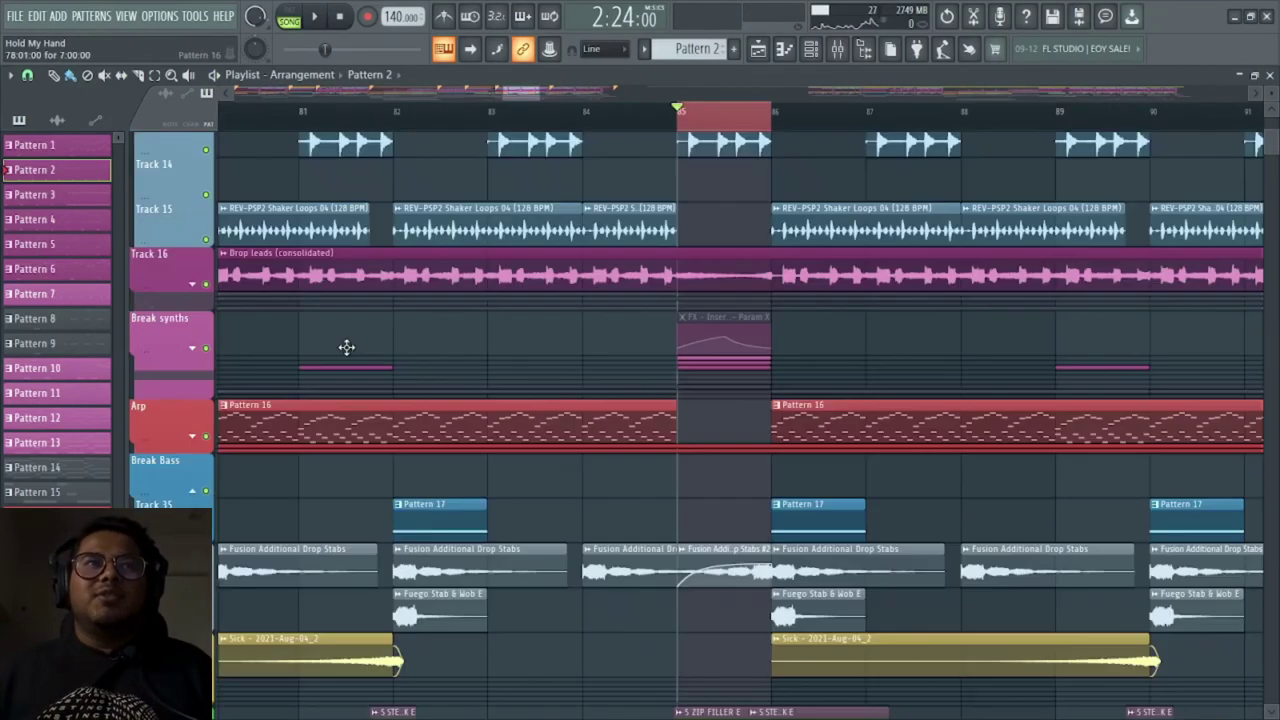
pyautogui.click(199, 350)
pyautogui.scroll(2, 634, 404)
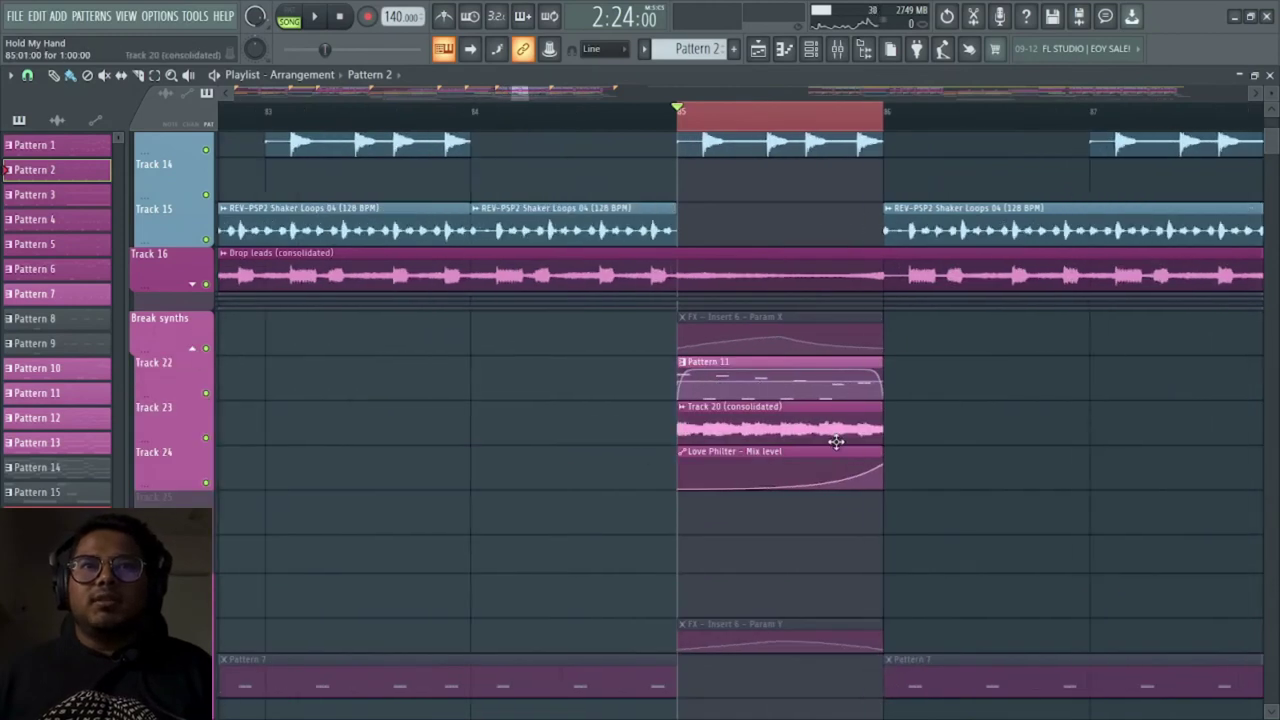
# Solo Tracks 22 and 23 with the Pattern 11 and Track 20 (consolidated) clips and play bar 85
pyautogui.rightClick(206, 438)
pyautogui.press('space')
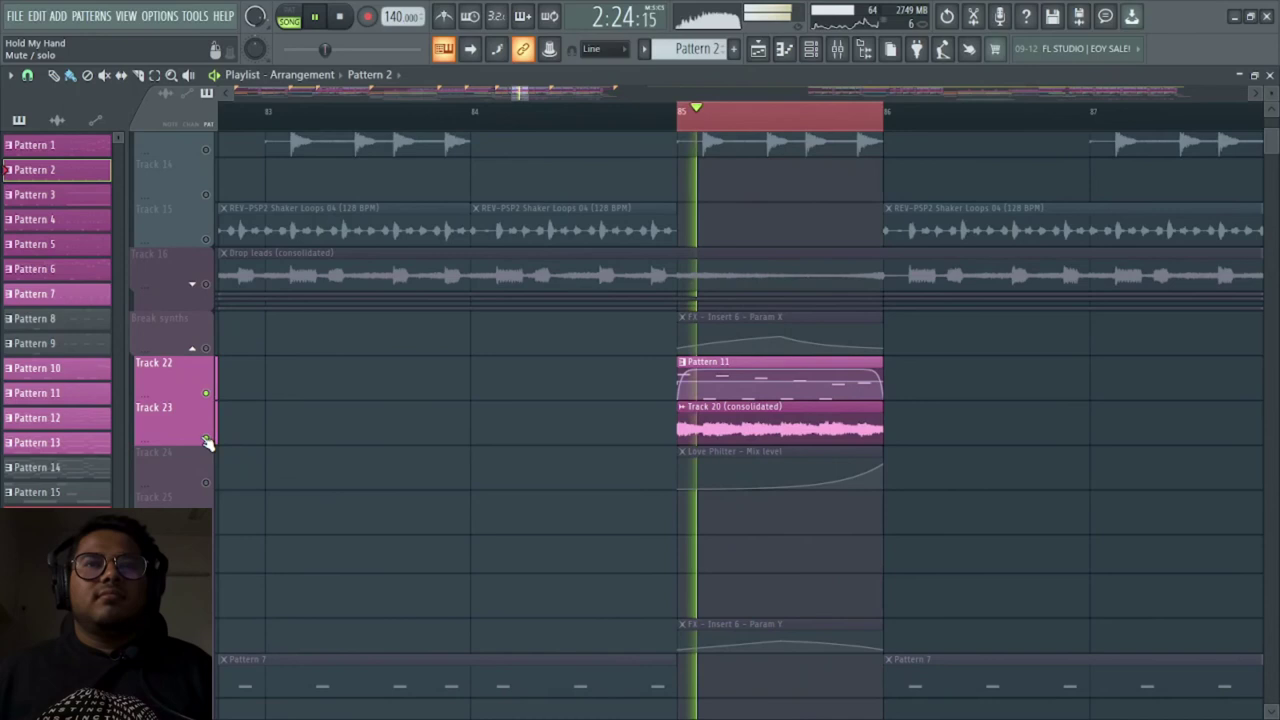
pyautogui.press('space')
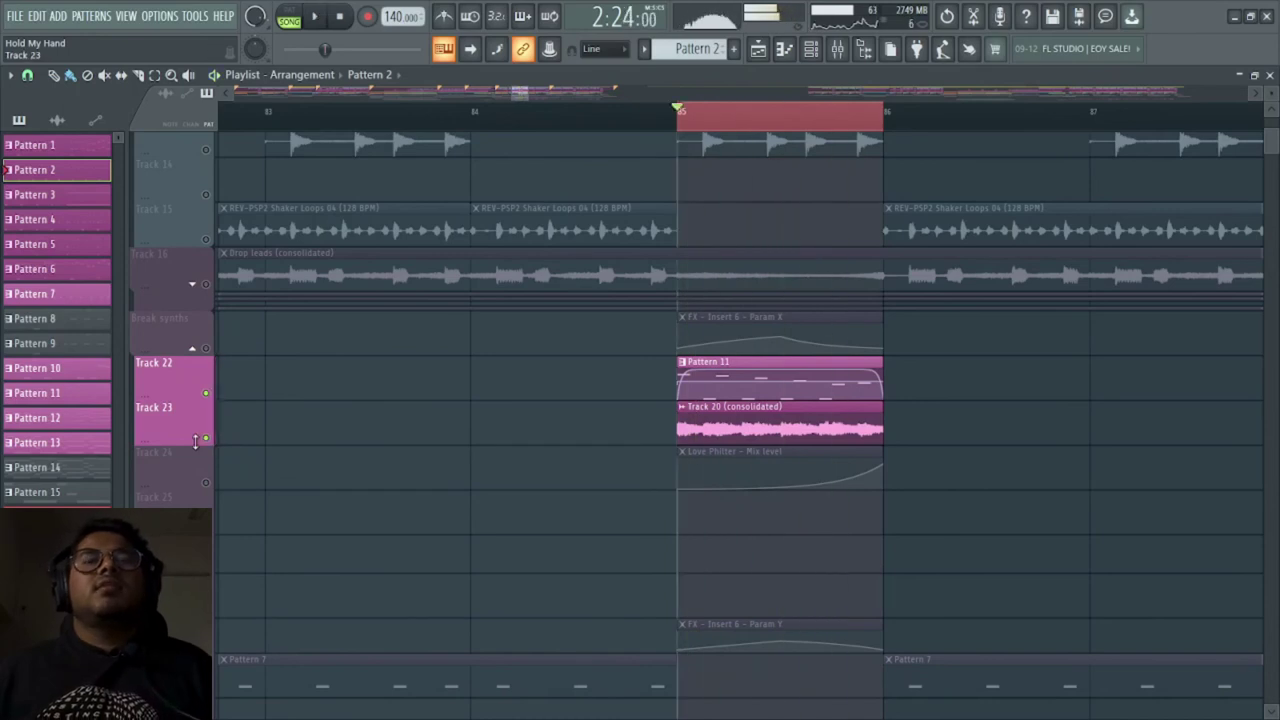
# Collapse the Break synths group and unmute all tracks
pyautogui.scroll(-2, 432, 445)
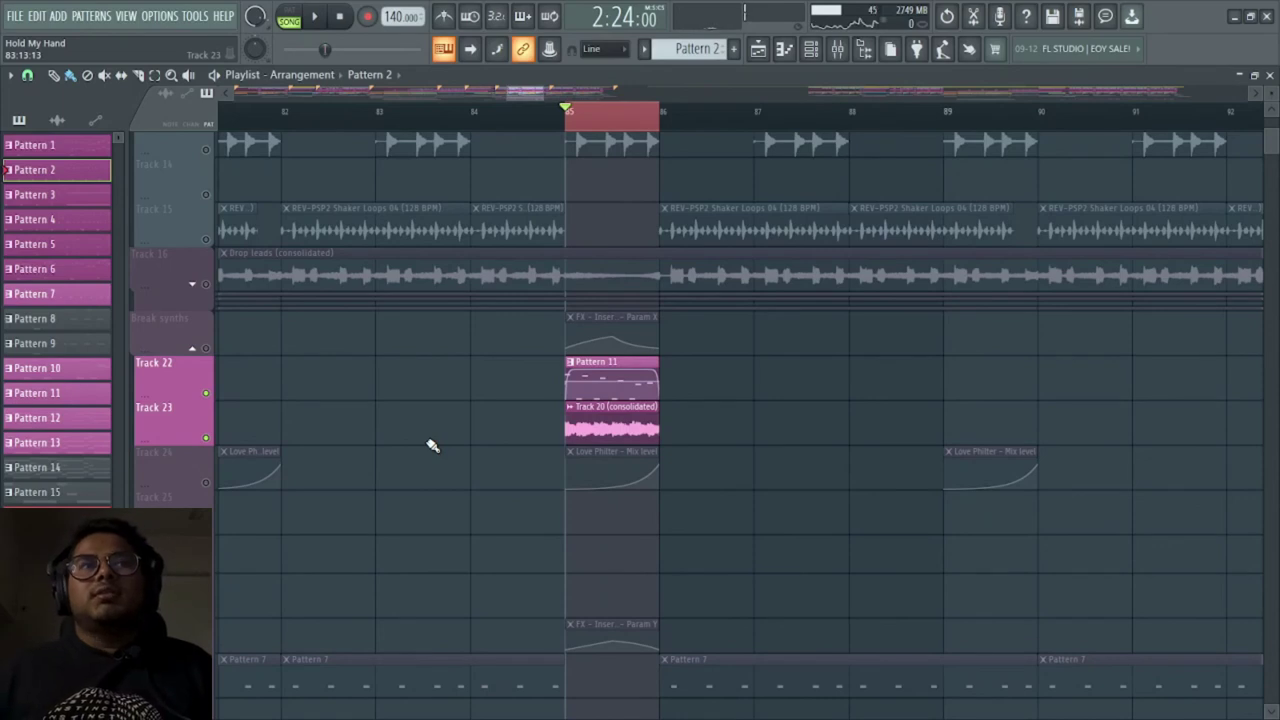
pyautogui.click(193, 350)
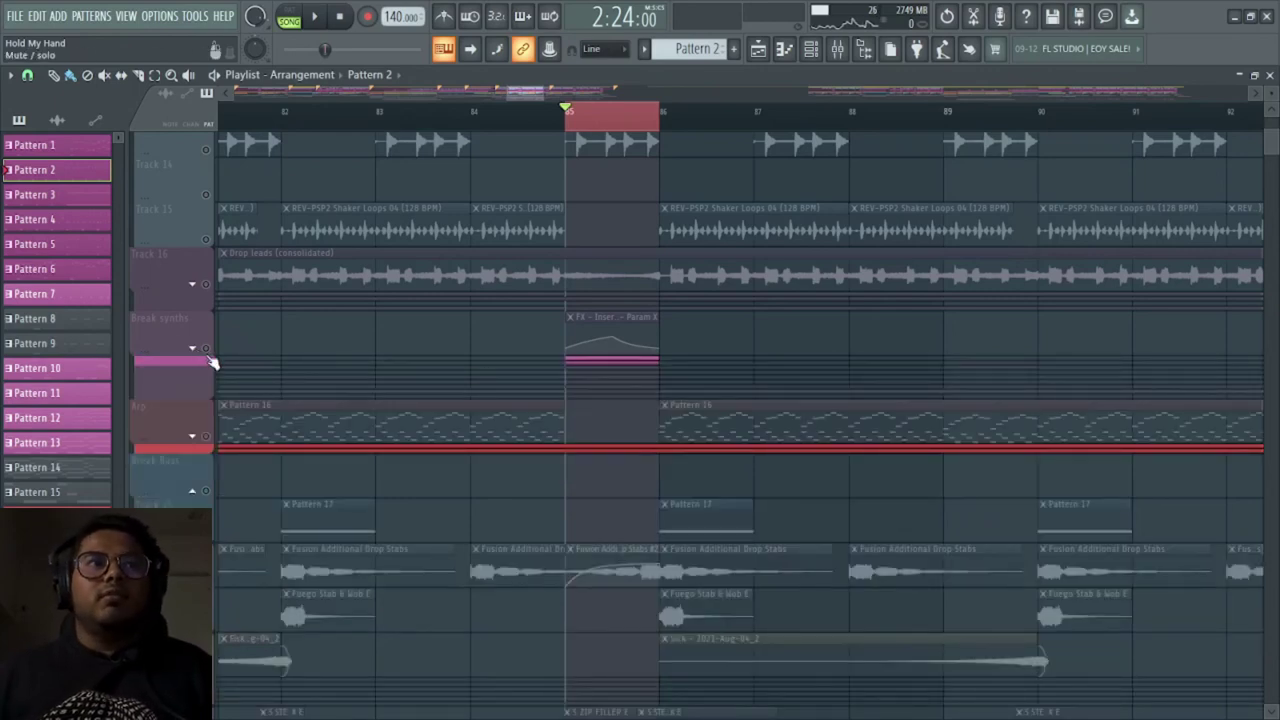
pyautogui.rightClick(208, 349)
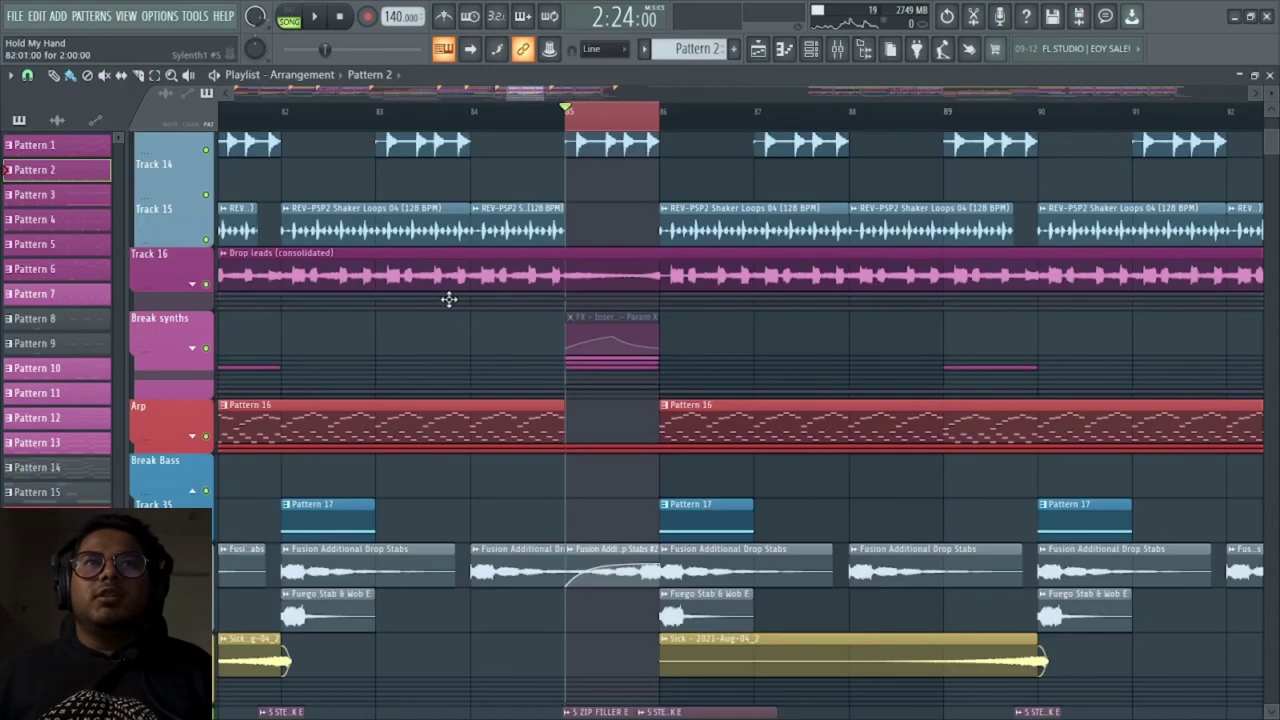
# Select the 2nd build from bar 69 to bar 78 and play it with all layers on
pyautogui.scroll(2, 497, 300)
pyautogui.scroll(-7, 567, 243)
pyautogui.scroll(4, 561, 254)
pyautogui.moveTo(533, 113); pyautogui.dragTo(773, 118)
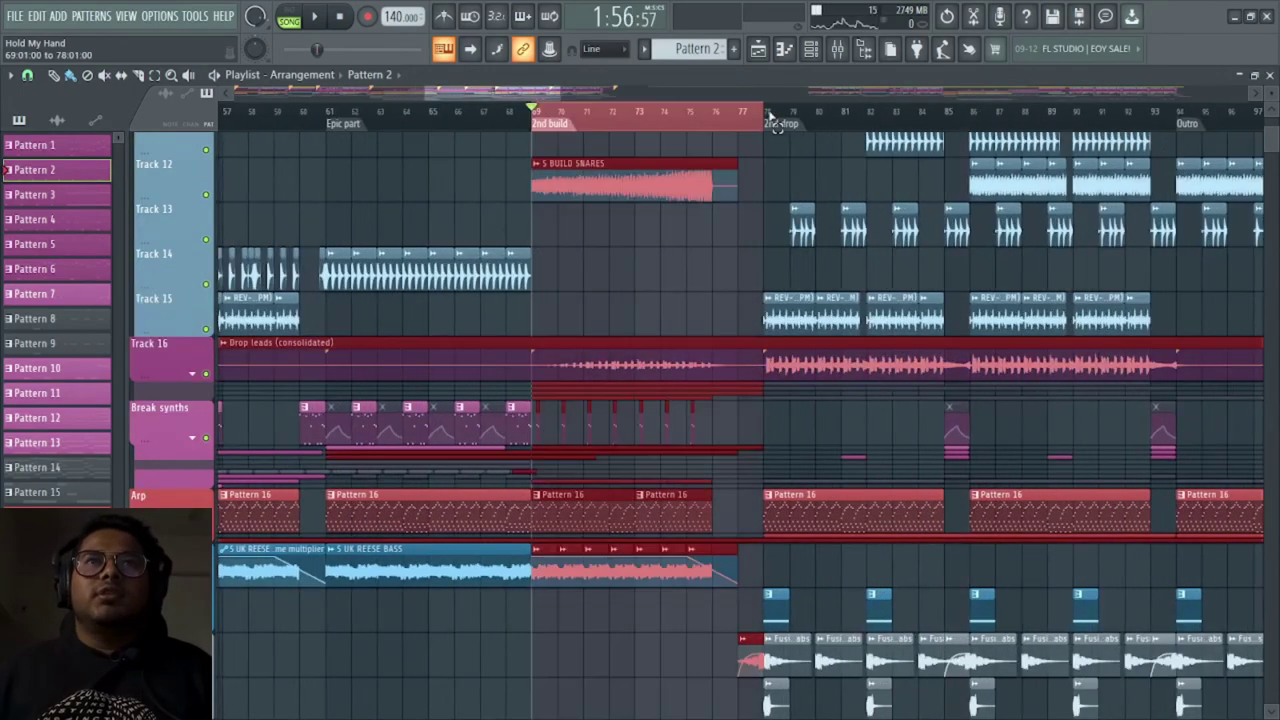
pyautogui.keyDown('ctrl'); pyautogui.click(768, 155); pyautogui.keyUp('ctrl')
pyautogui.scroll(-4, 718, 265)
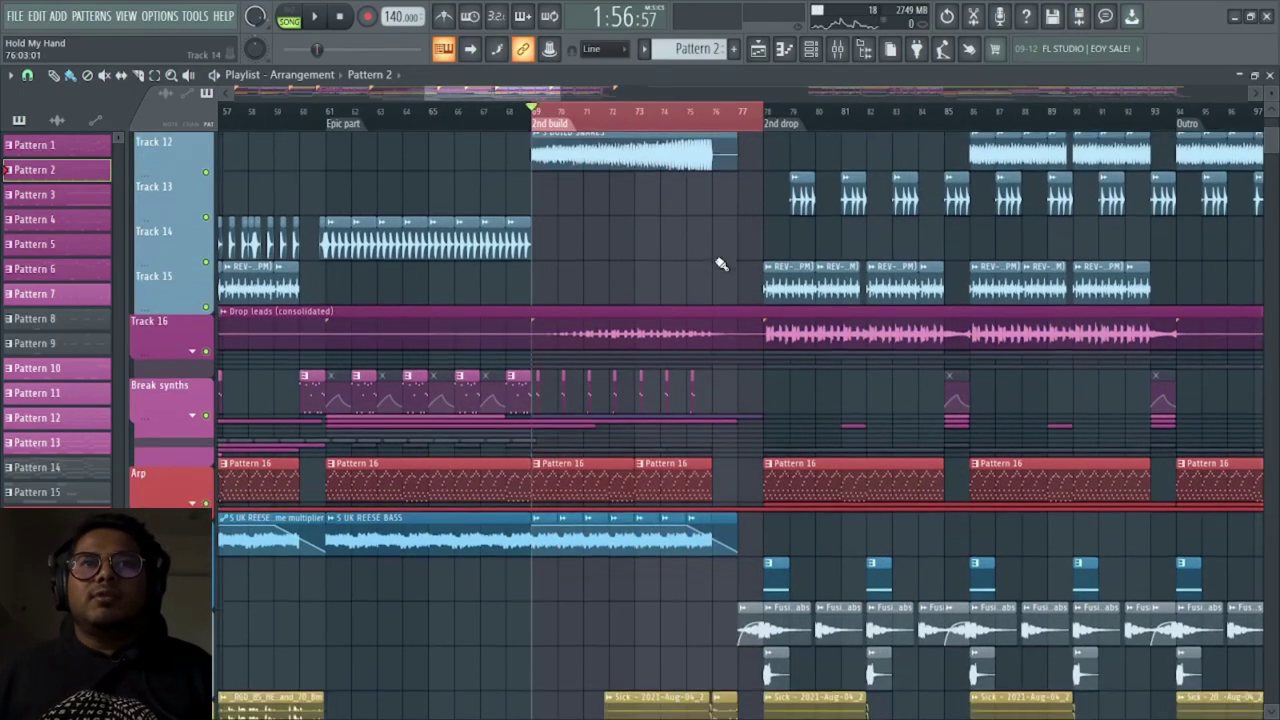
pyautogui.scroll(2, 608, 266)
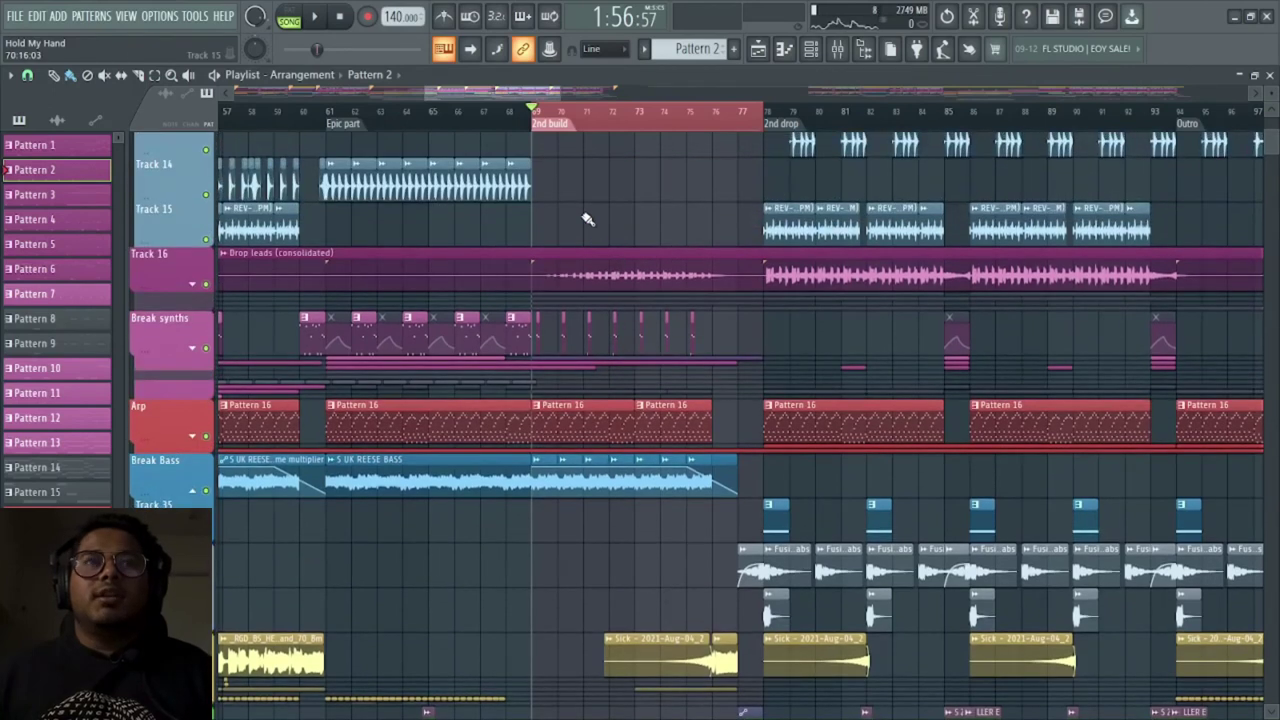
pyautogui.scroll(5, 189, 269)
pyautogui.press('space')
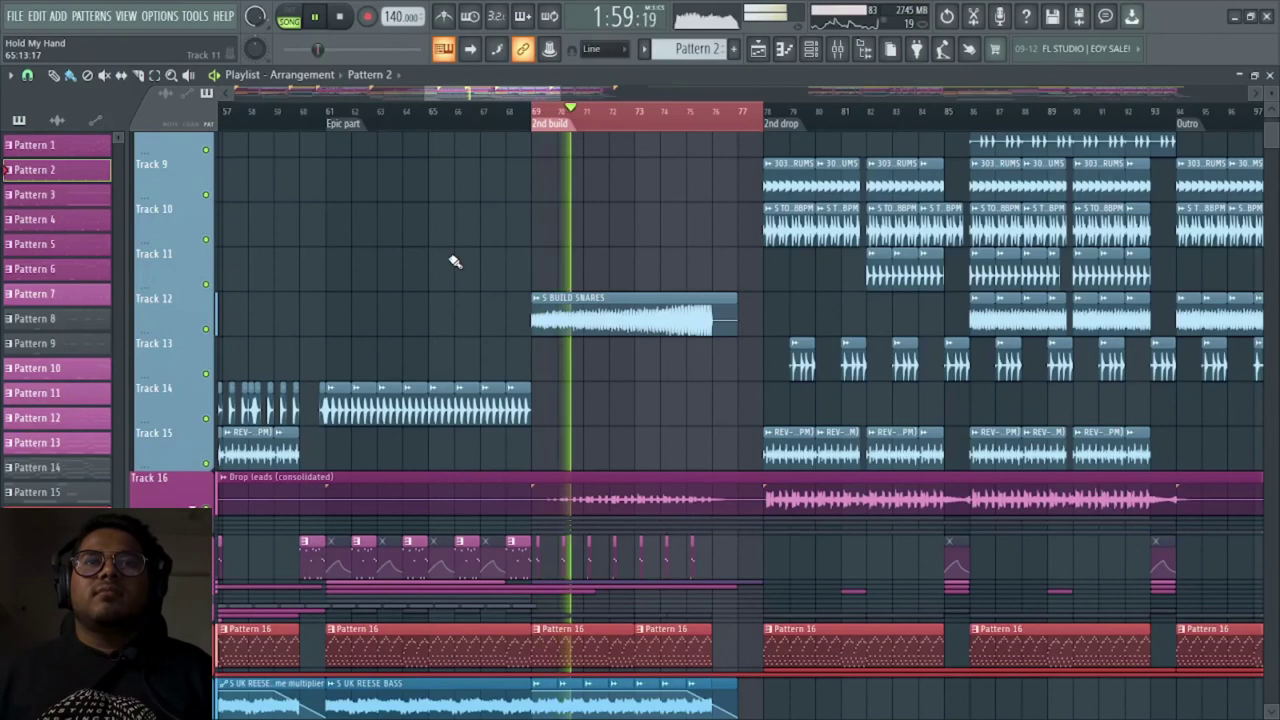
pyautogui.scroll(-5, 450, 262)
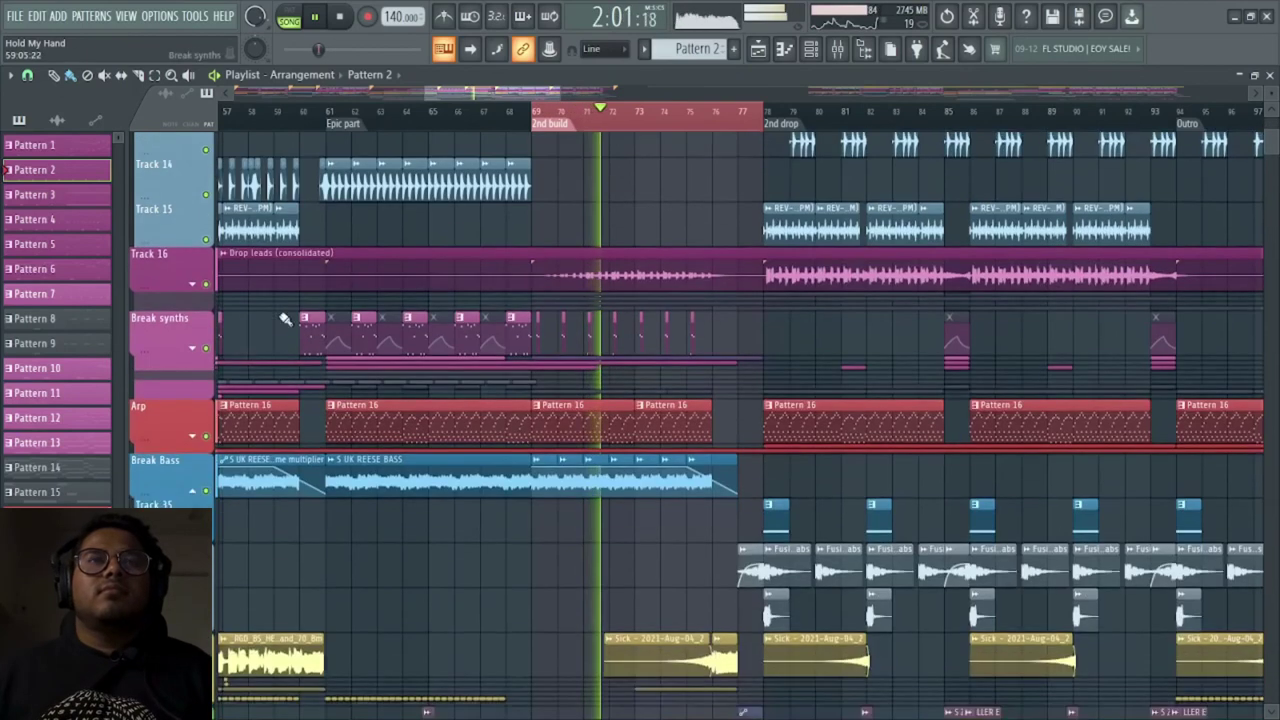
pyautogui.scroll(2, 265, 290)
pyautogui.press('space')
# Solo Track 12 with the S BUILD SNARES clip and play it over the 2nd build
pyautogui.rightClick(207, 195)
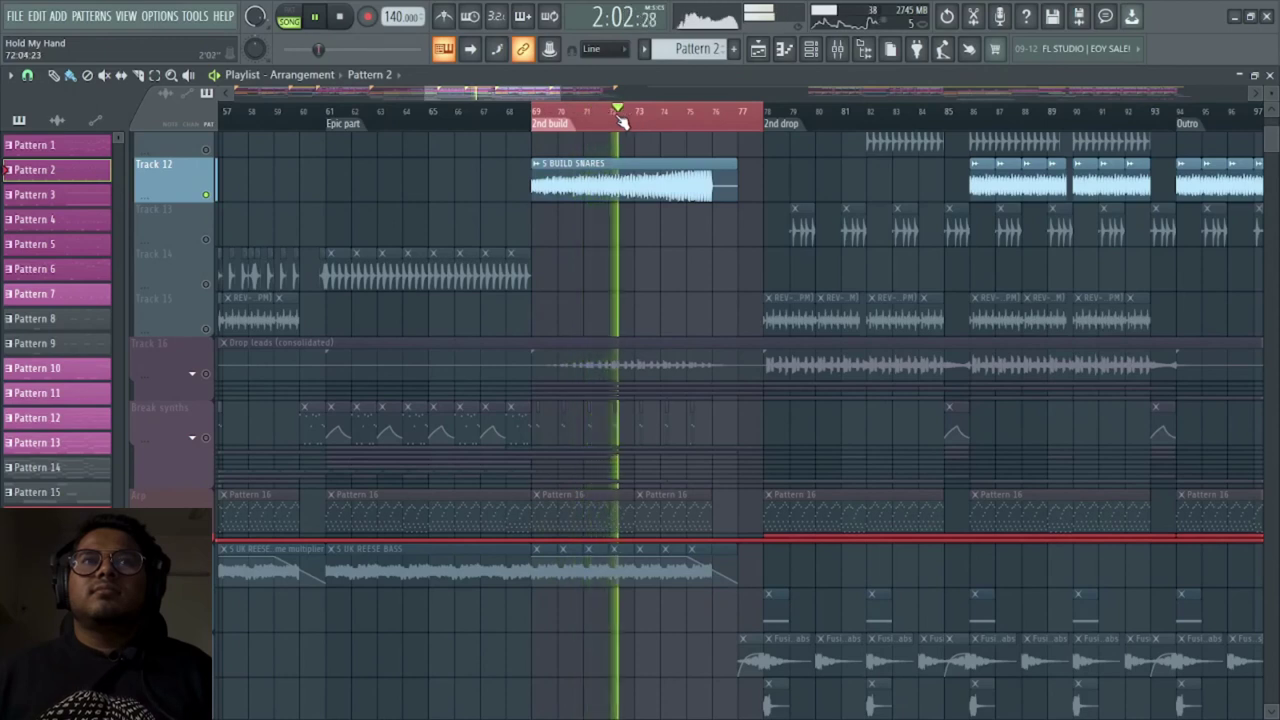
pyautogui.press('space')
pyautogui.scroll(4, 591, 277)
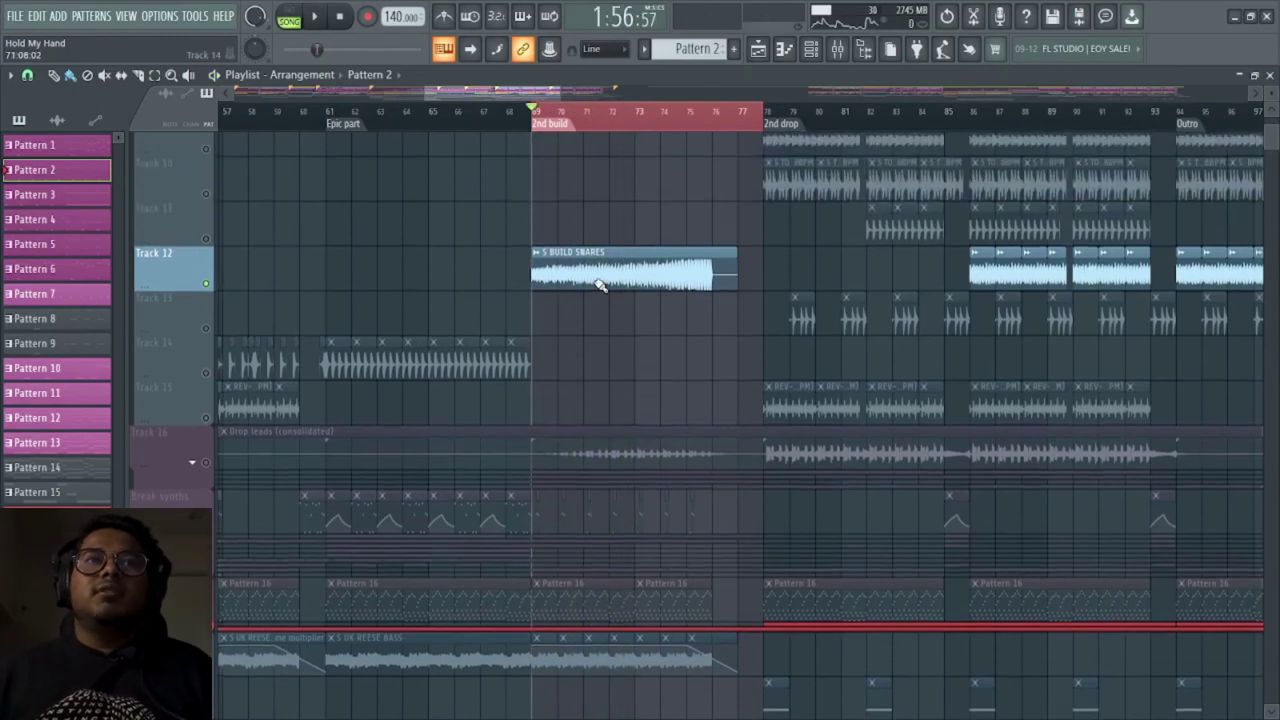
# Audition the Drop leads (consolidated) track over the 2nd build with Track 12 muted, and expand the Track 16 group
pyautogui.scroll(3, 540, 275)
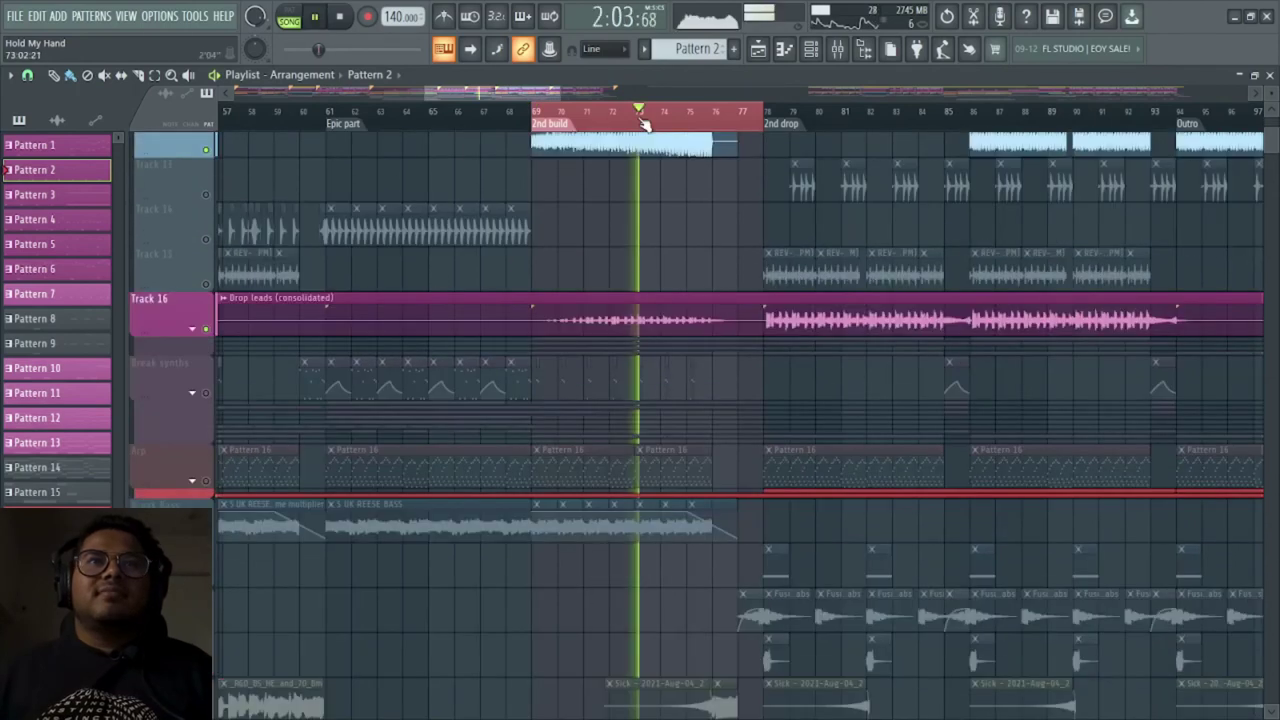
pyautogui.click(204, 149)
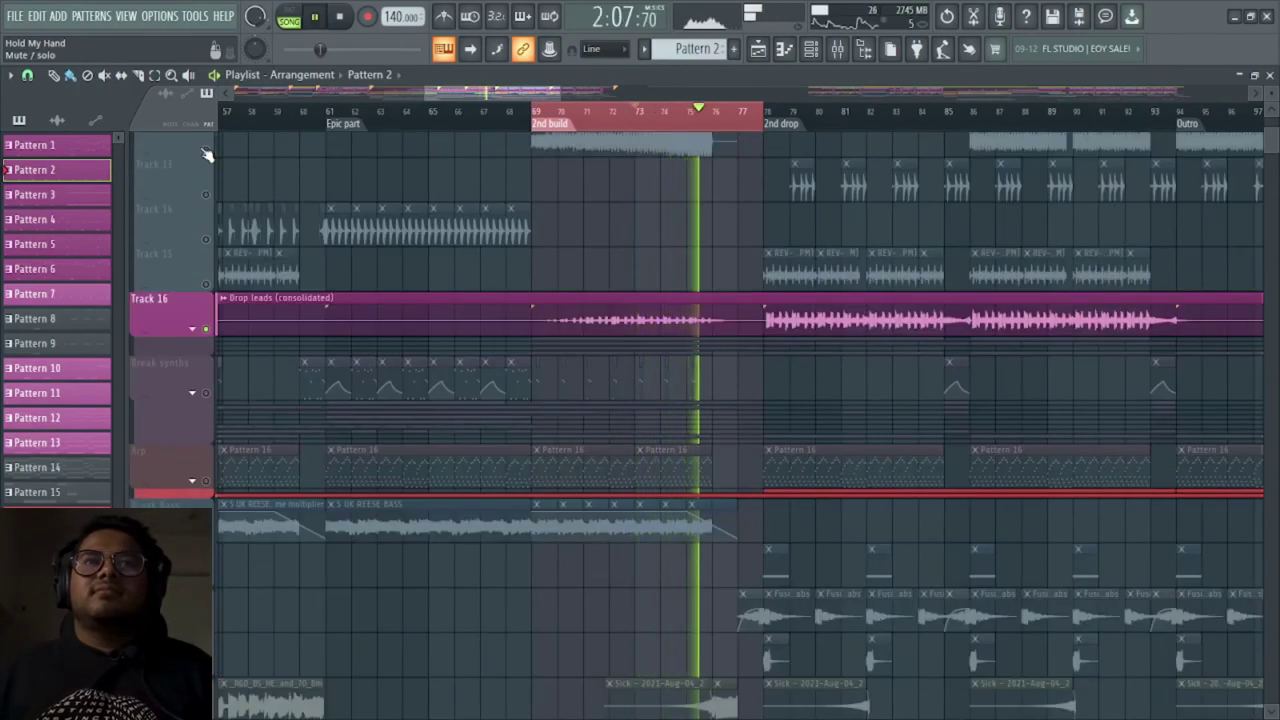
pyautogui.press('space')
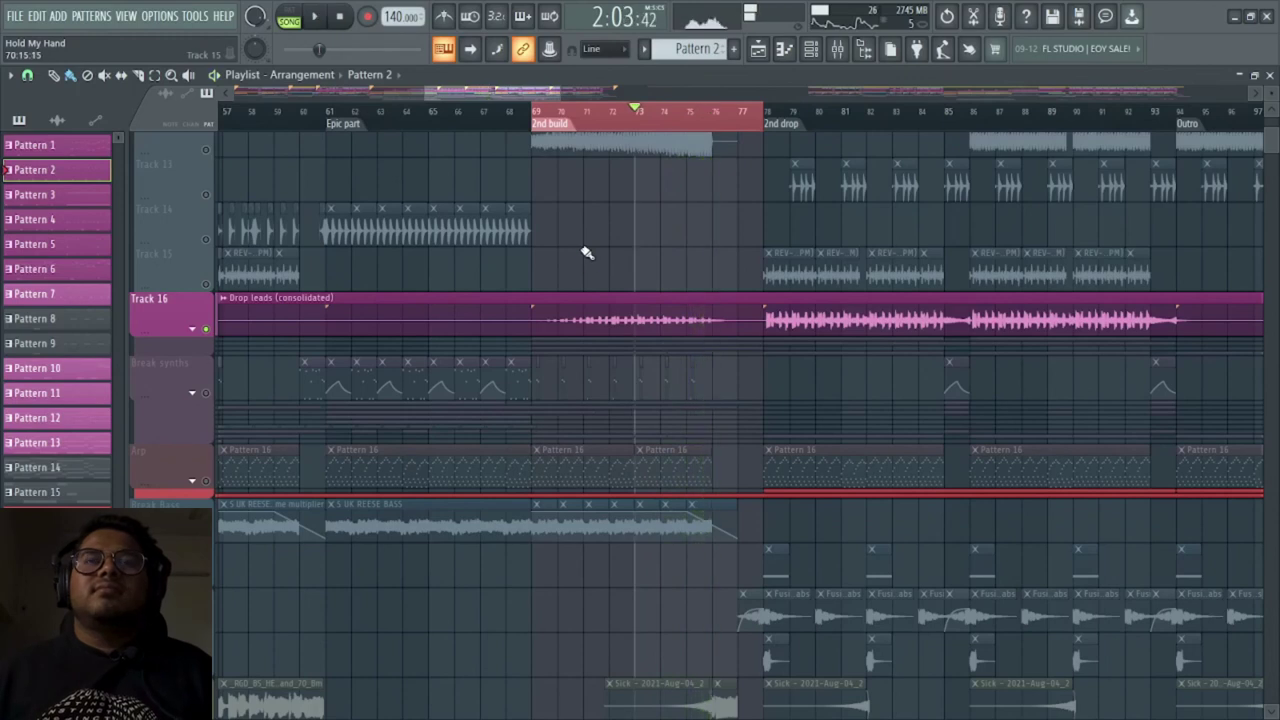
pyautogui.click(195, 332)
pyautogui.scroll(-3, 185, 338)
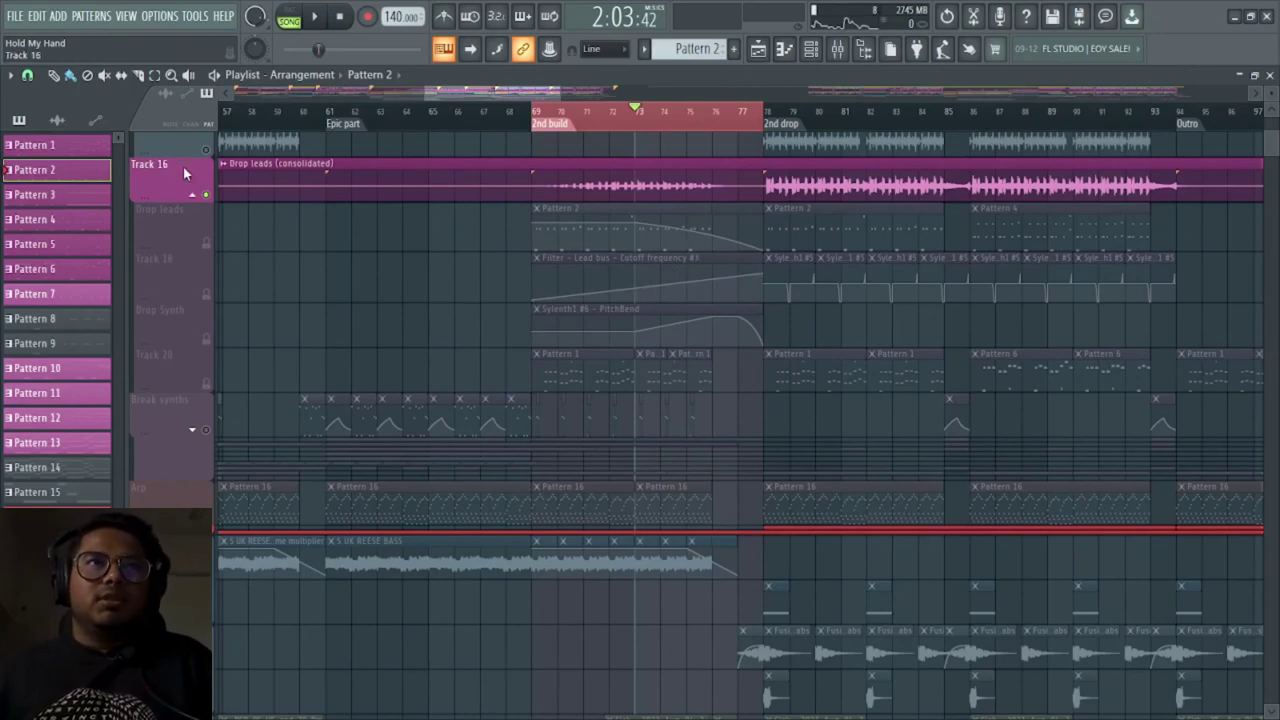
# Solo the Break Bass track with the S UK REESE BASS clips and play it from bar 73 of the 2nd build
pyautogui.scroll(-5, 232, 304)
pyautogui.click(207, 314)
pyautogui.press('space')
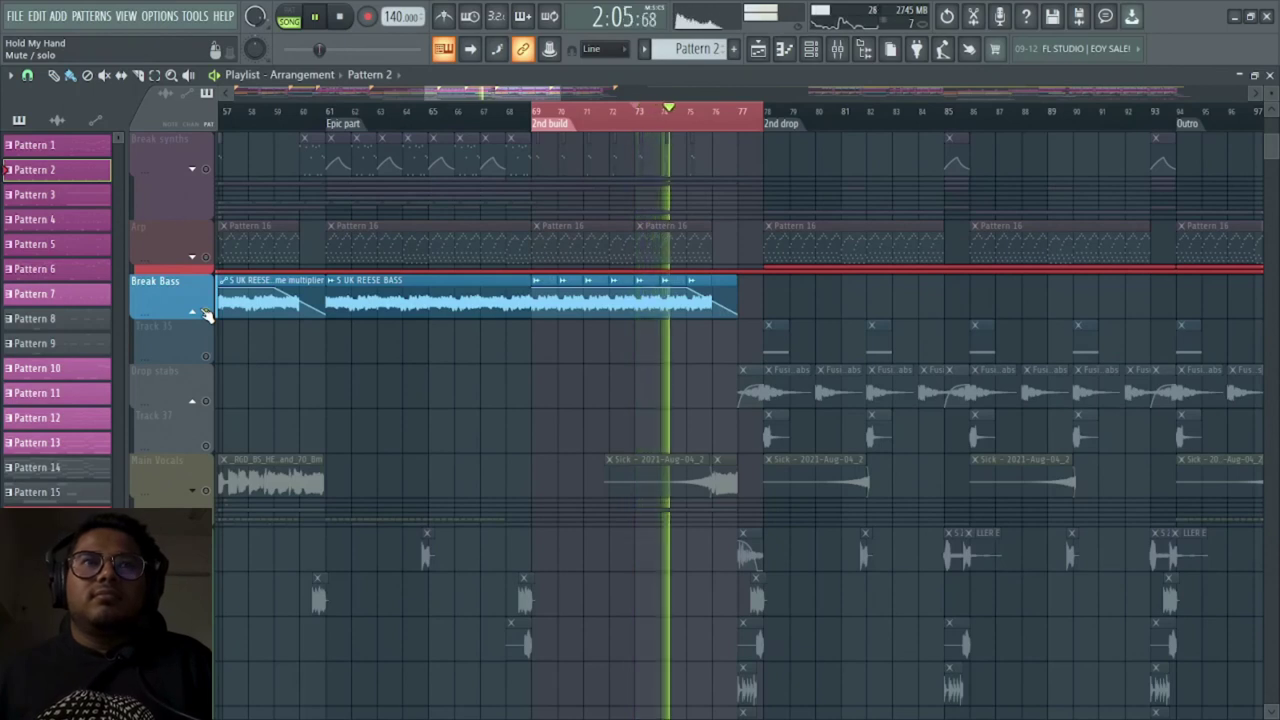
pyautogui.press('space')
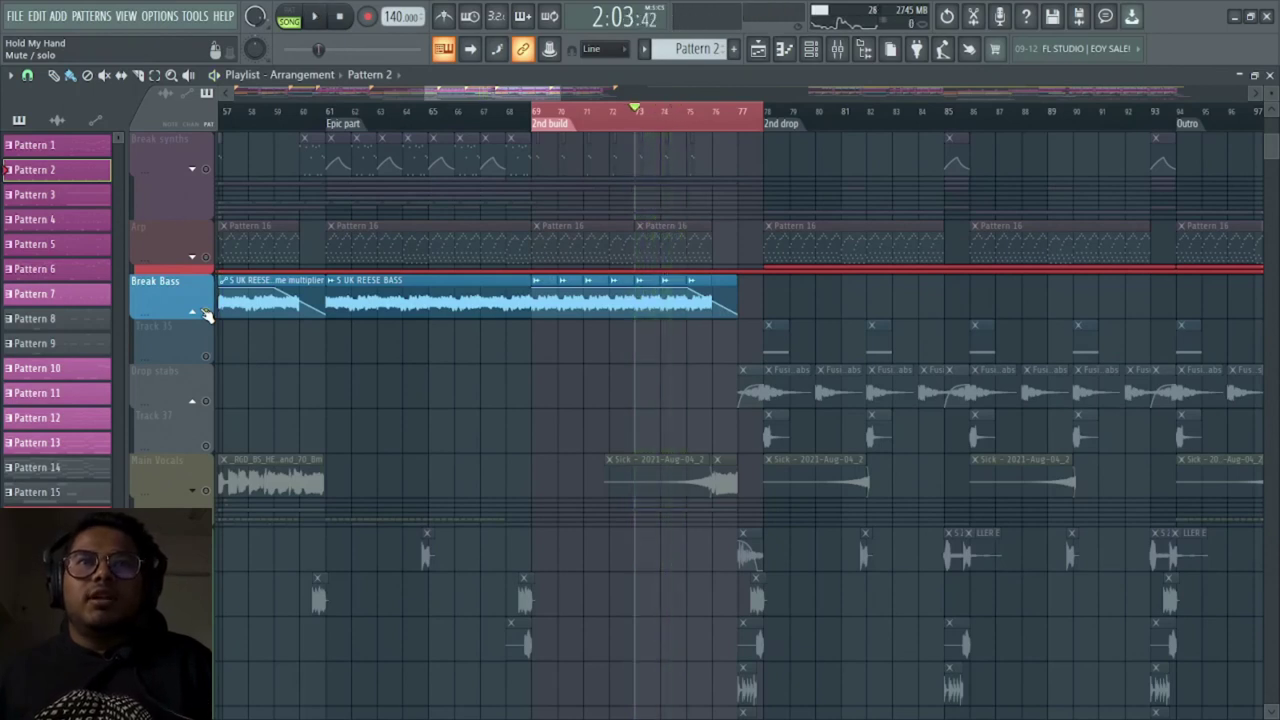
# Unmute Tracks 52 to 57, which hold the Exhaust, riser and uplifter clips of the 2nd build
pyautogui.scroll(-3, 207, 314)
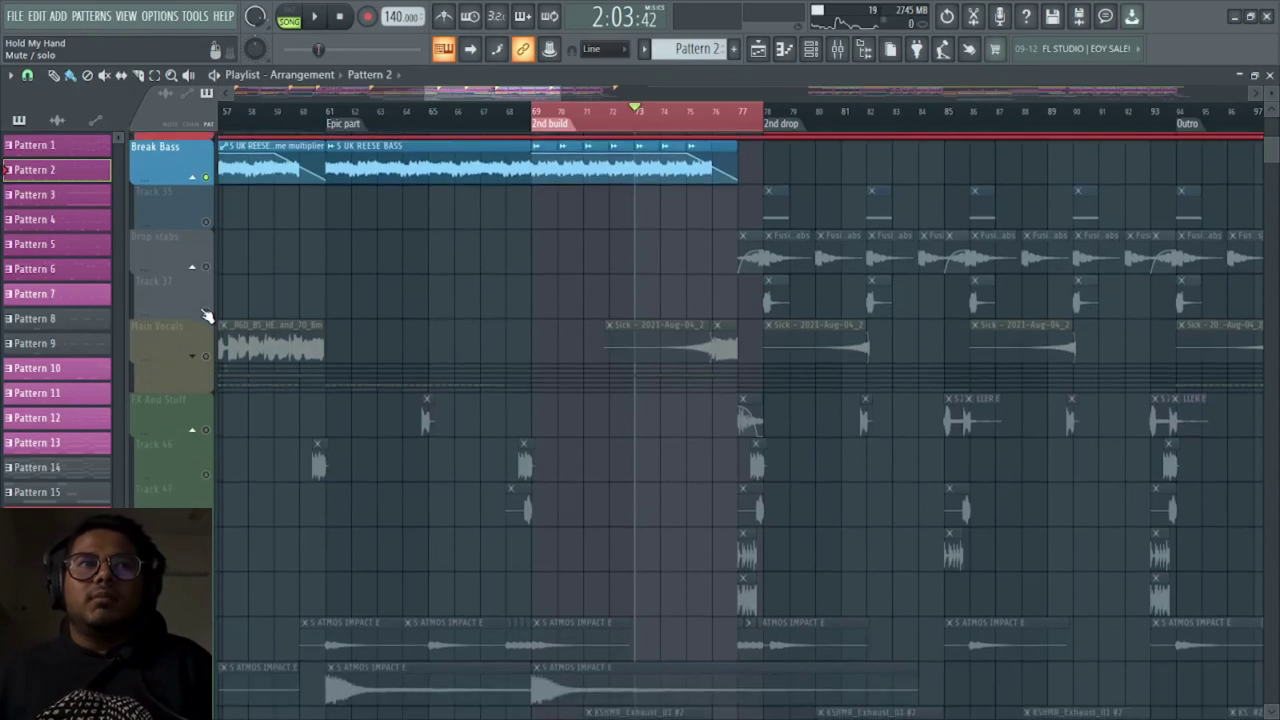
pyautogui.scroll(-6, 220, 357)
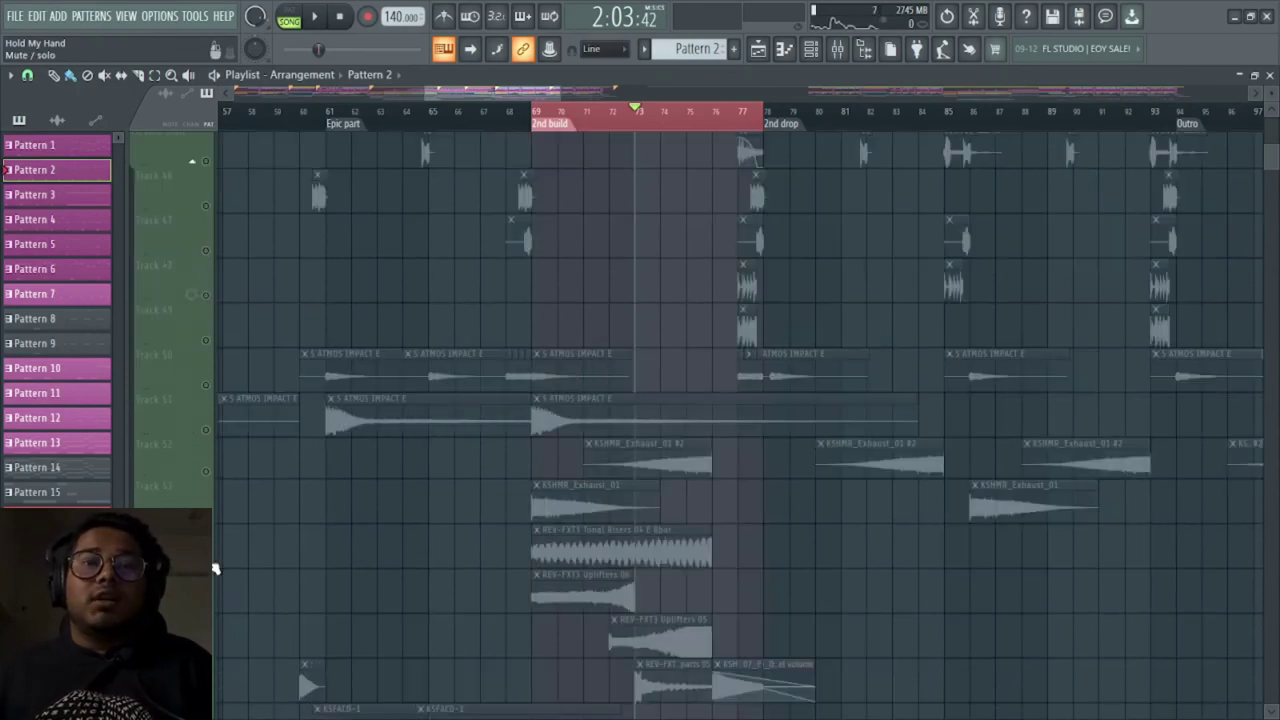
pyautogui.click(212, 567)
pyautogui.scroll(-4, 210, 560)
pyautogui.moveTo(206, 514); pyautogui.dragTo(205, 287)
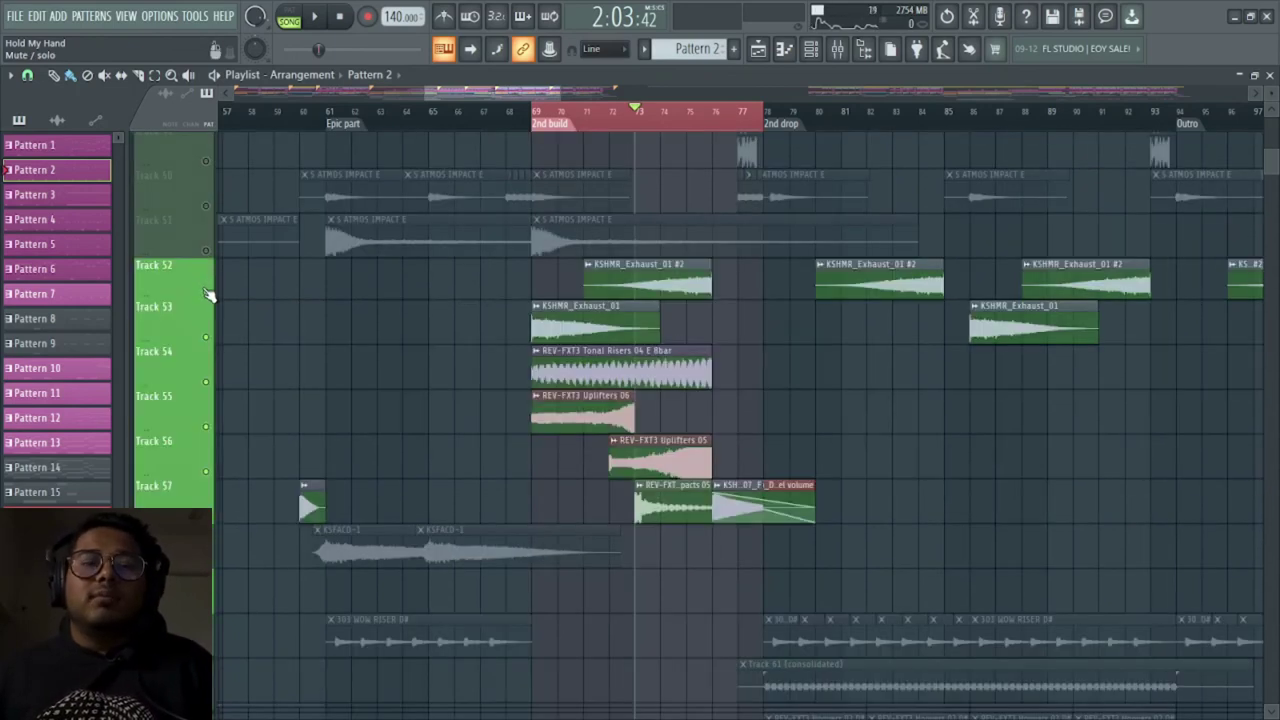
# Unmute all tracks and play the 2nd build from bar 69, viewing its FX, vocal, bass and arp layers
pyautogui.rightClick(207, 293)
pyautogui.rightClick(207, 293)
pyautogui.press('space')
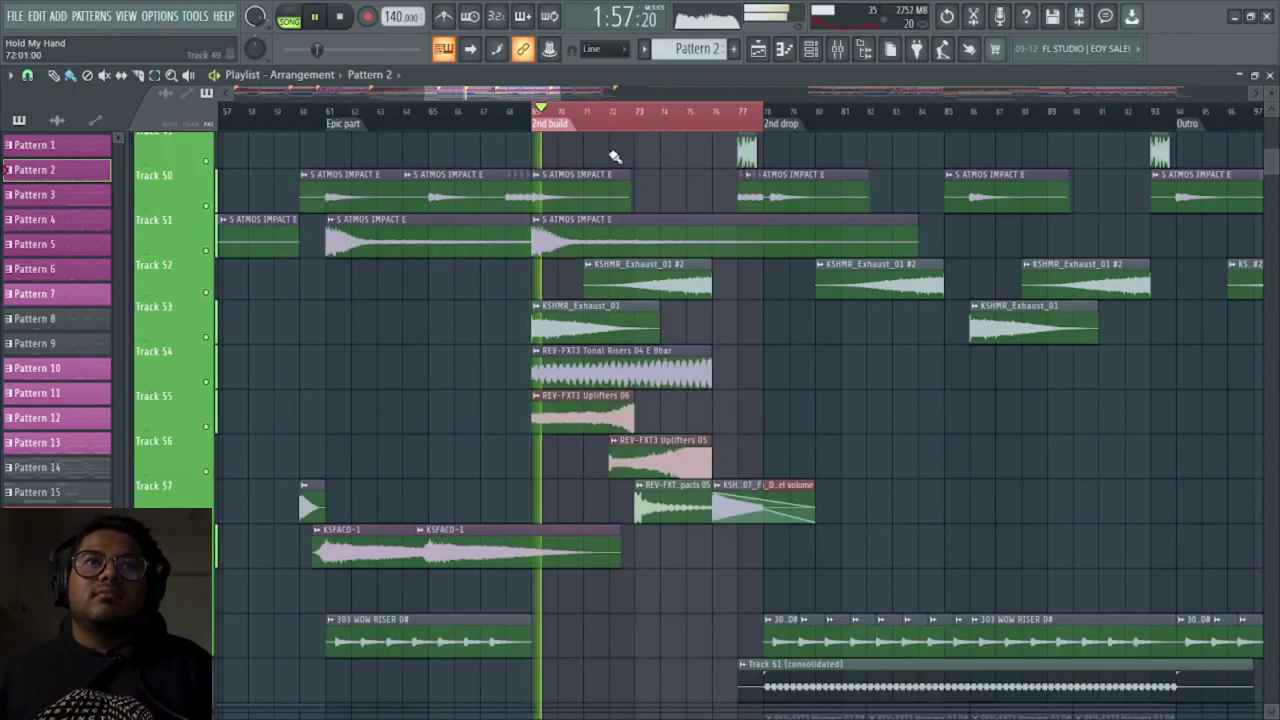
pyautogui.scroll(-4, 617, 157)
pyautogui.scroll(5, 617, 157)
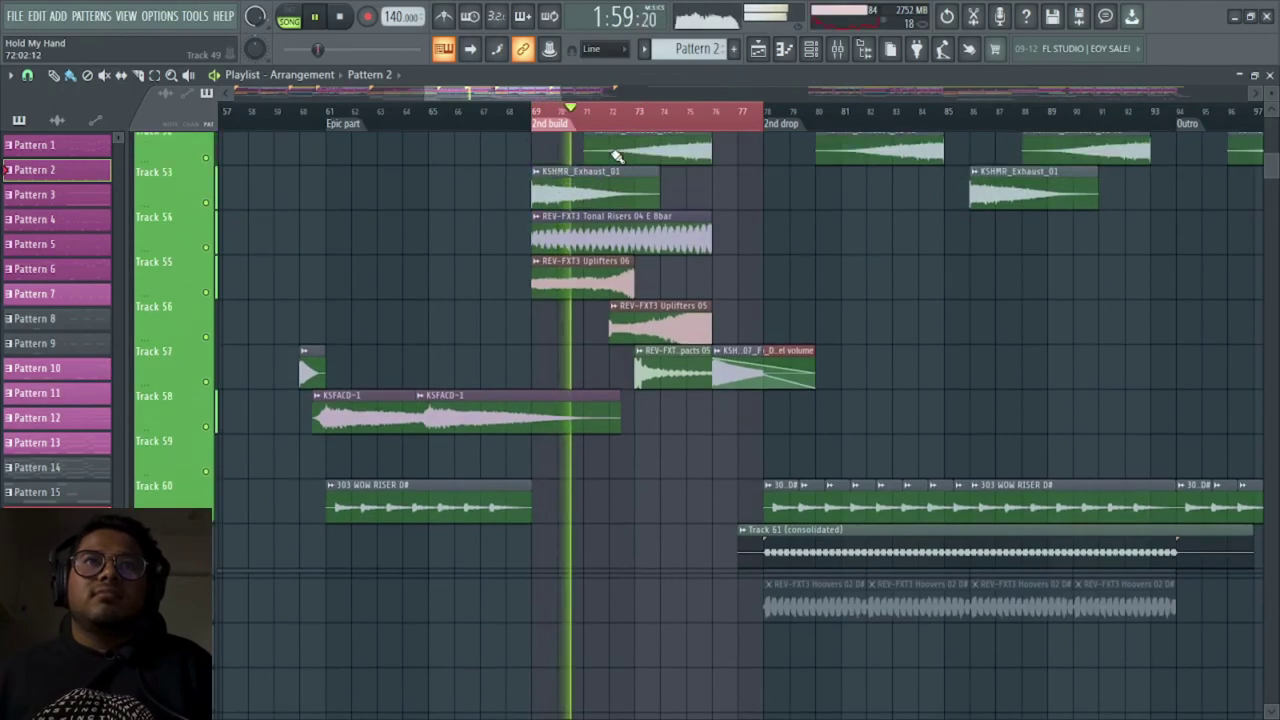
pyautogui.scroll(3, 617, 157)
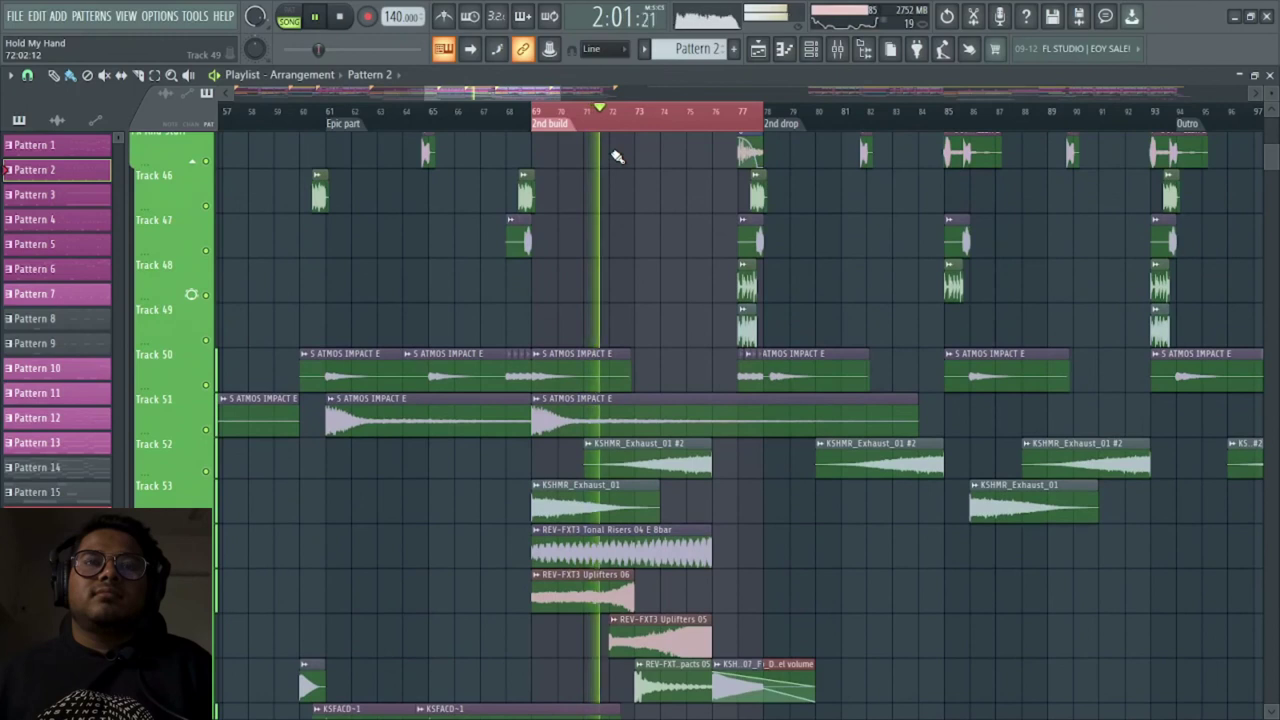
pyautogui.scroll(-1, 617, 157)
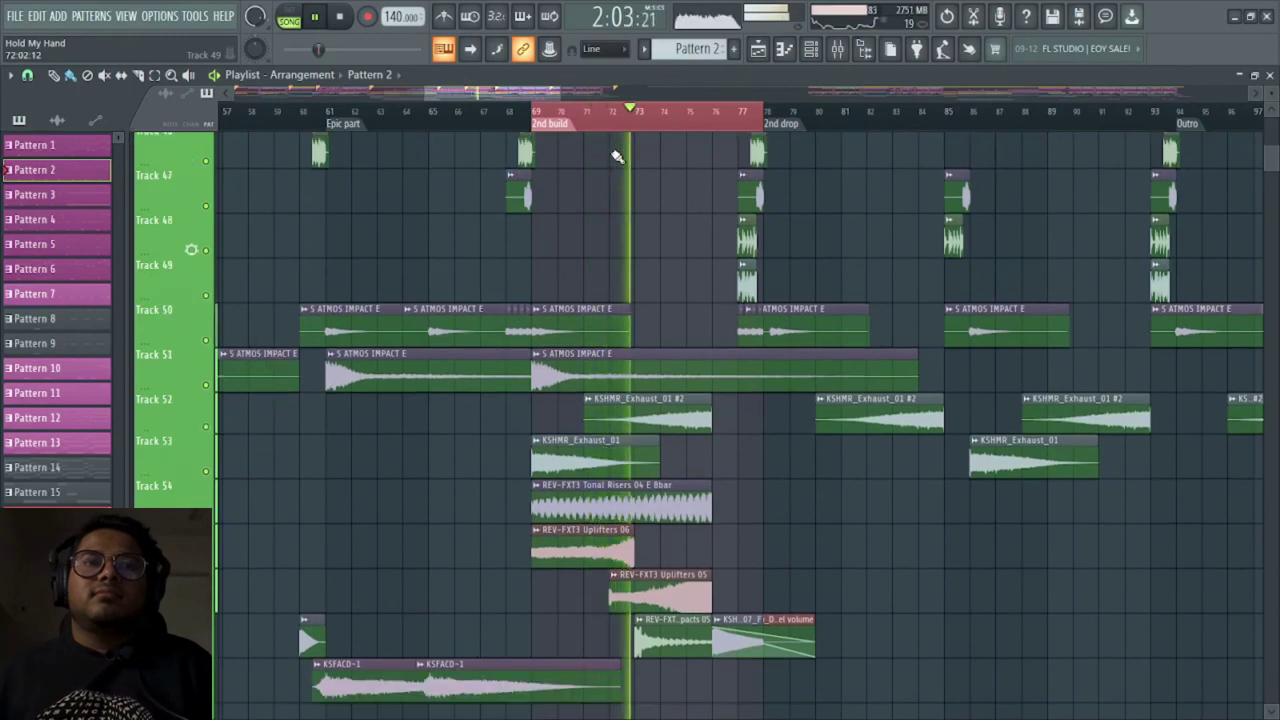
pyautogui.scroll(5, 617, 157)
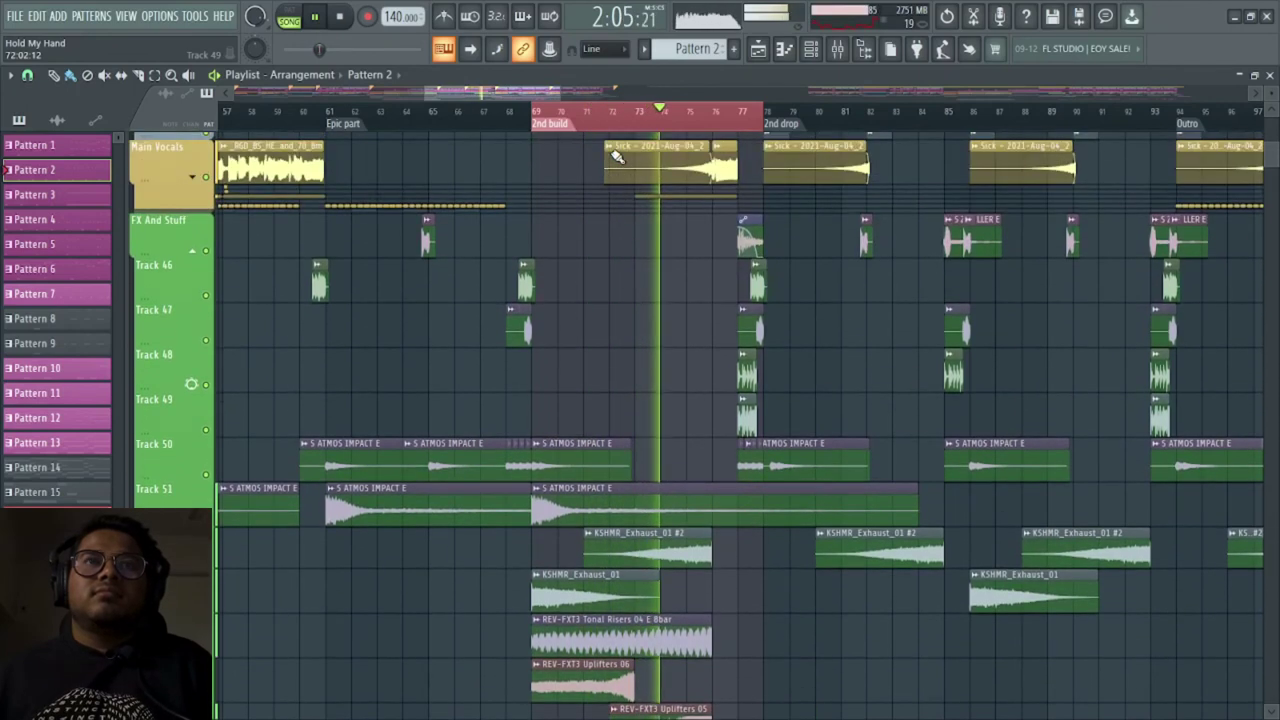
pyautogui.scroll(7, 617, 157)
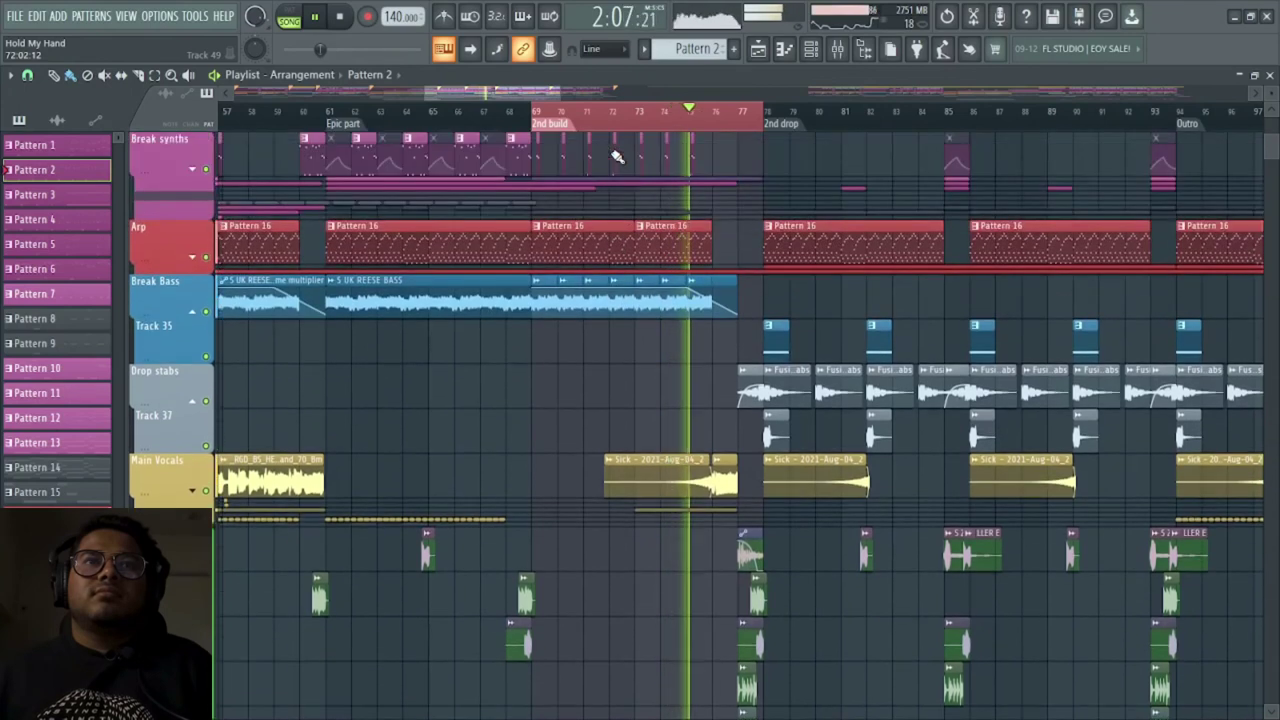